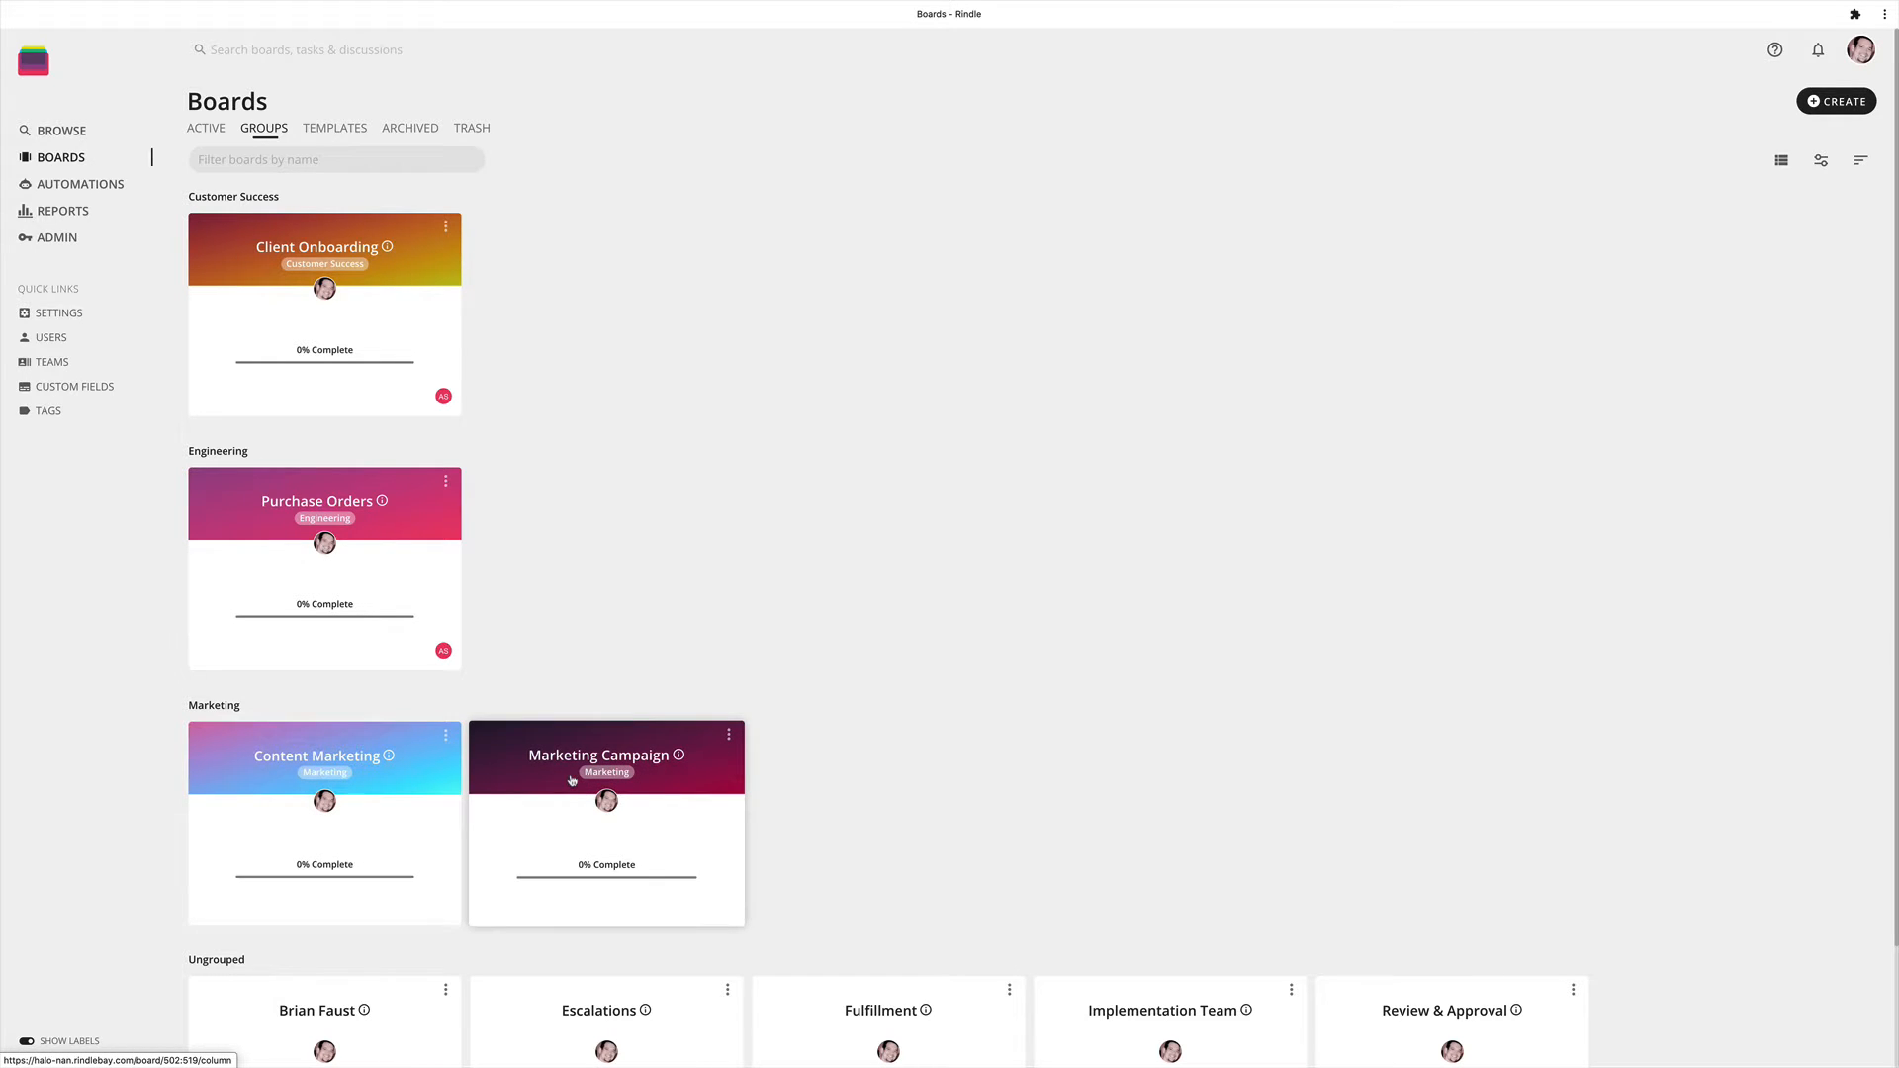
Step: View the tasks on the Content Marketing board, return to the boards overview, and look through the grouped and ungrouped boards
{"action": "left_click", "coordinate": [378, 763]}
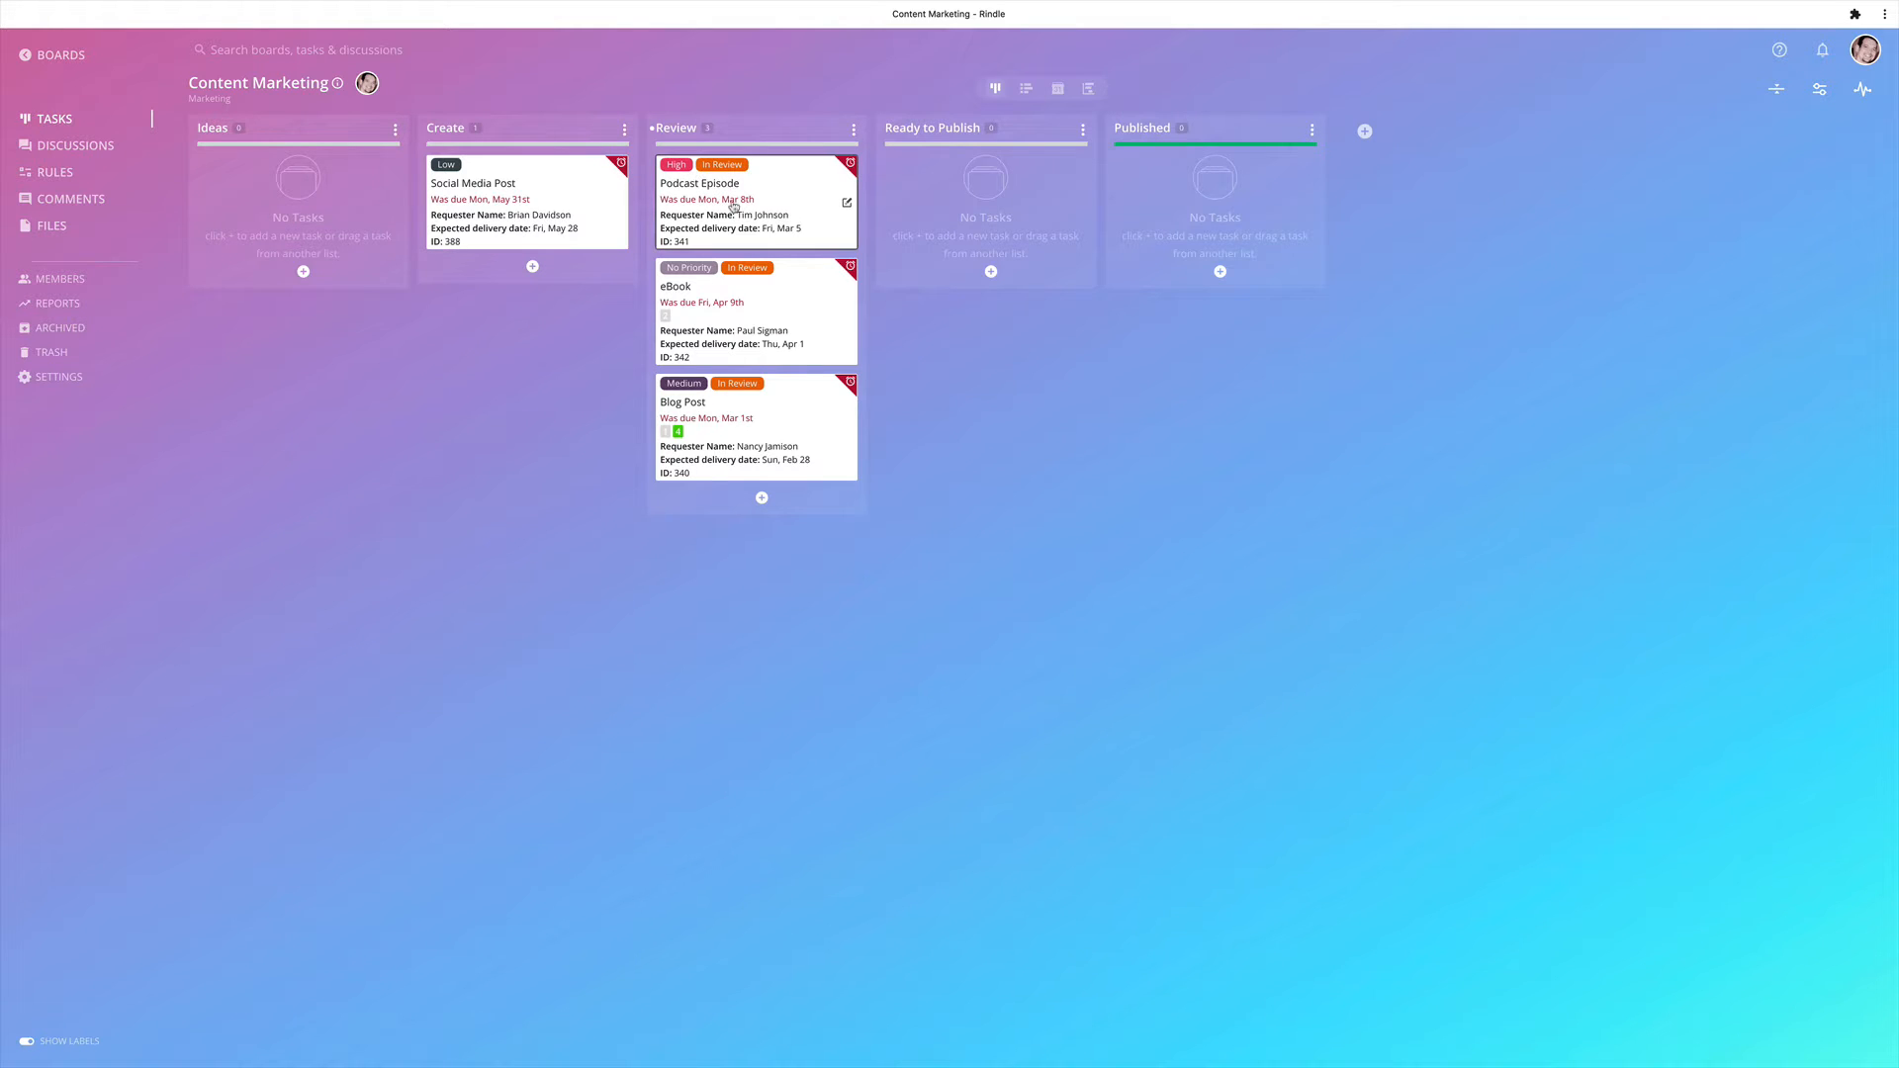
{"action": "left_click", "coordinate": [57, 56]}
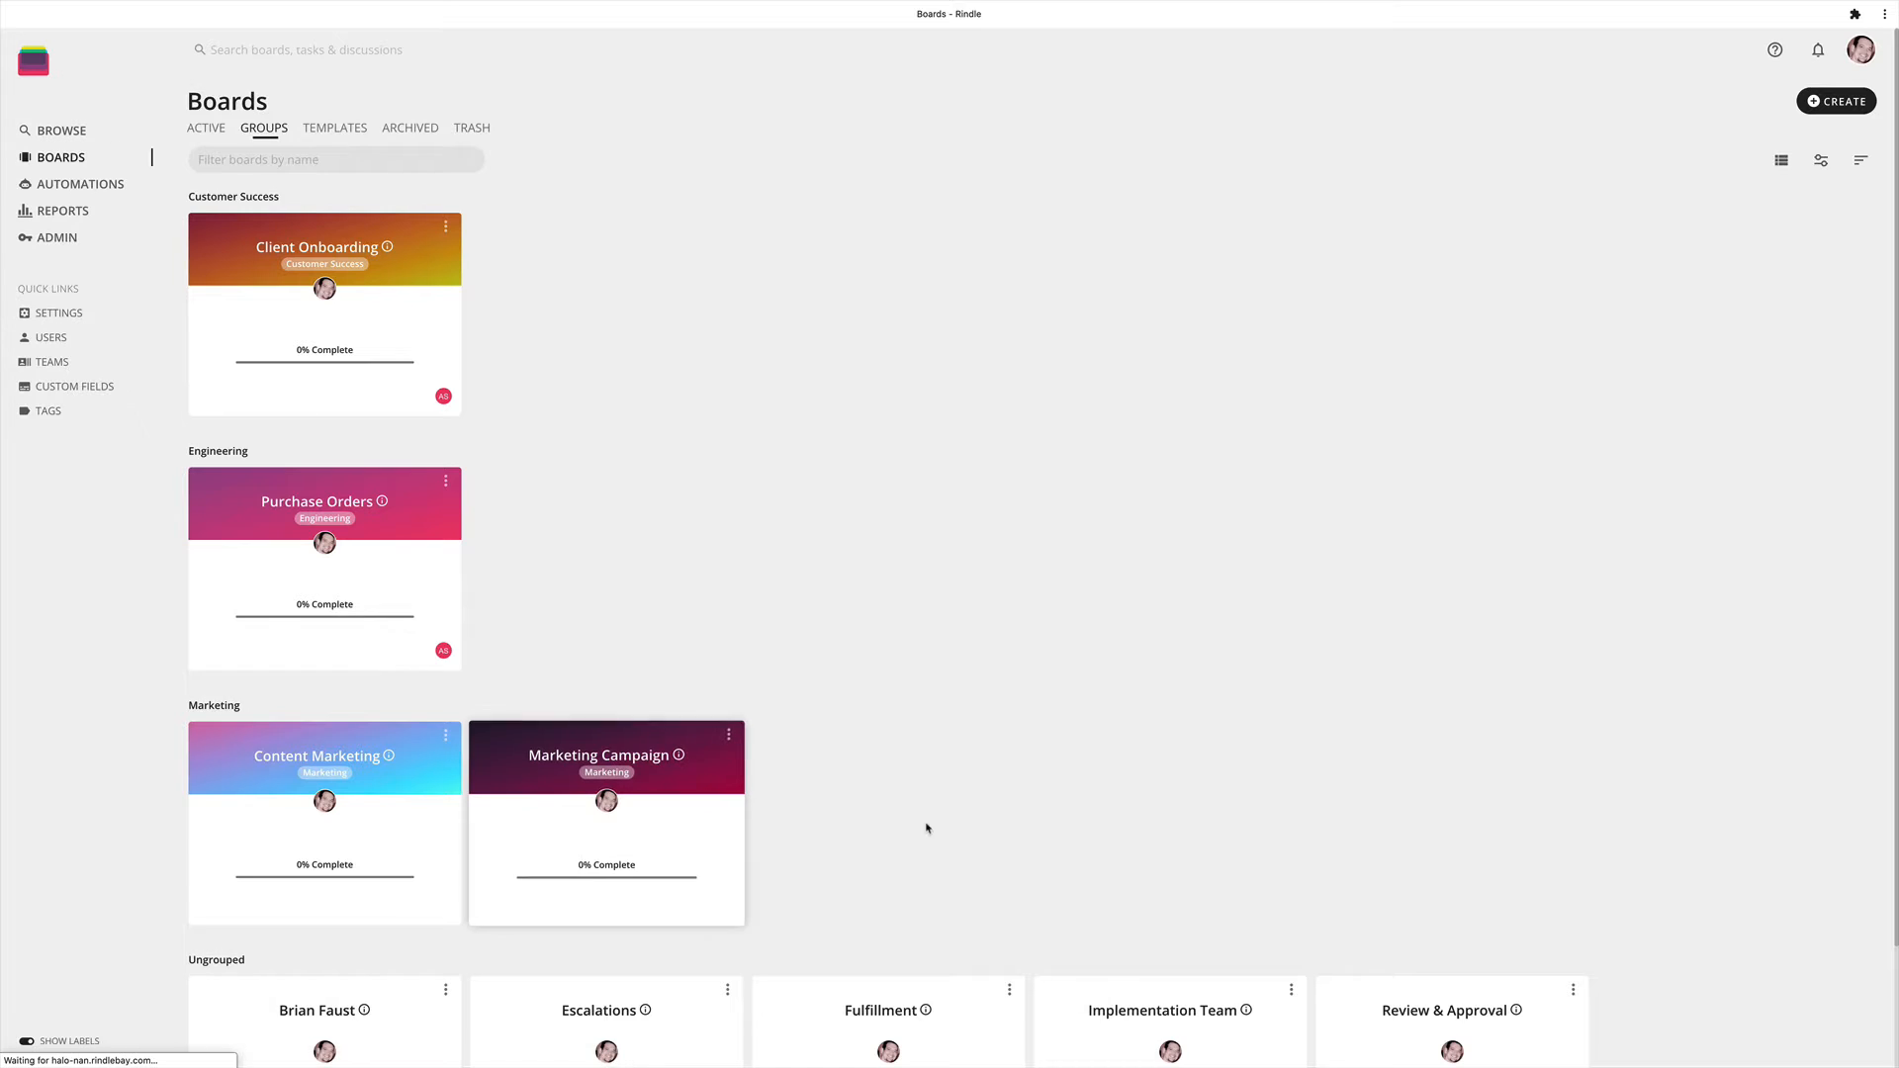
{"action": "scroll", "coordinate": [980, 840], "scroll_direction": "down", "scroll_amount": 2}
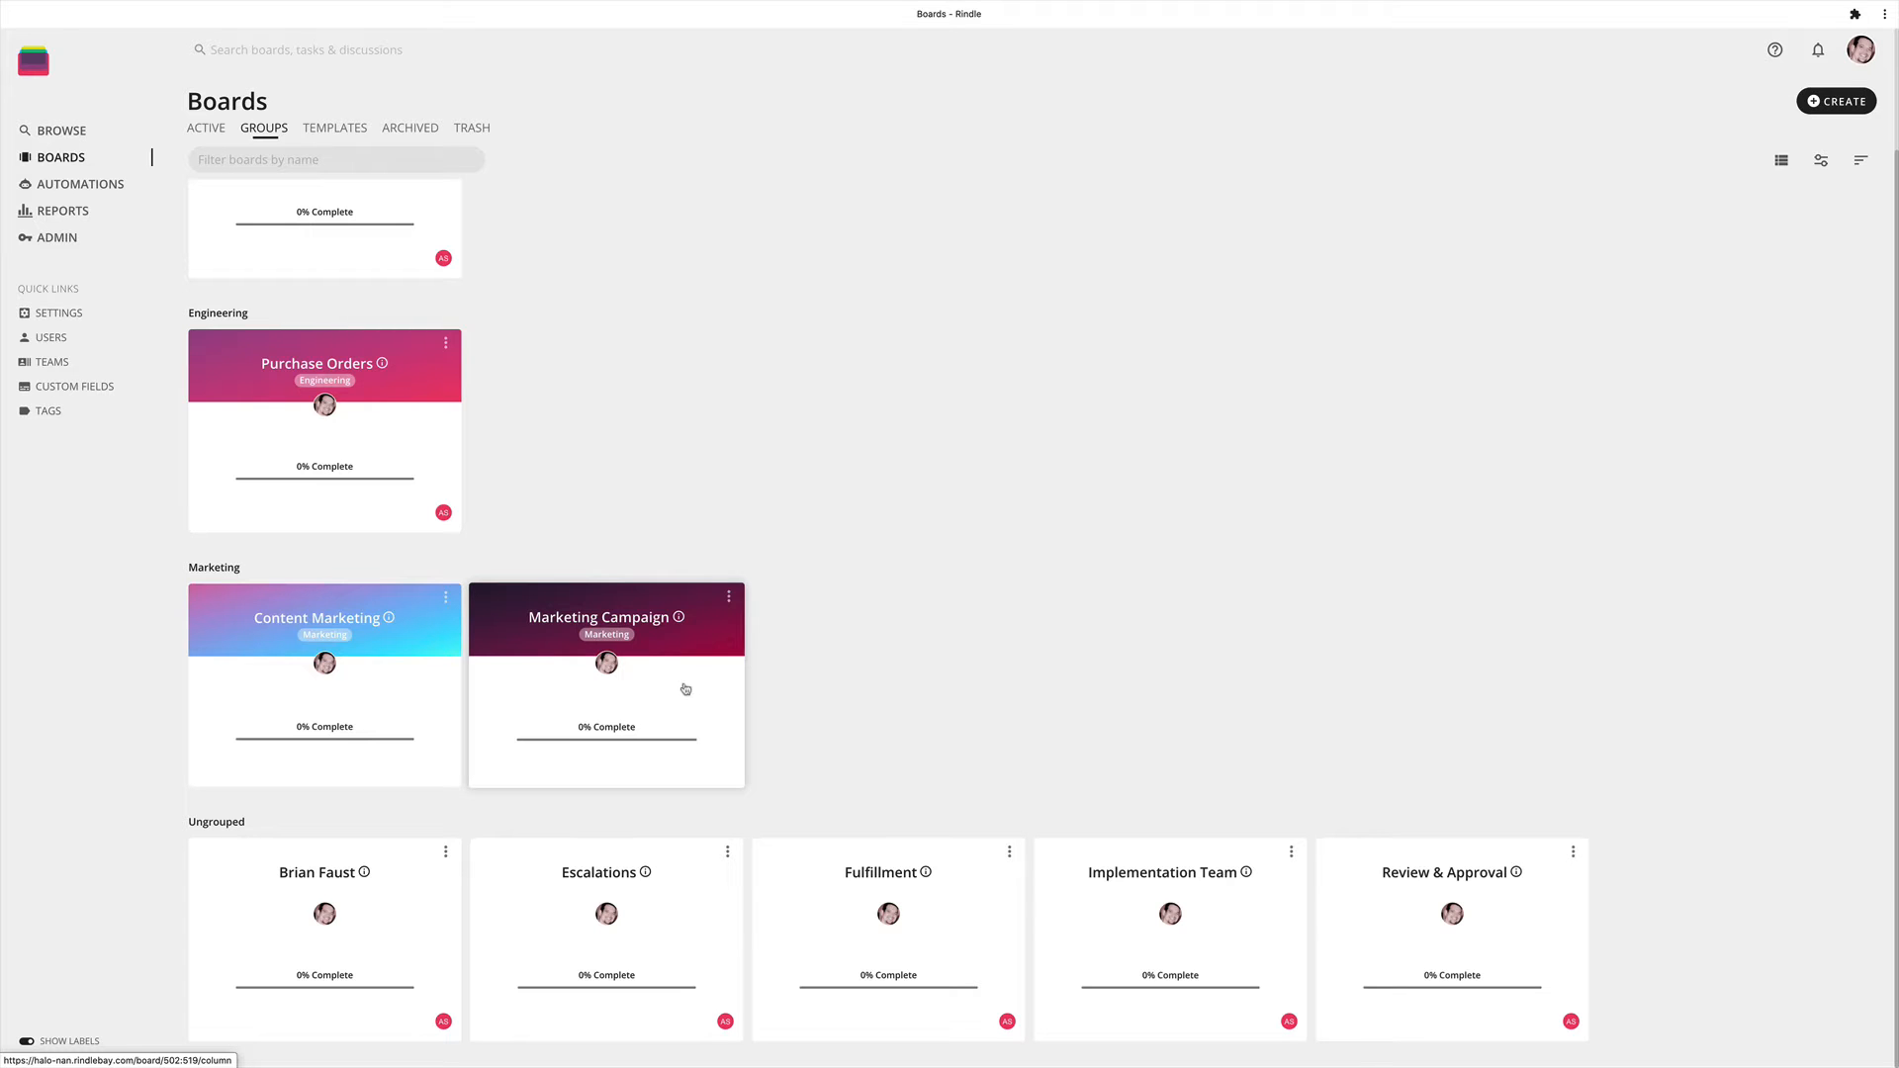
Step: Create a custom field named Board with the Text display type
{"action": "left_click", "coordinate": [51, 389]}
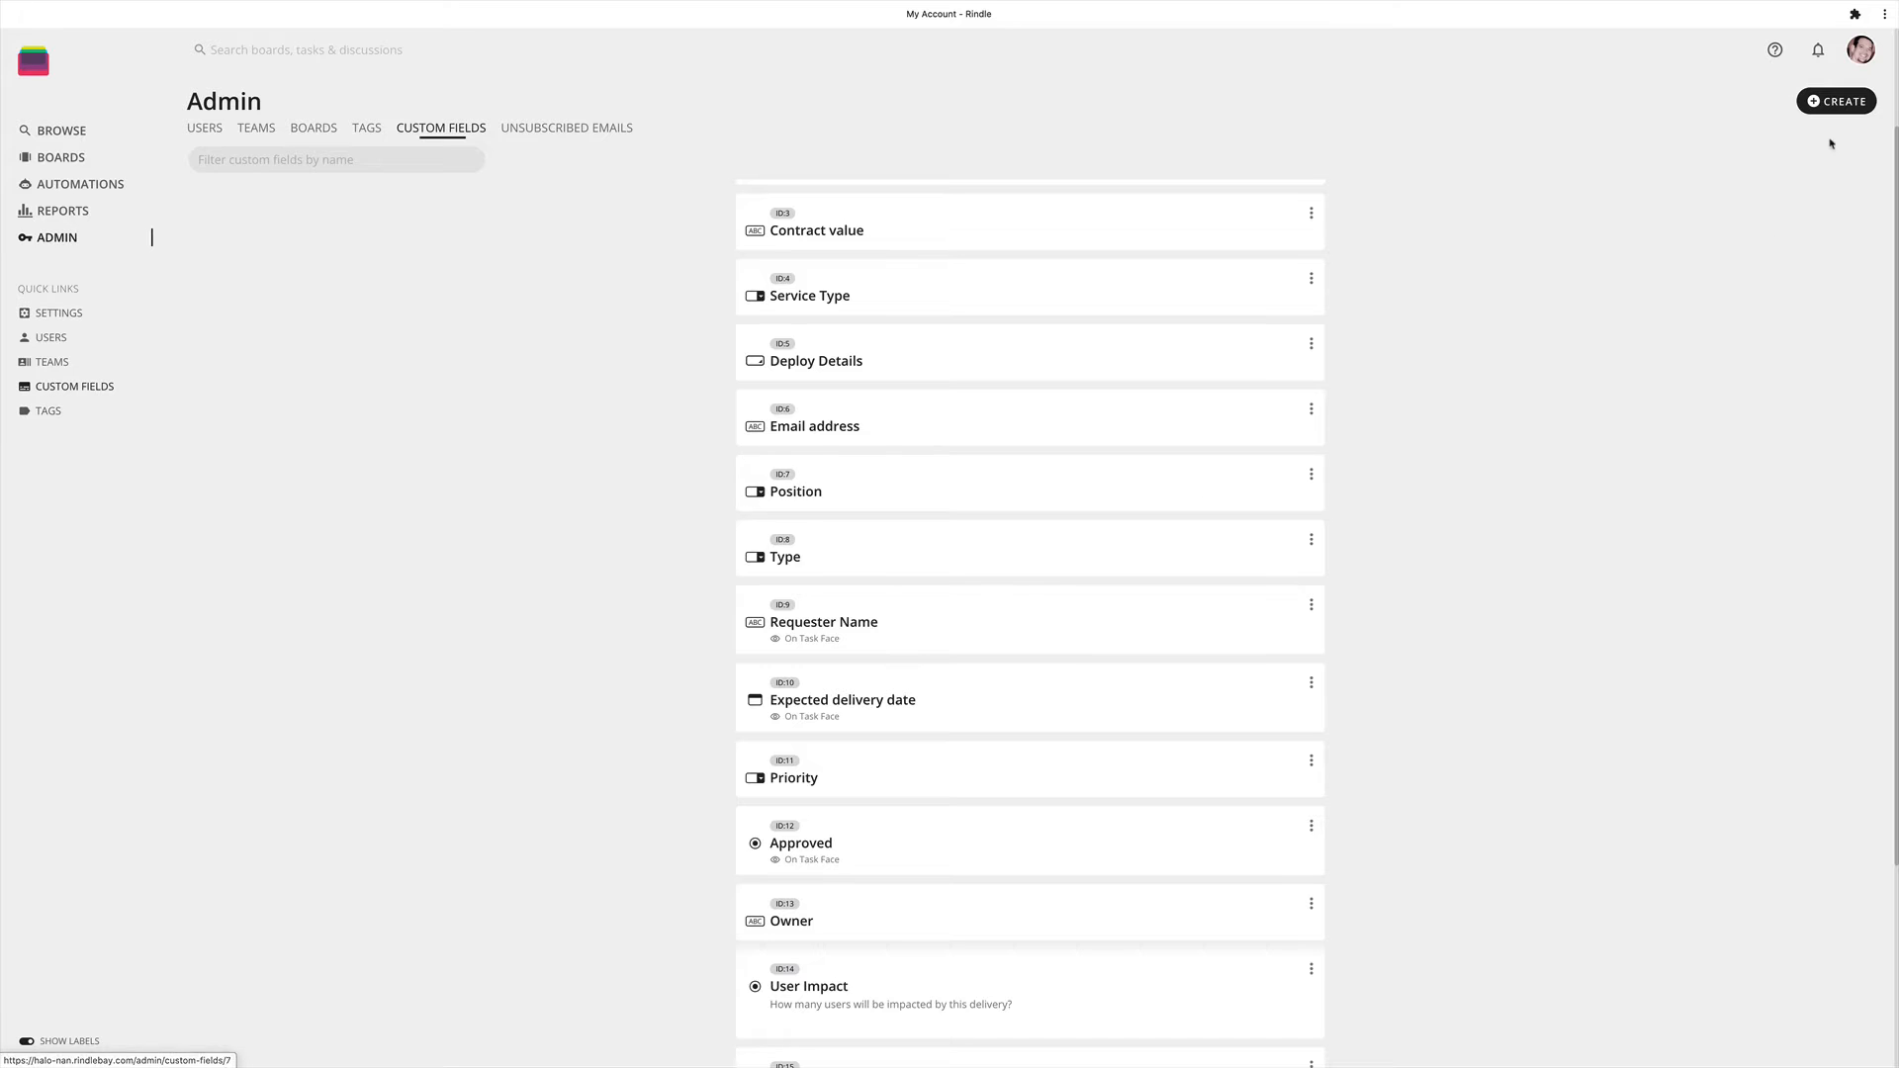
{"action": "left_click", "coordinate": [1827, 103]}
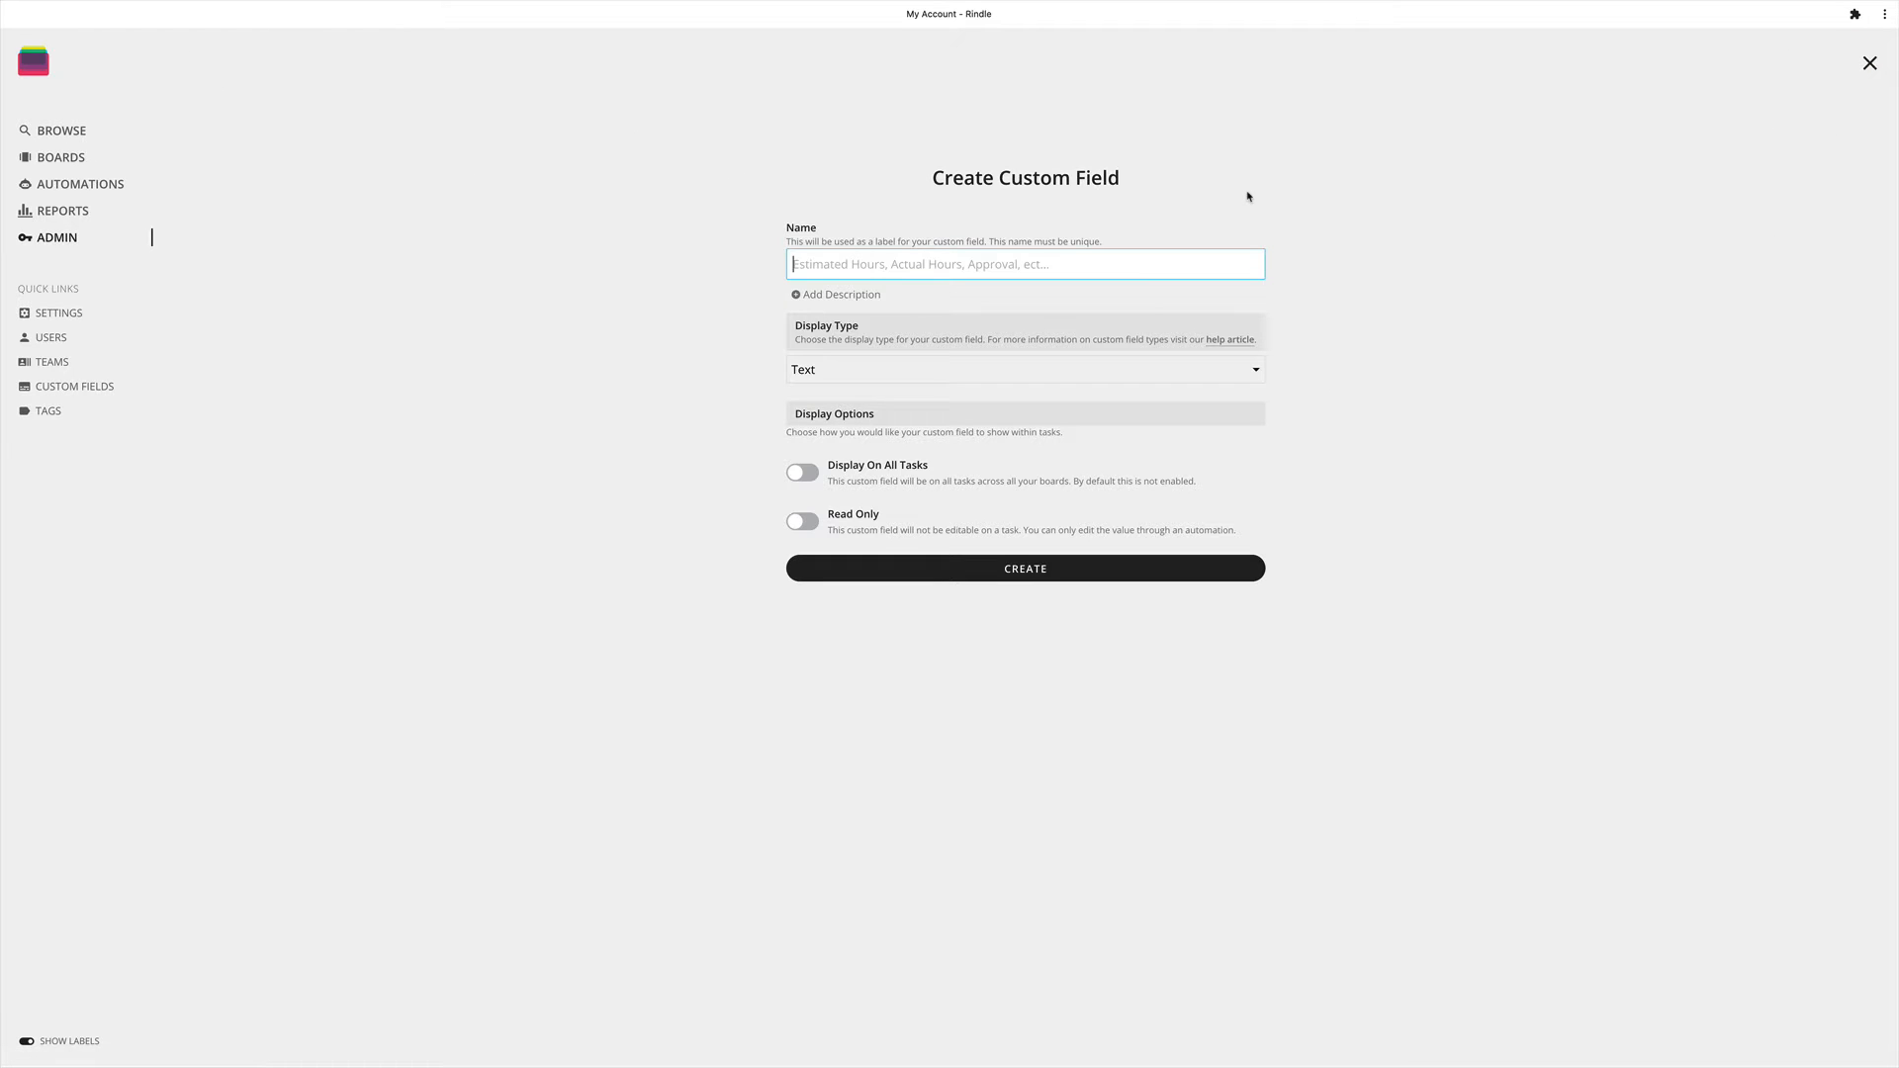
{"action": "type", "text": "Board"}
{"action": "left_click", "coordinate": [1358, 319]}
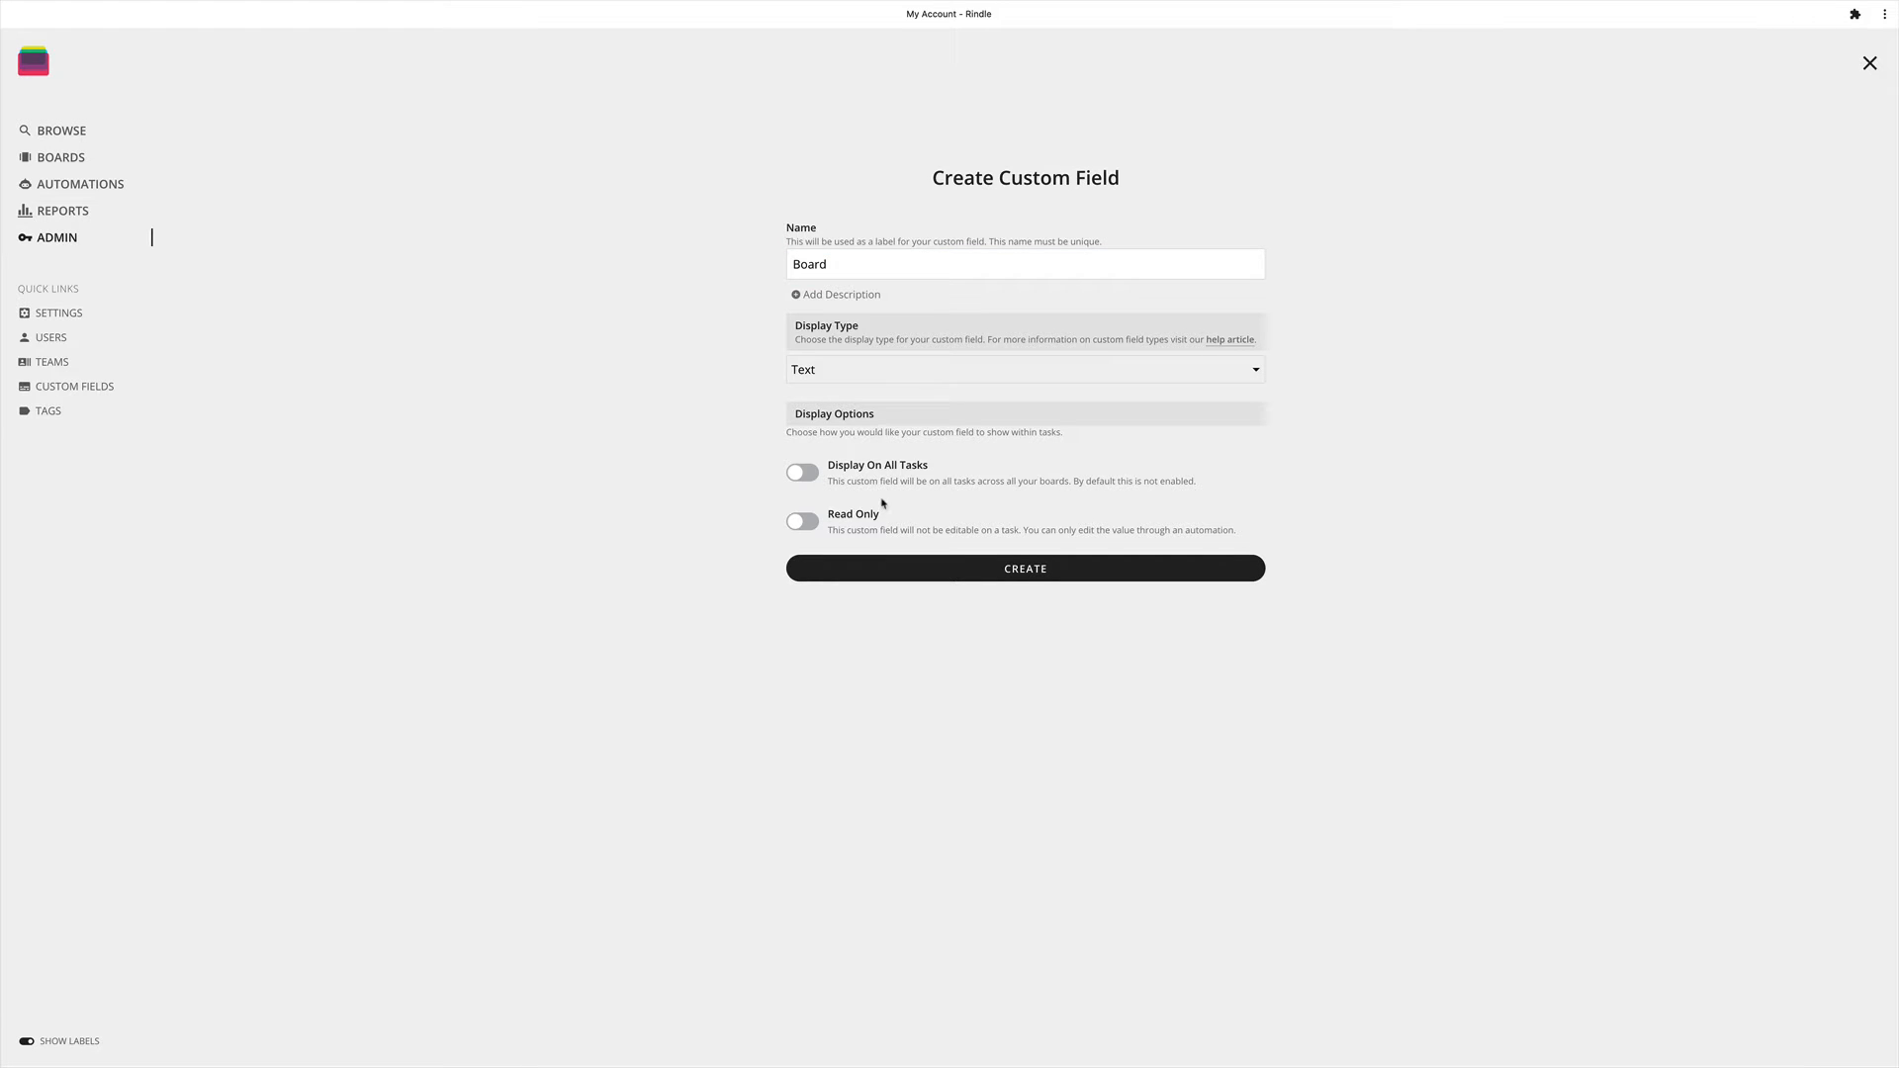
{"action": "left_click", "coordinate": [1026, 568]}
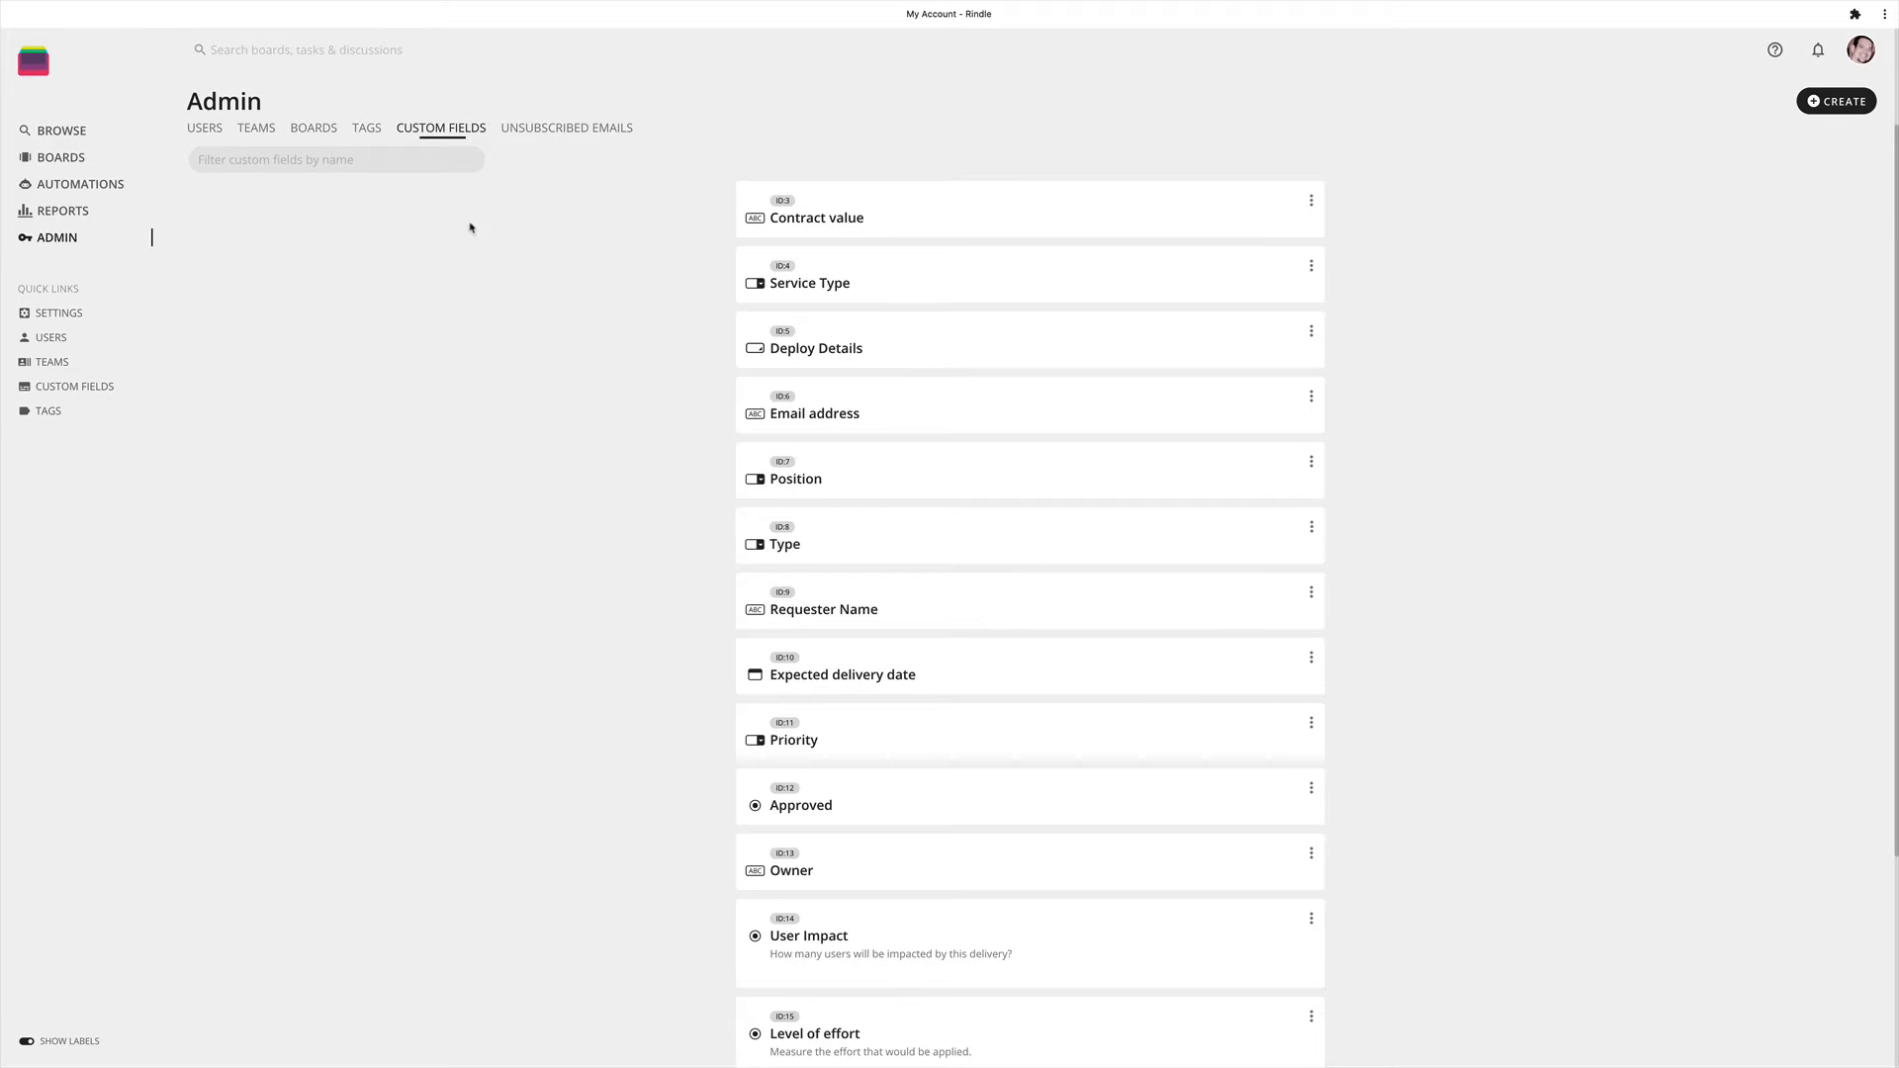
Step: Filter the automation rules to the Marketing group and open the rule "Review - Add tag, send notification"
{"action": "left_click", "coordinate": [74, 187]}
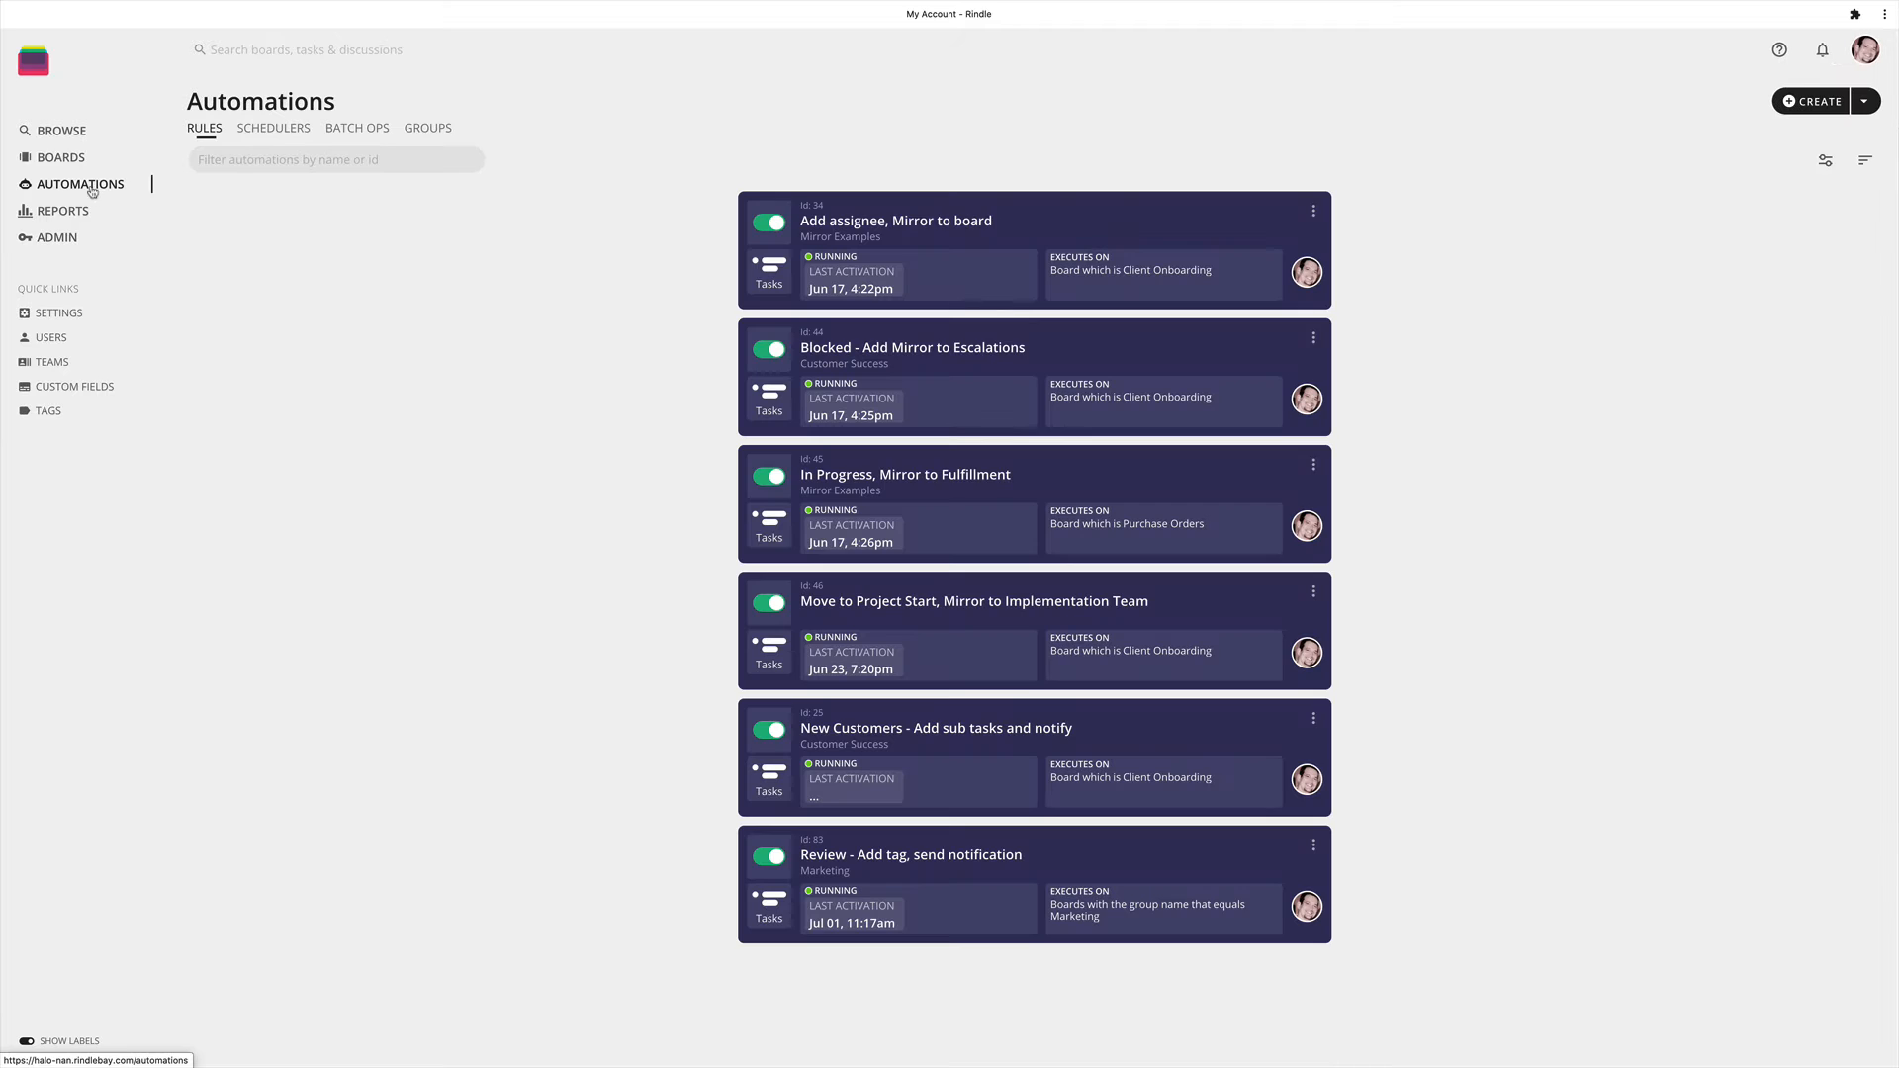
{"action": "left_click", "coordinate": [1826, 161]}
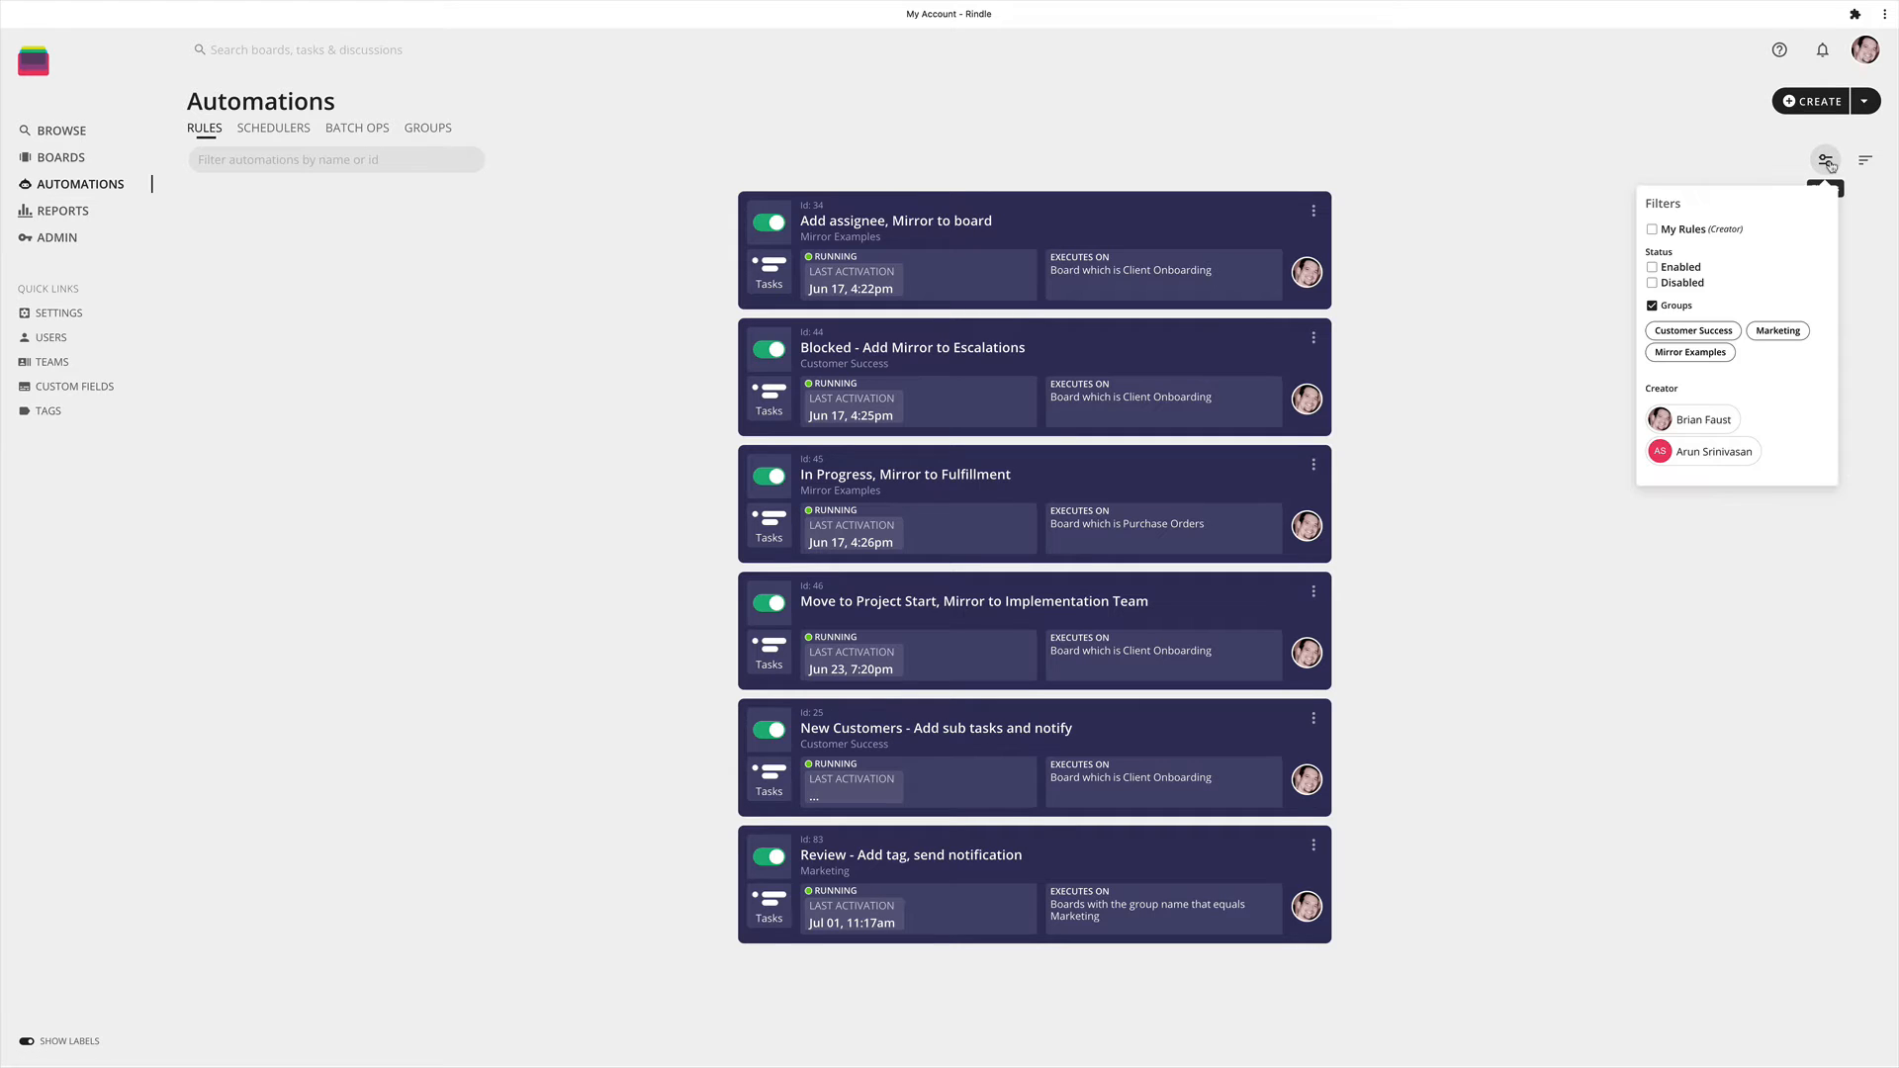
{"action": "left_click", "coordinate": [1780, 331]}
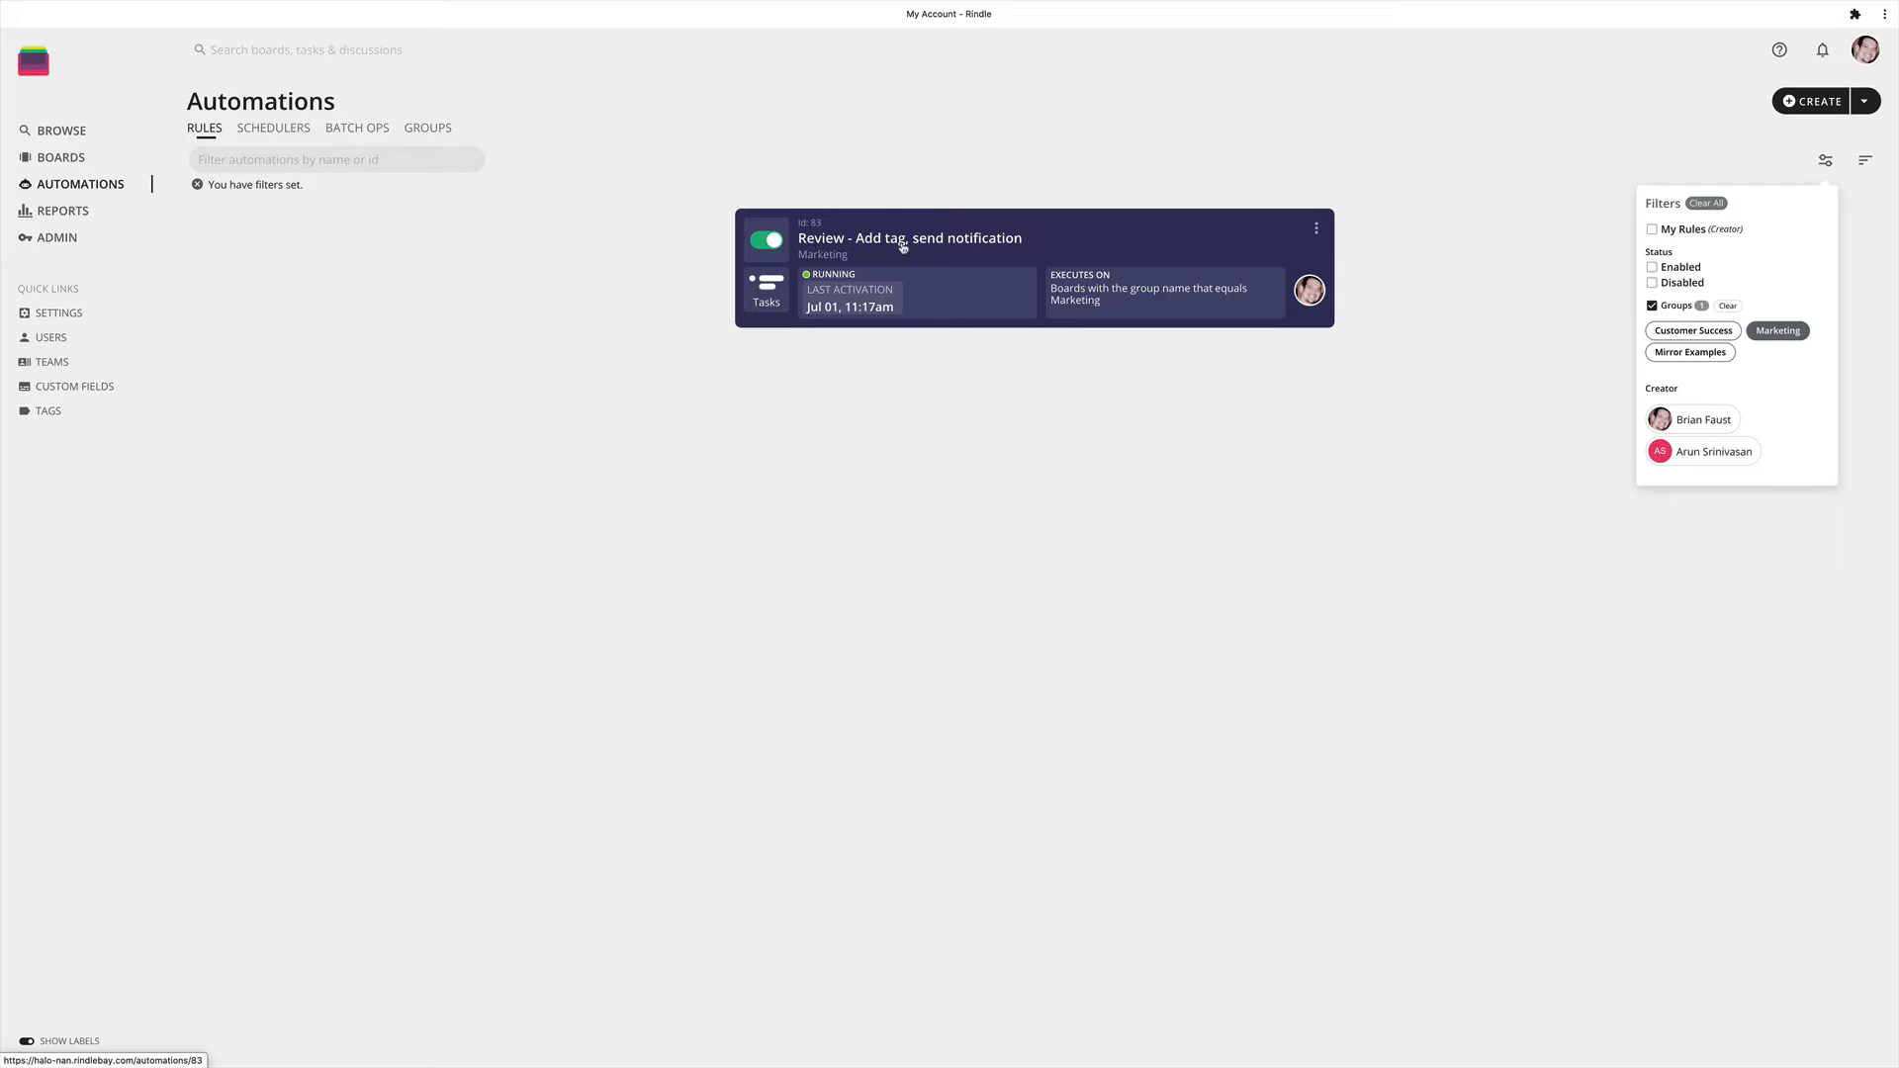
{"action": "key", "text": "Escape"}
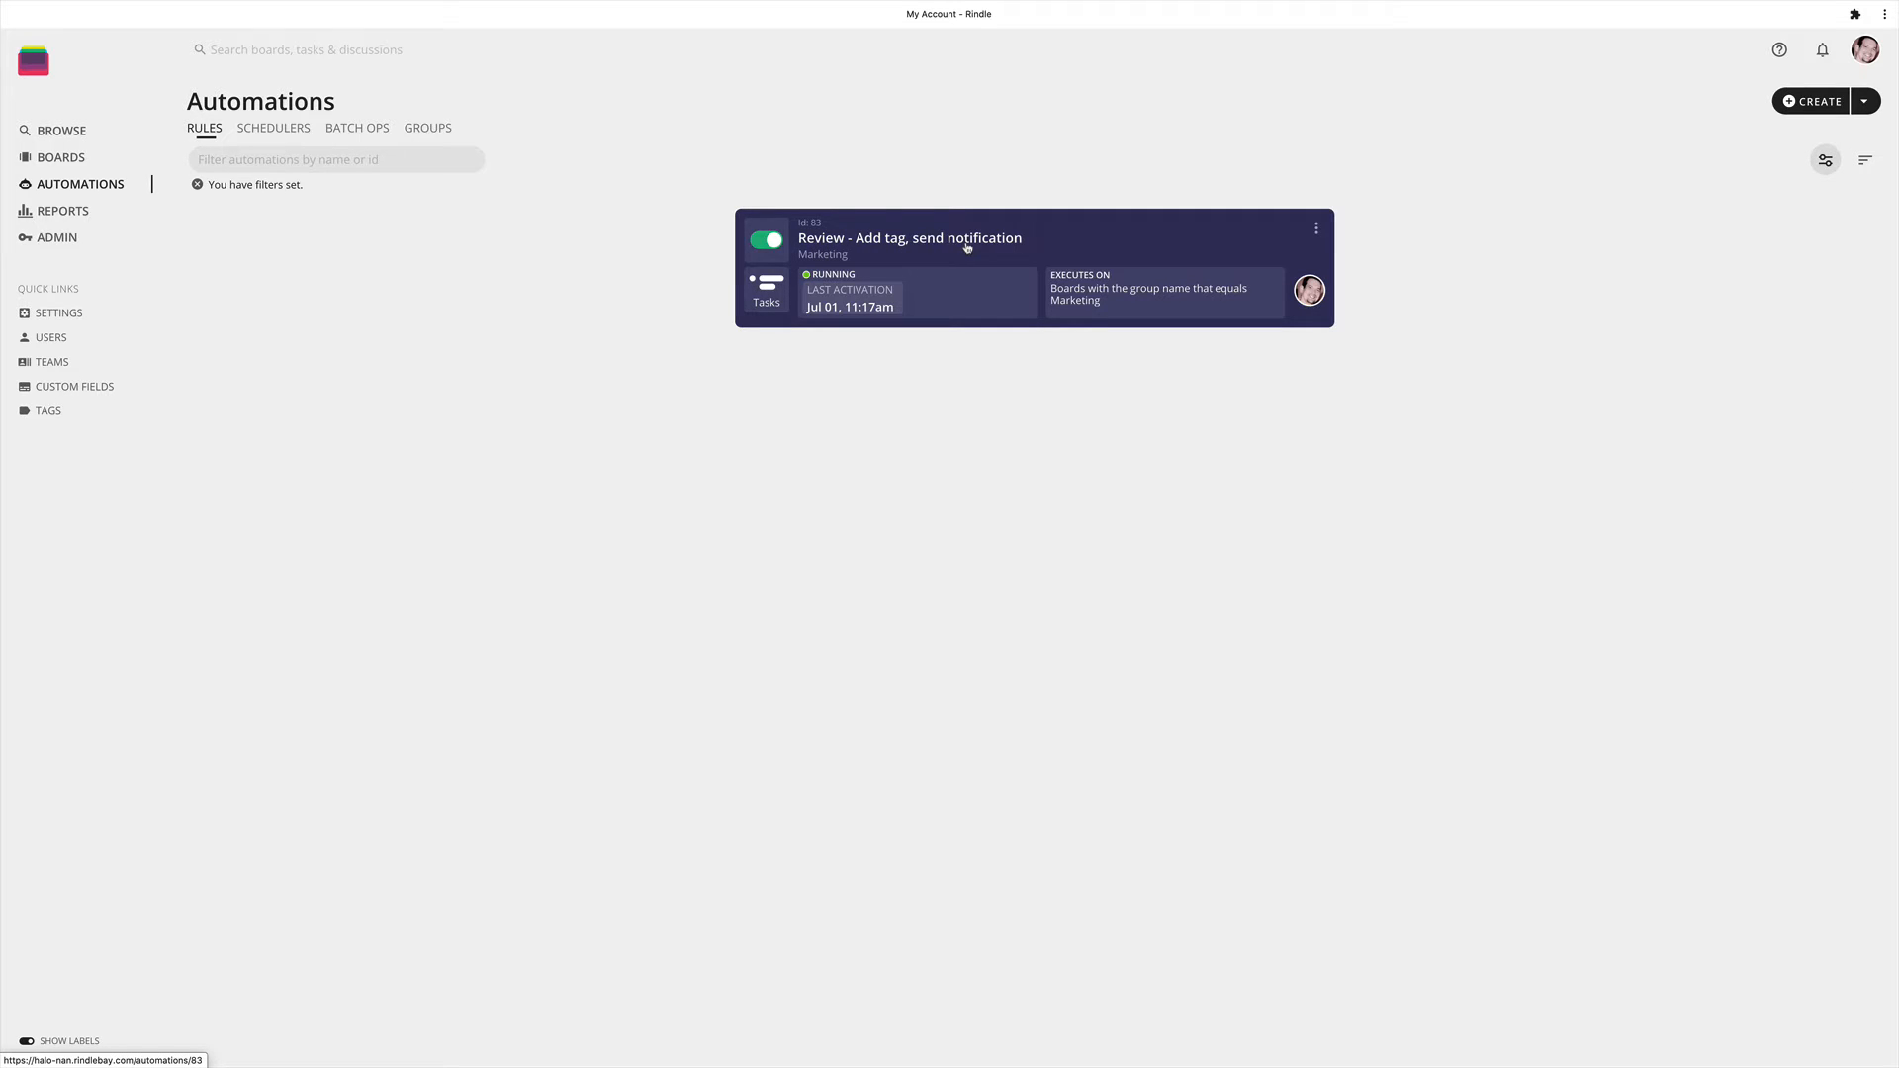
{"action": "left_click", "coordinate": [967, 247]}
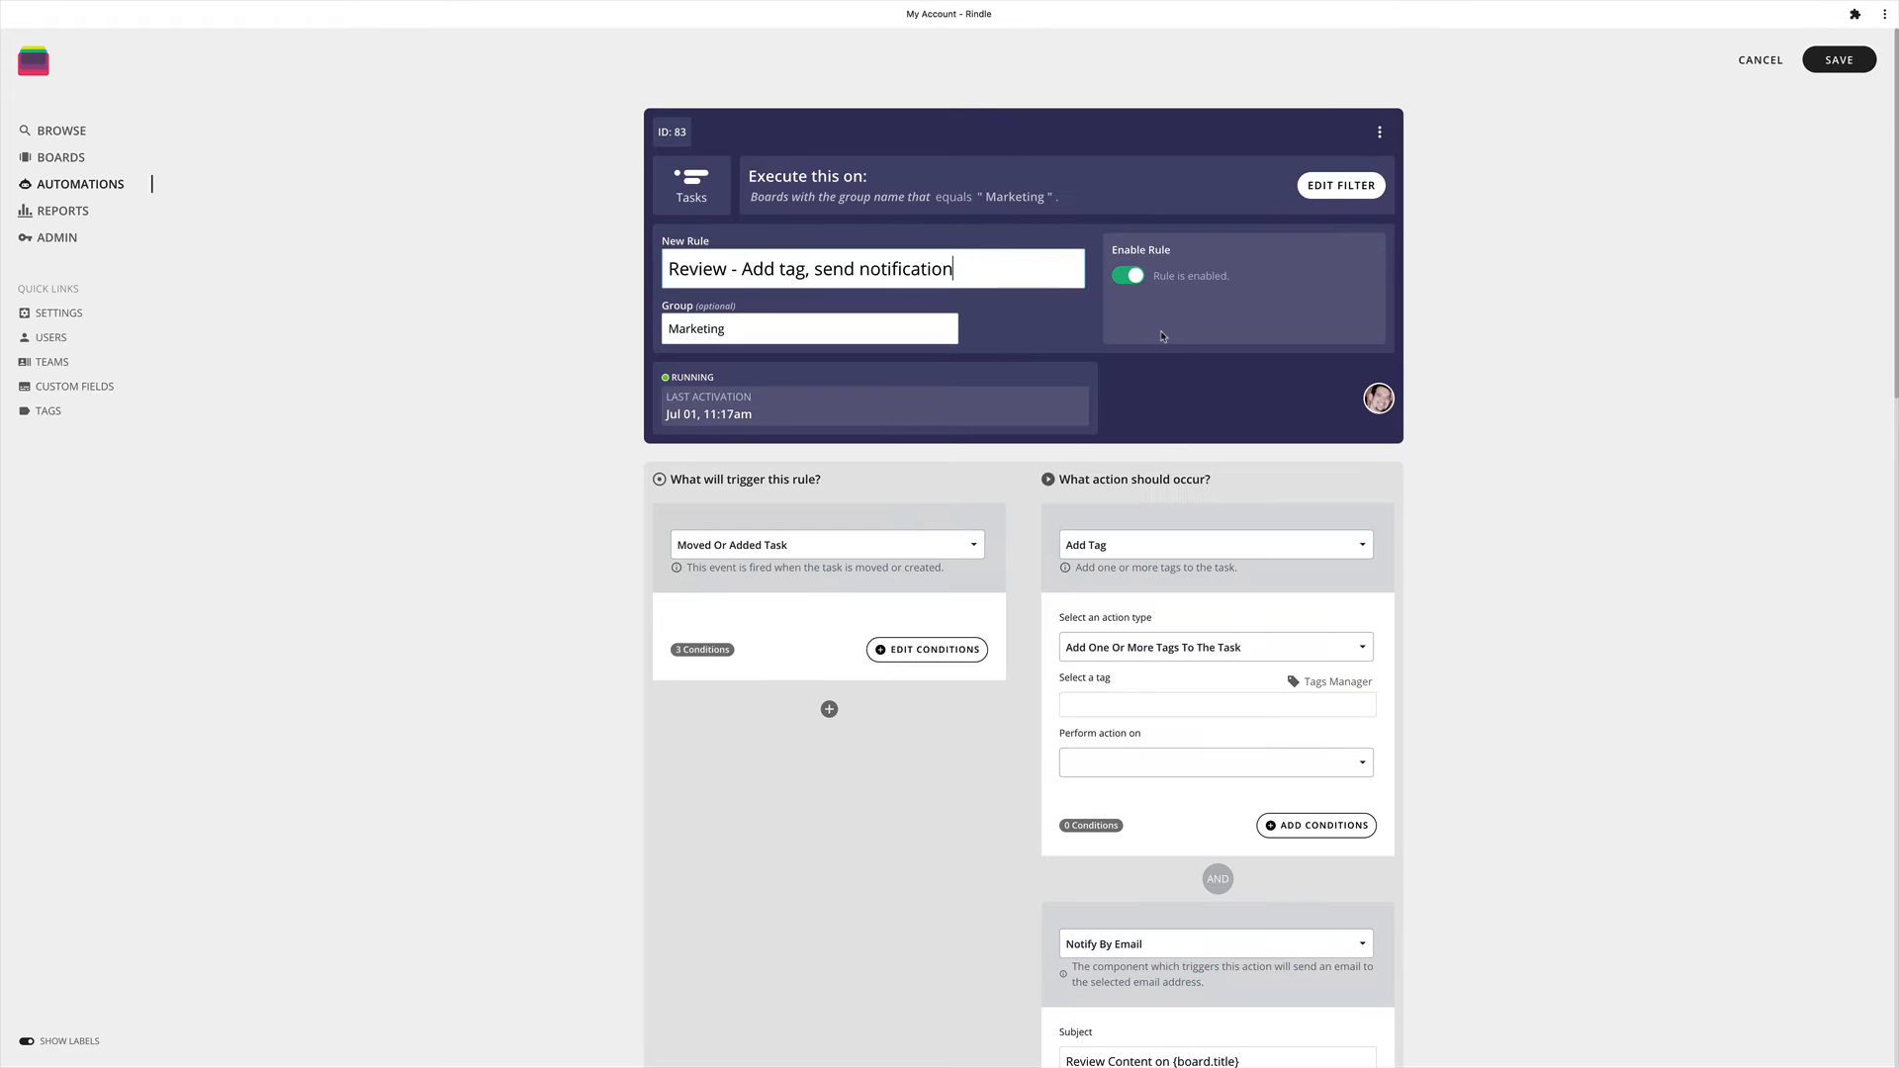
Step: Add a Set Custom Field Properties action at the end of the rule, after the Review Feedback action
{"action": "scroll", "coordinate": [1353, 593], "scroll_direction": "down", "scroll_amount": 6}
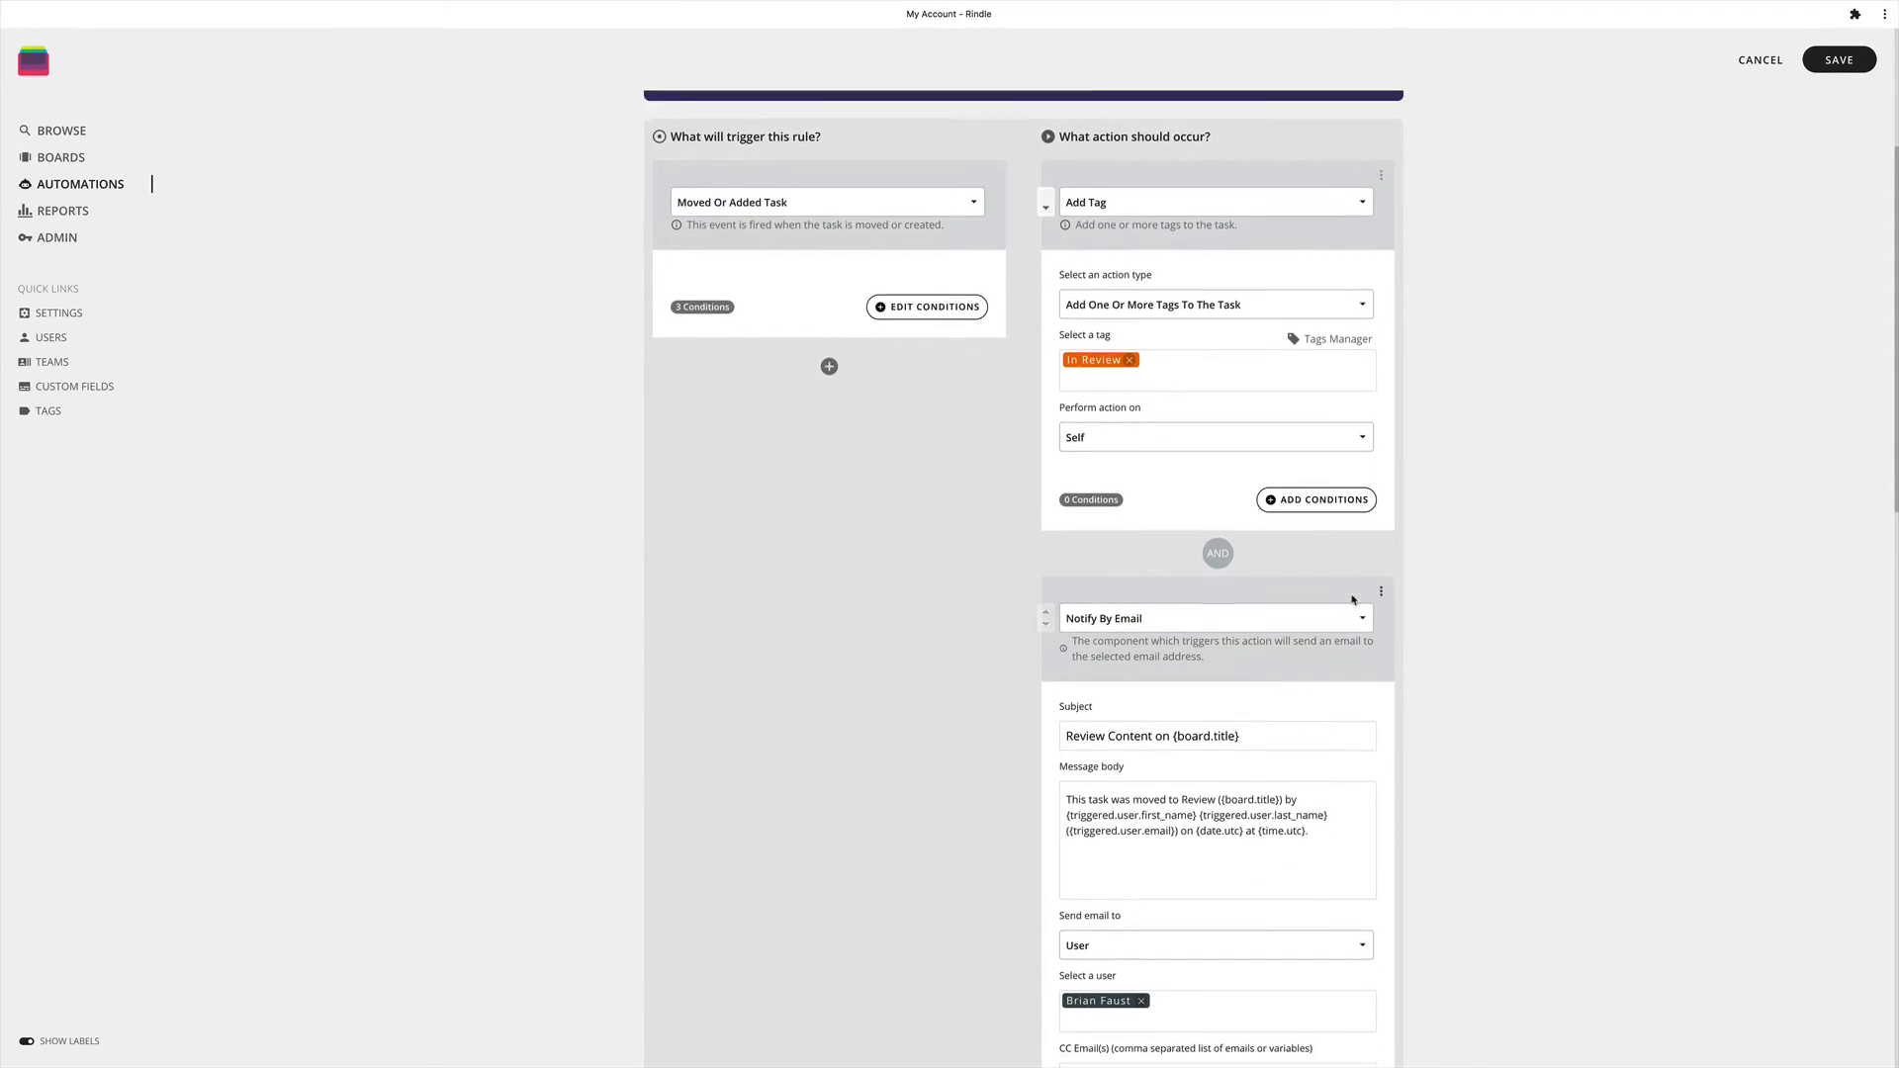
{"action": "scroll", "coordinate": [1353, 600], "scroll_direction": "down", "scroll_amount": 6}
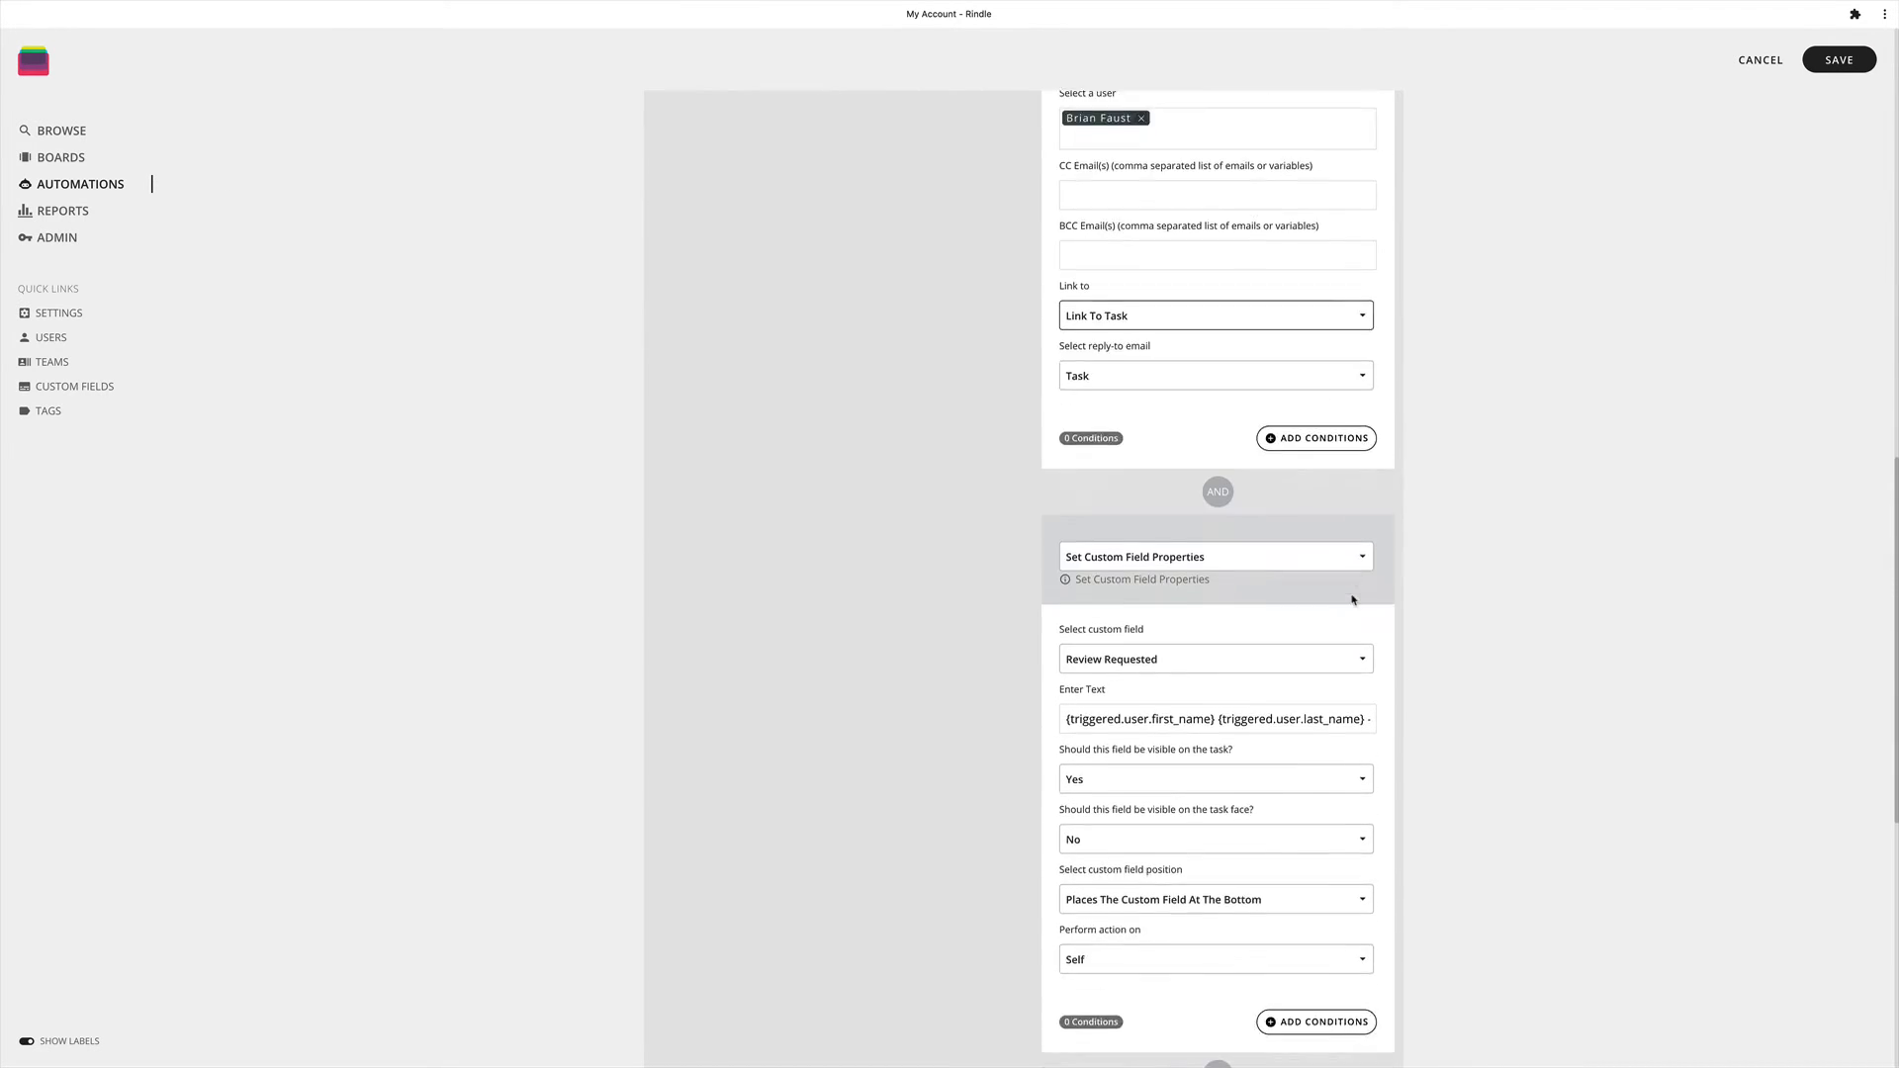
{"action": "scroll", "coordinate": [1353, 599], "scroll_direction": "down", "scroll_amount": 4}
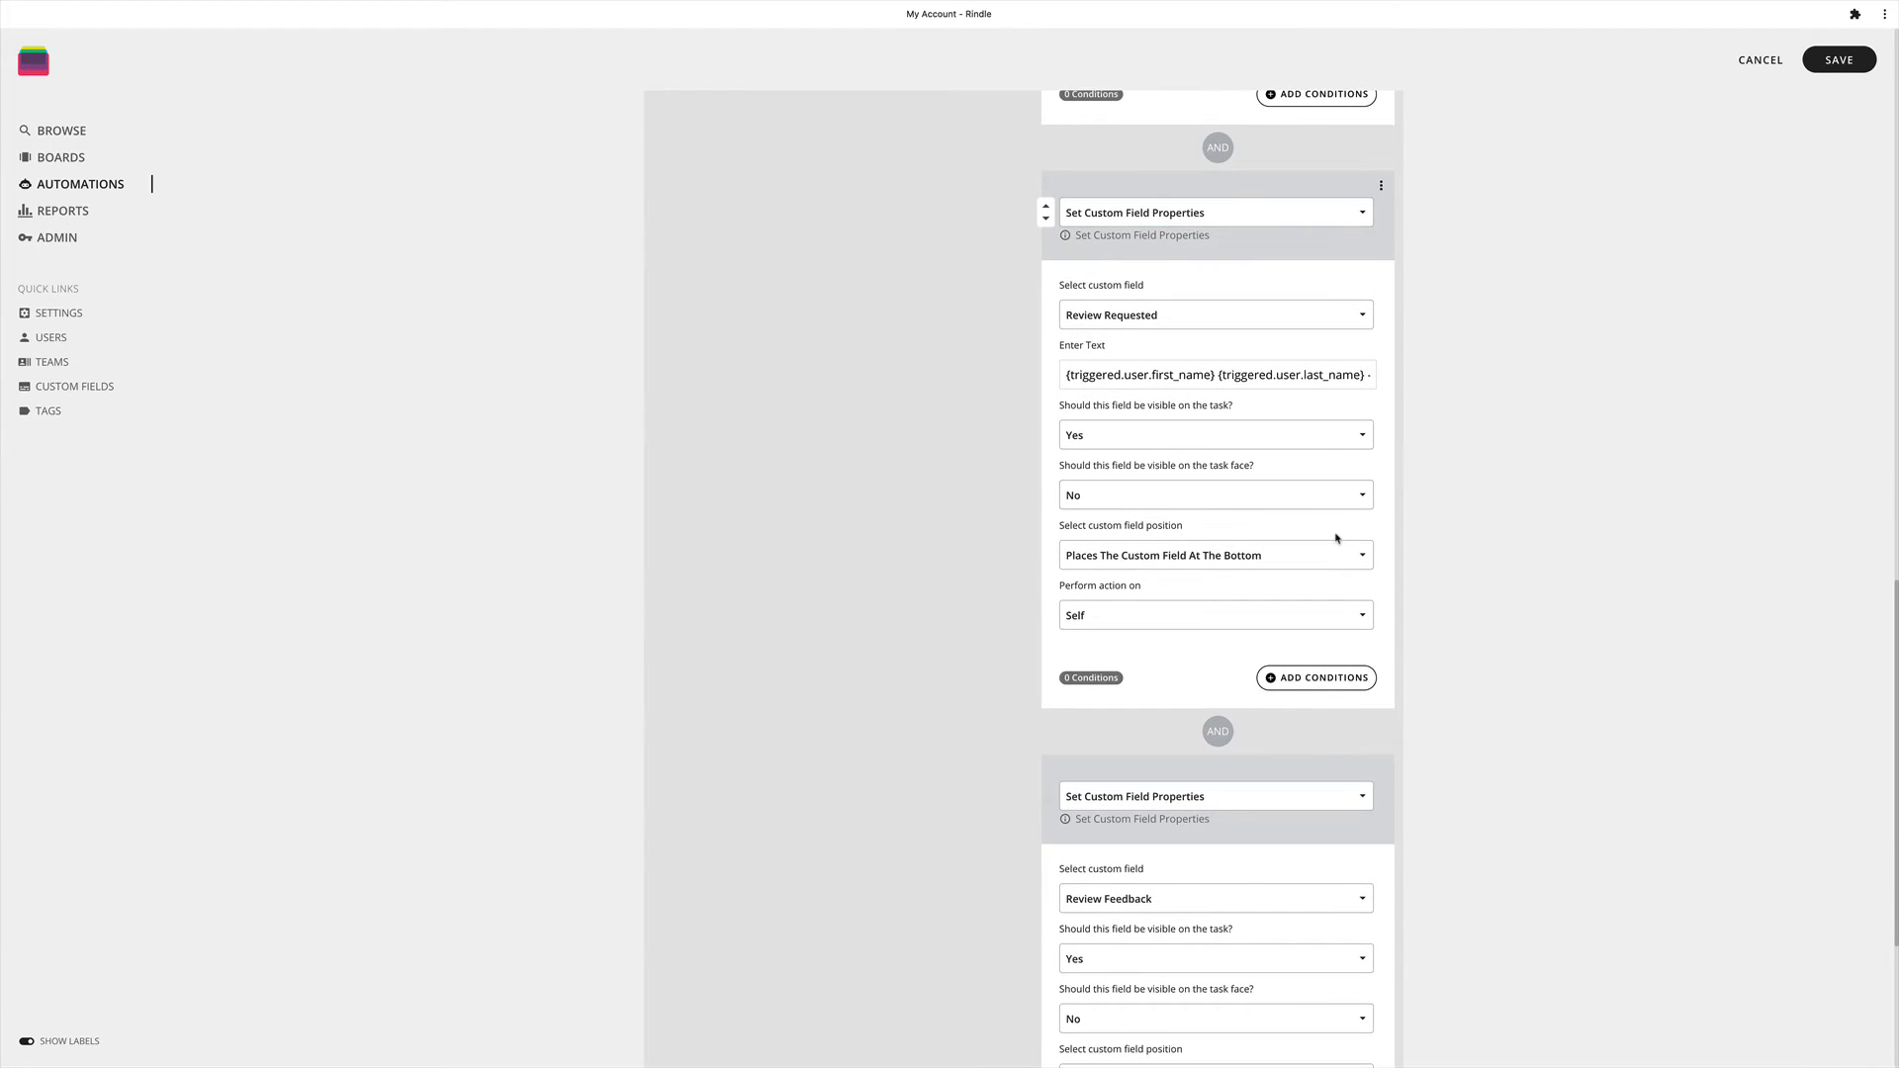
{"action": "scroll", "coordinate": [1335, 538], "scroll_direction": "down", "scroll_amount": 3}
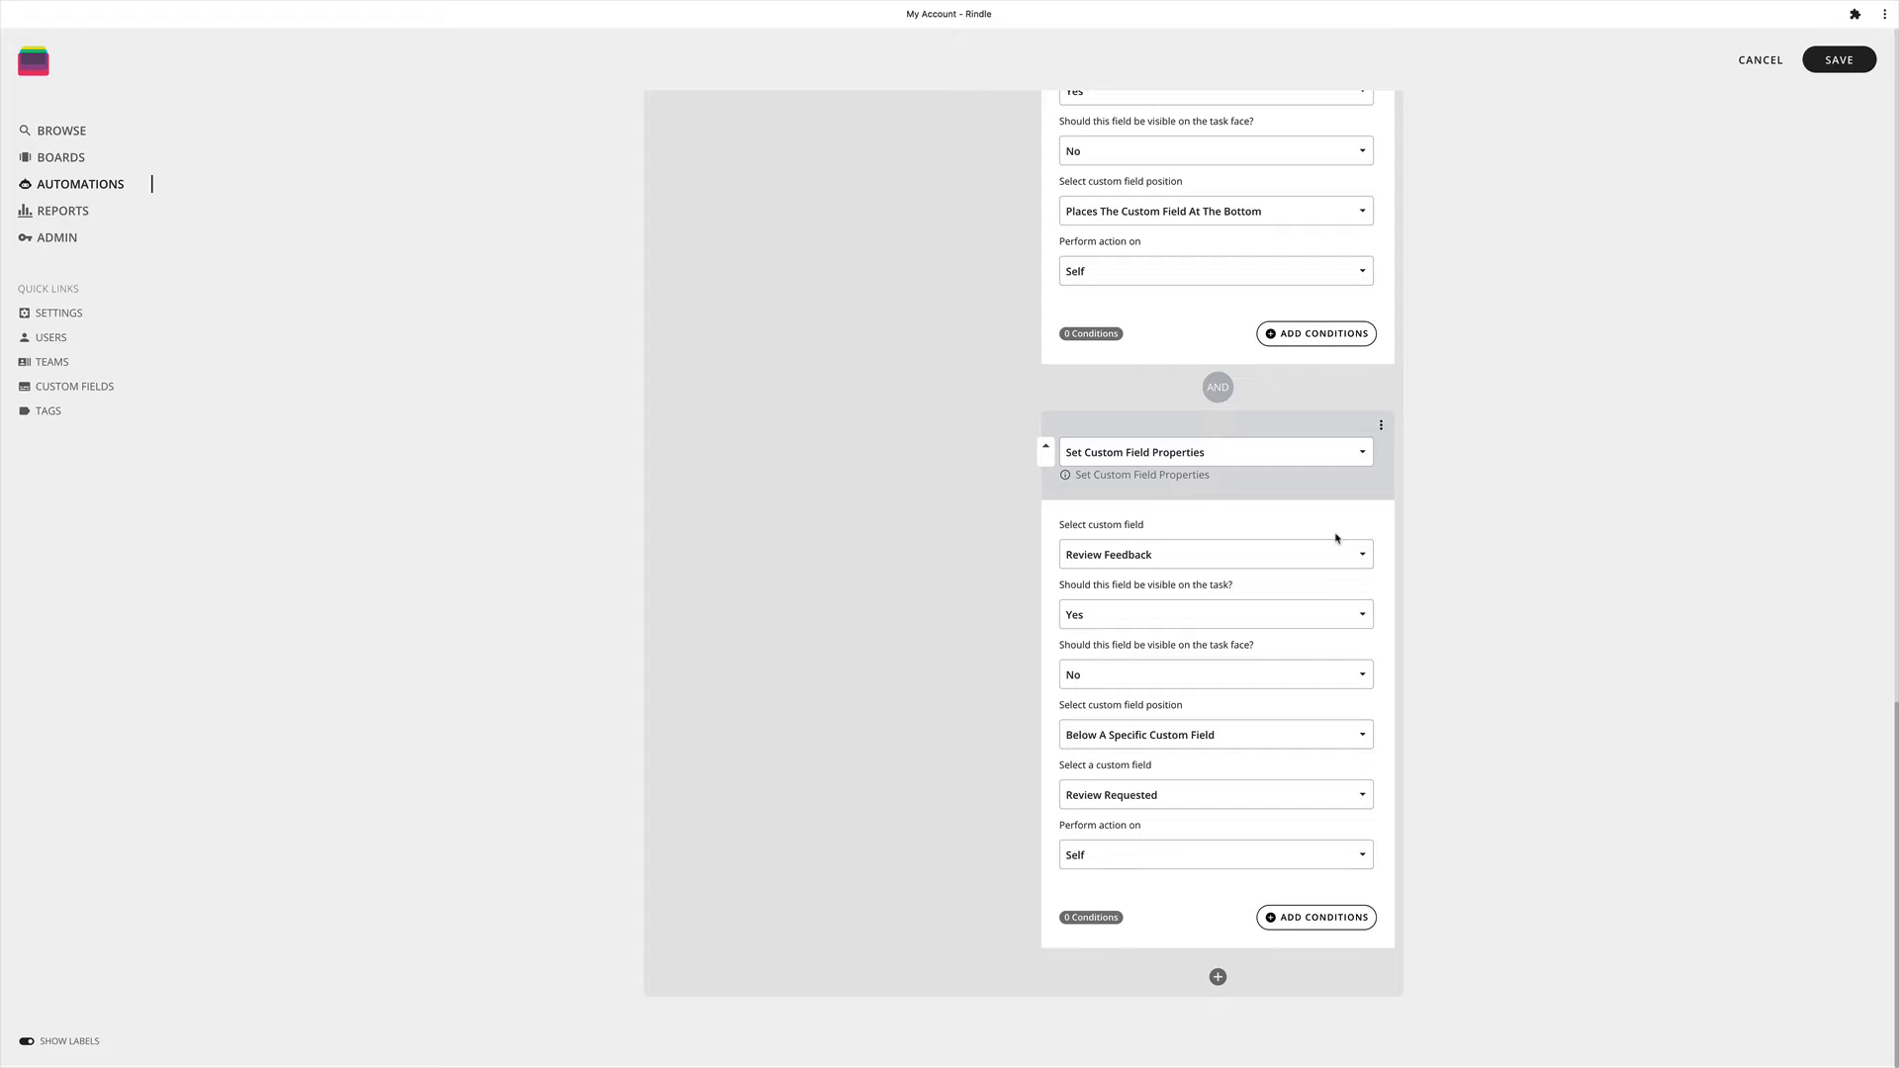
{"action": "left_click", "coordinate": [1218, 976]}
{"action": "scroll", "coordinate": [1231, 949], "scroll_direction": "down", "scroll_amount": 3}
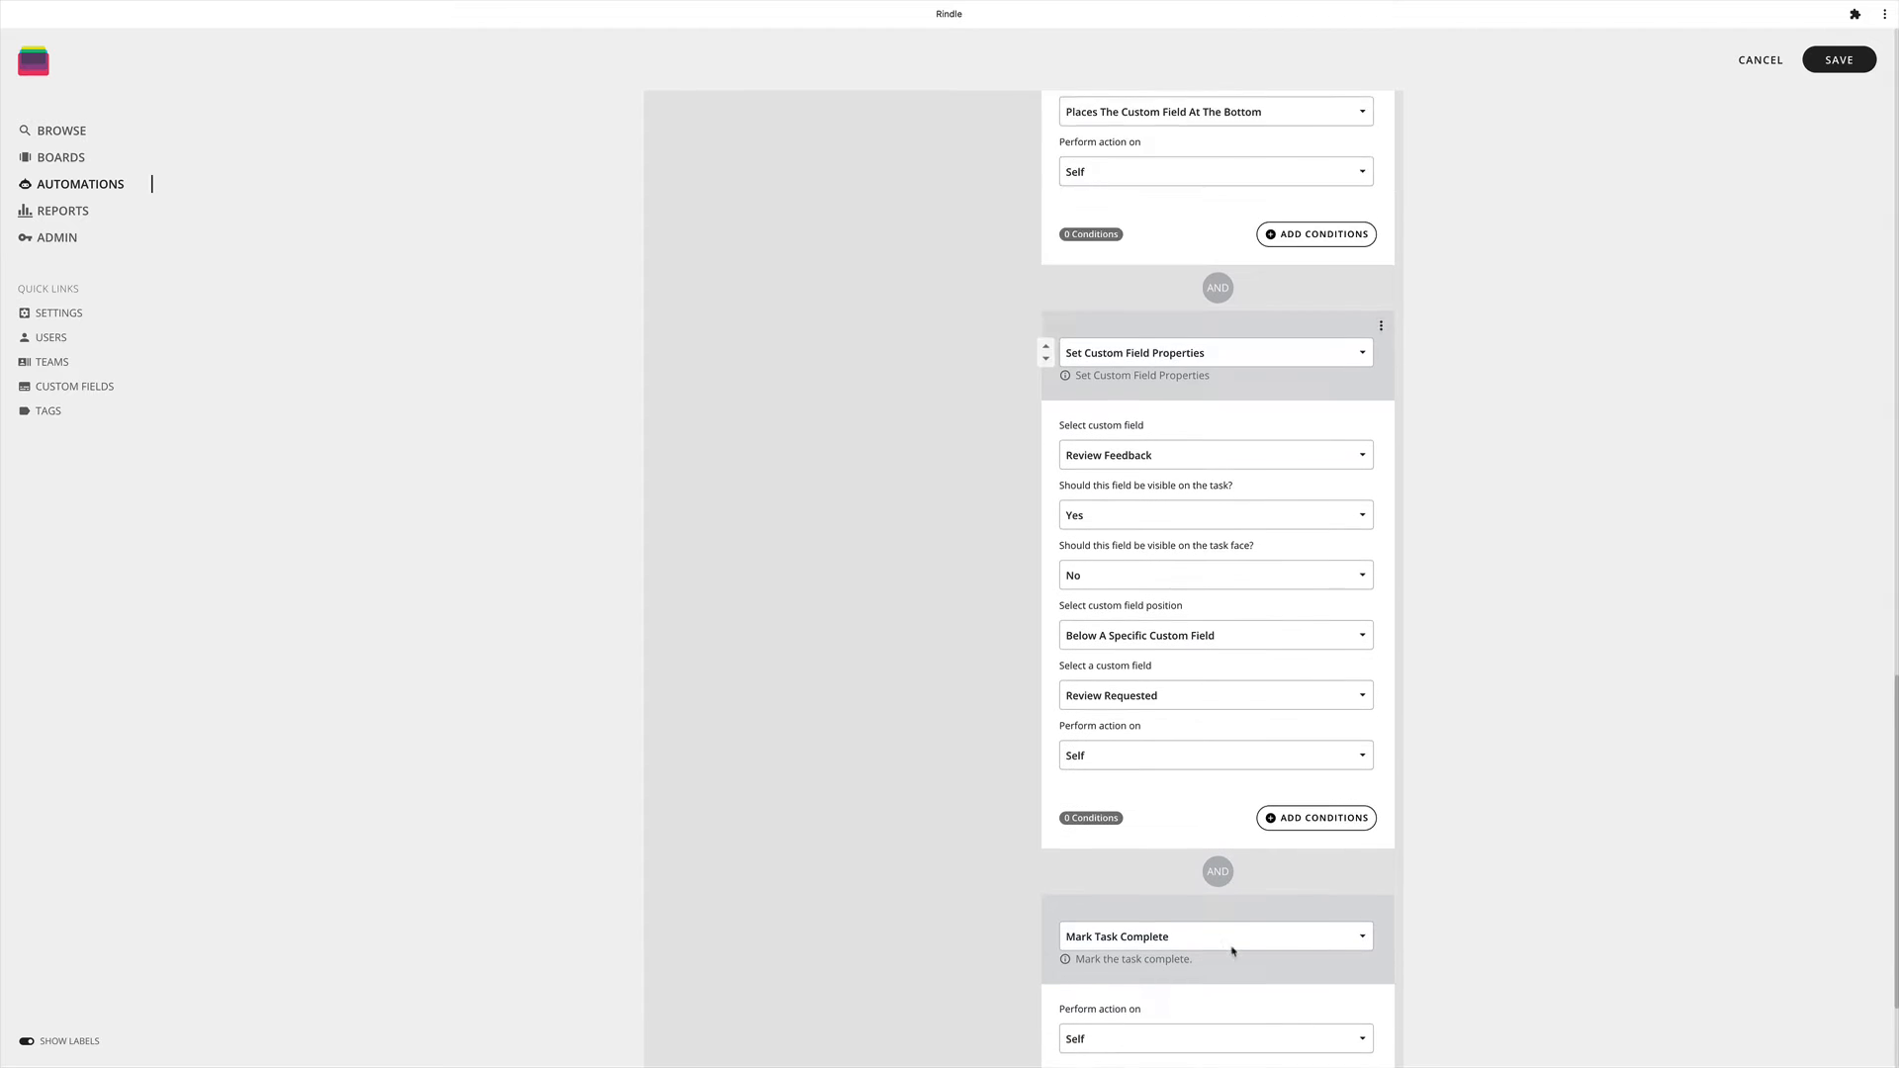
{"action": "left_click", "coordinate": [1091, 754]}
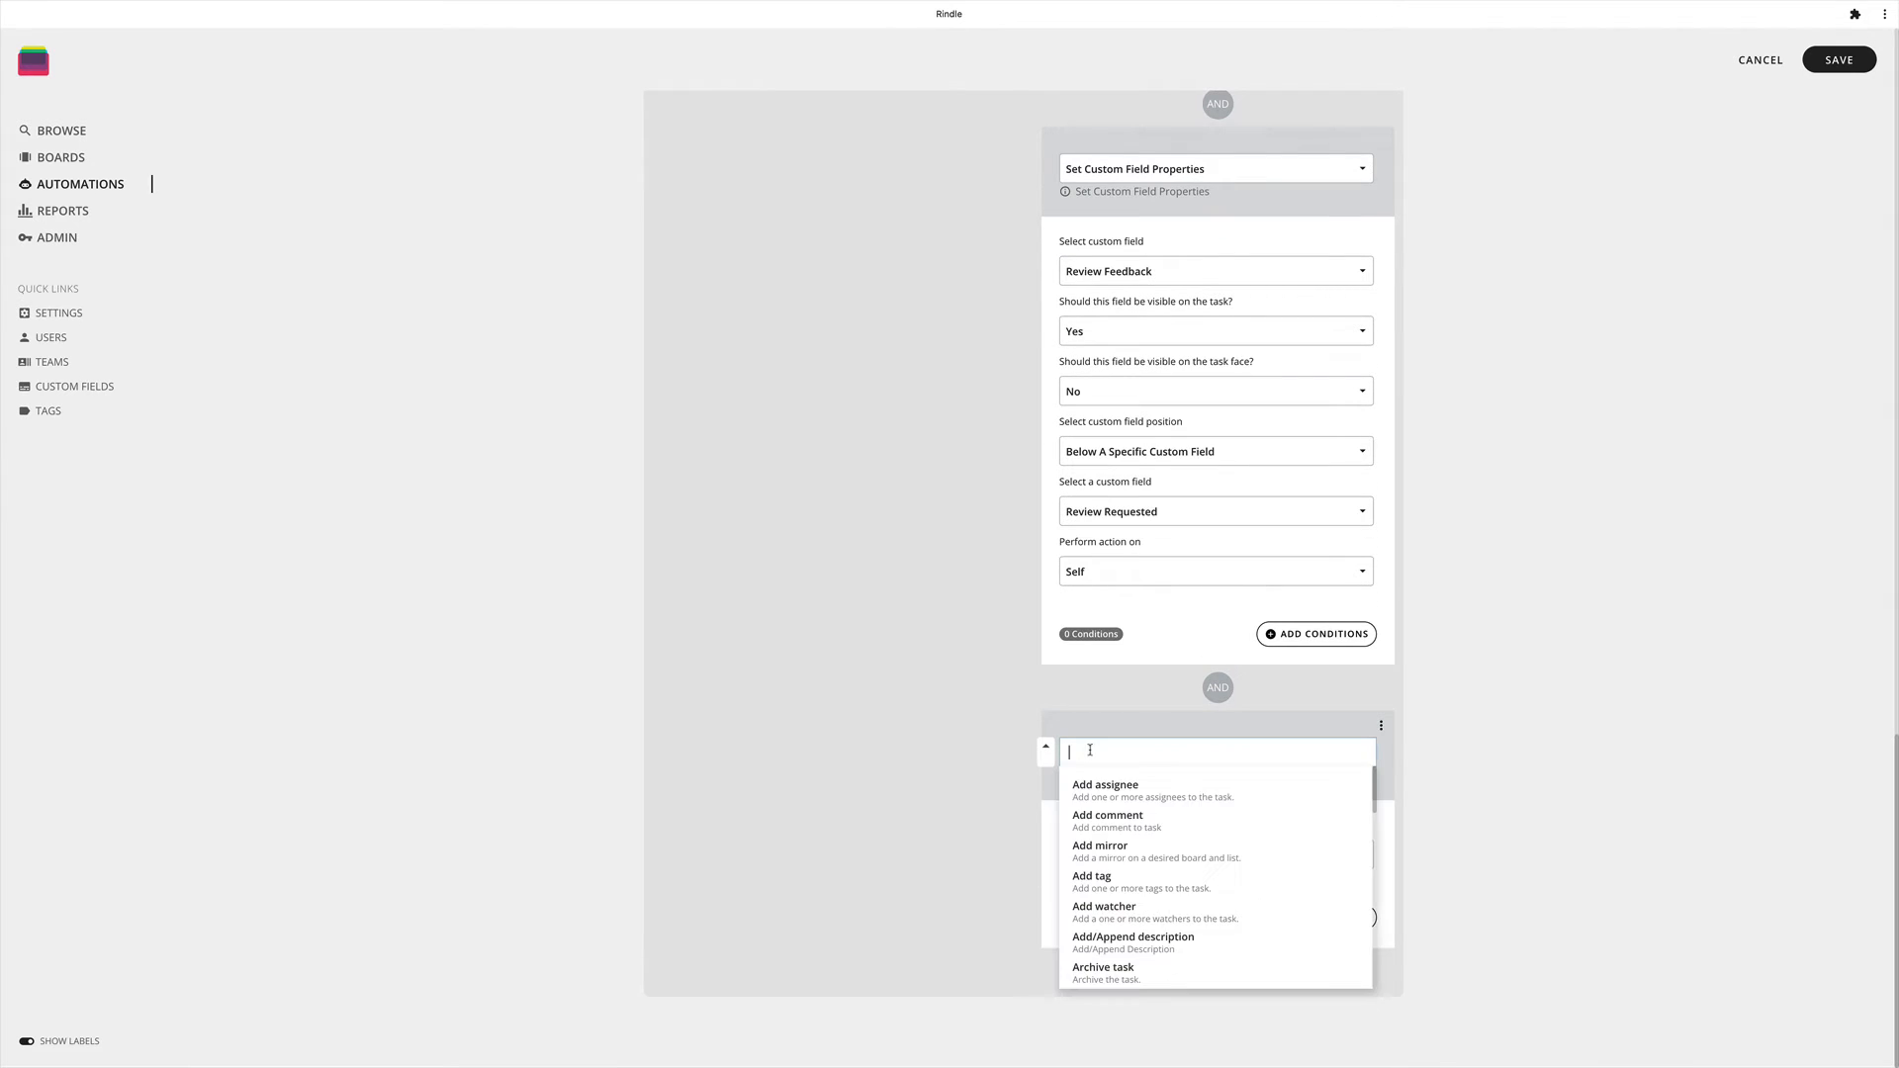
{"action": "type", "text": "set custom"}
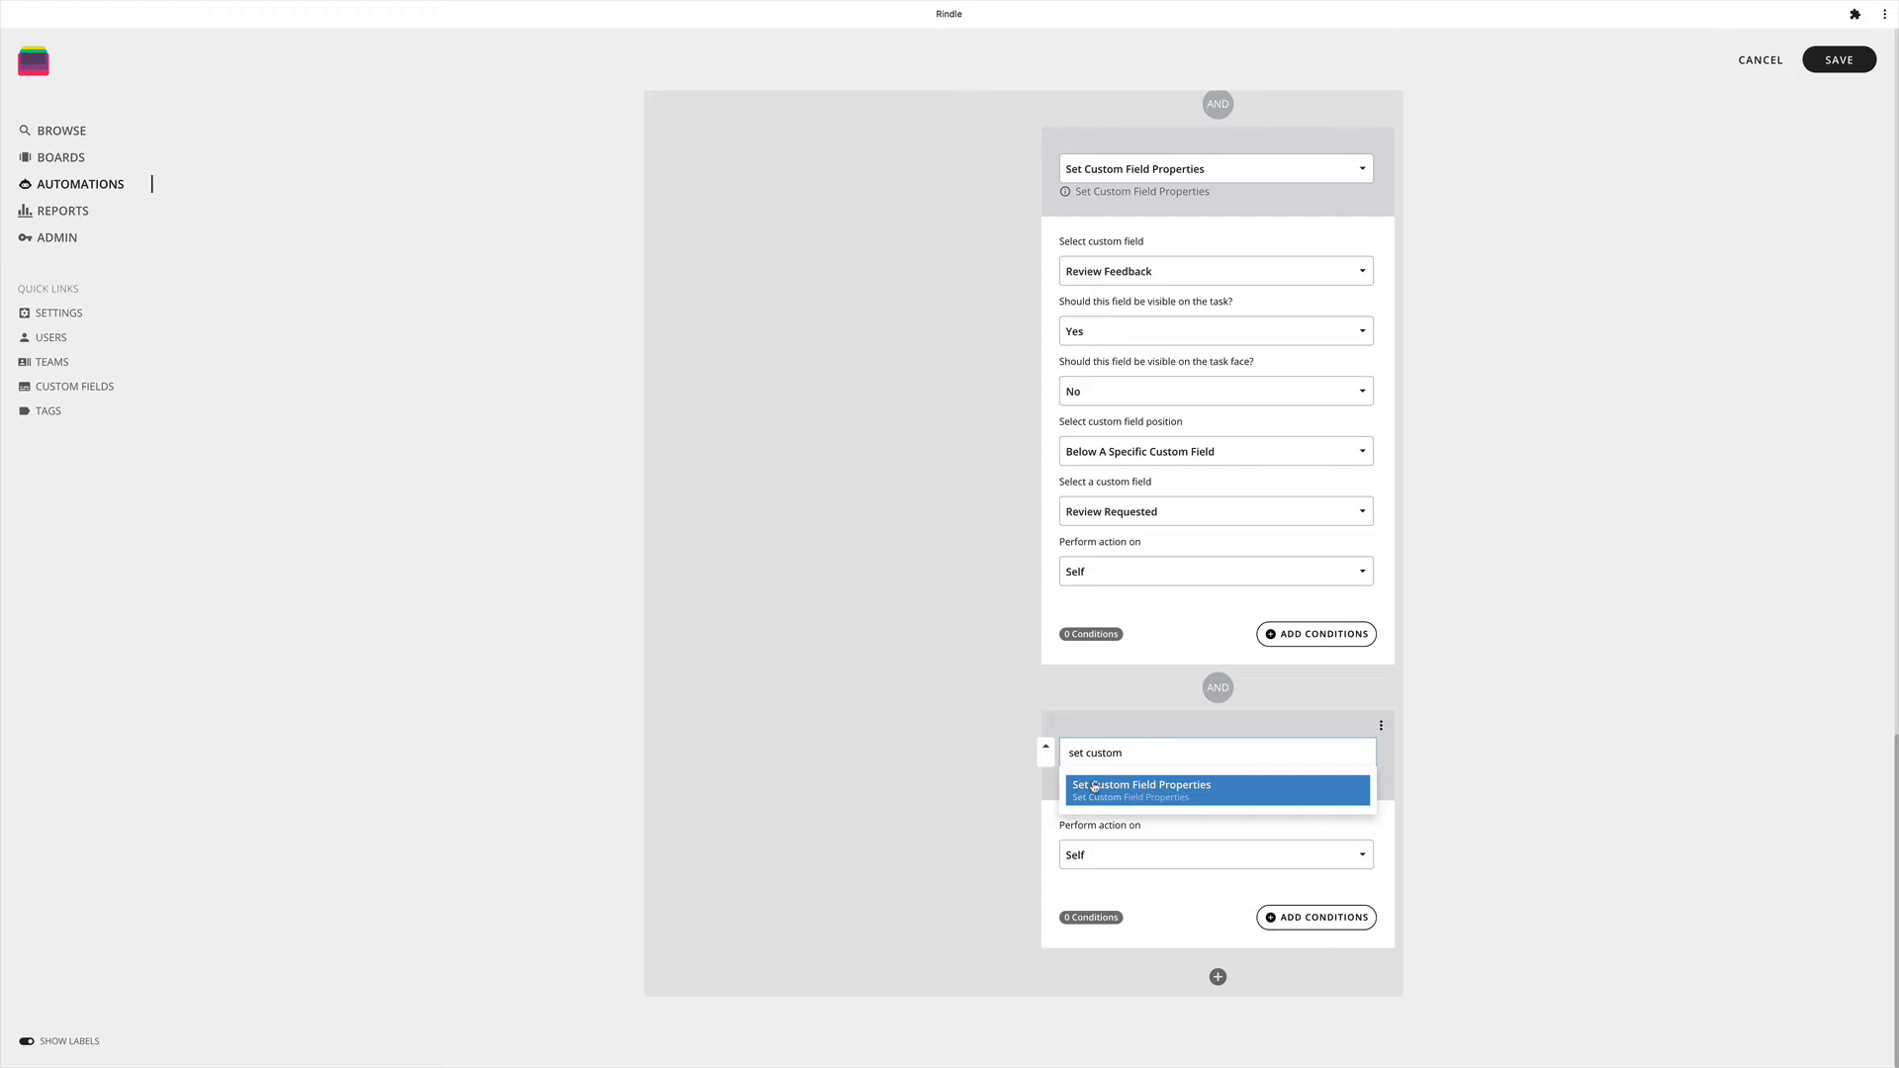
{"action": "key", "text": "Return"}
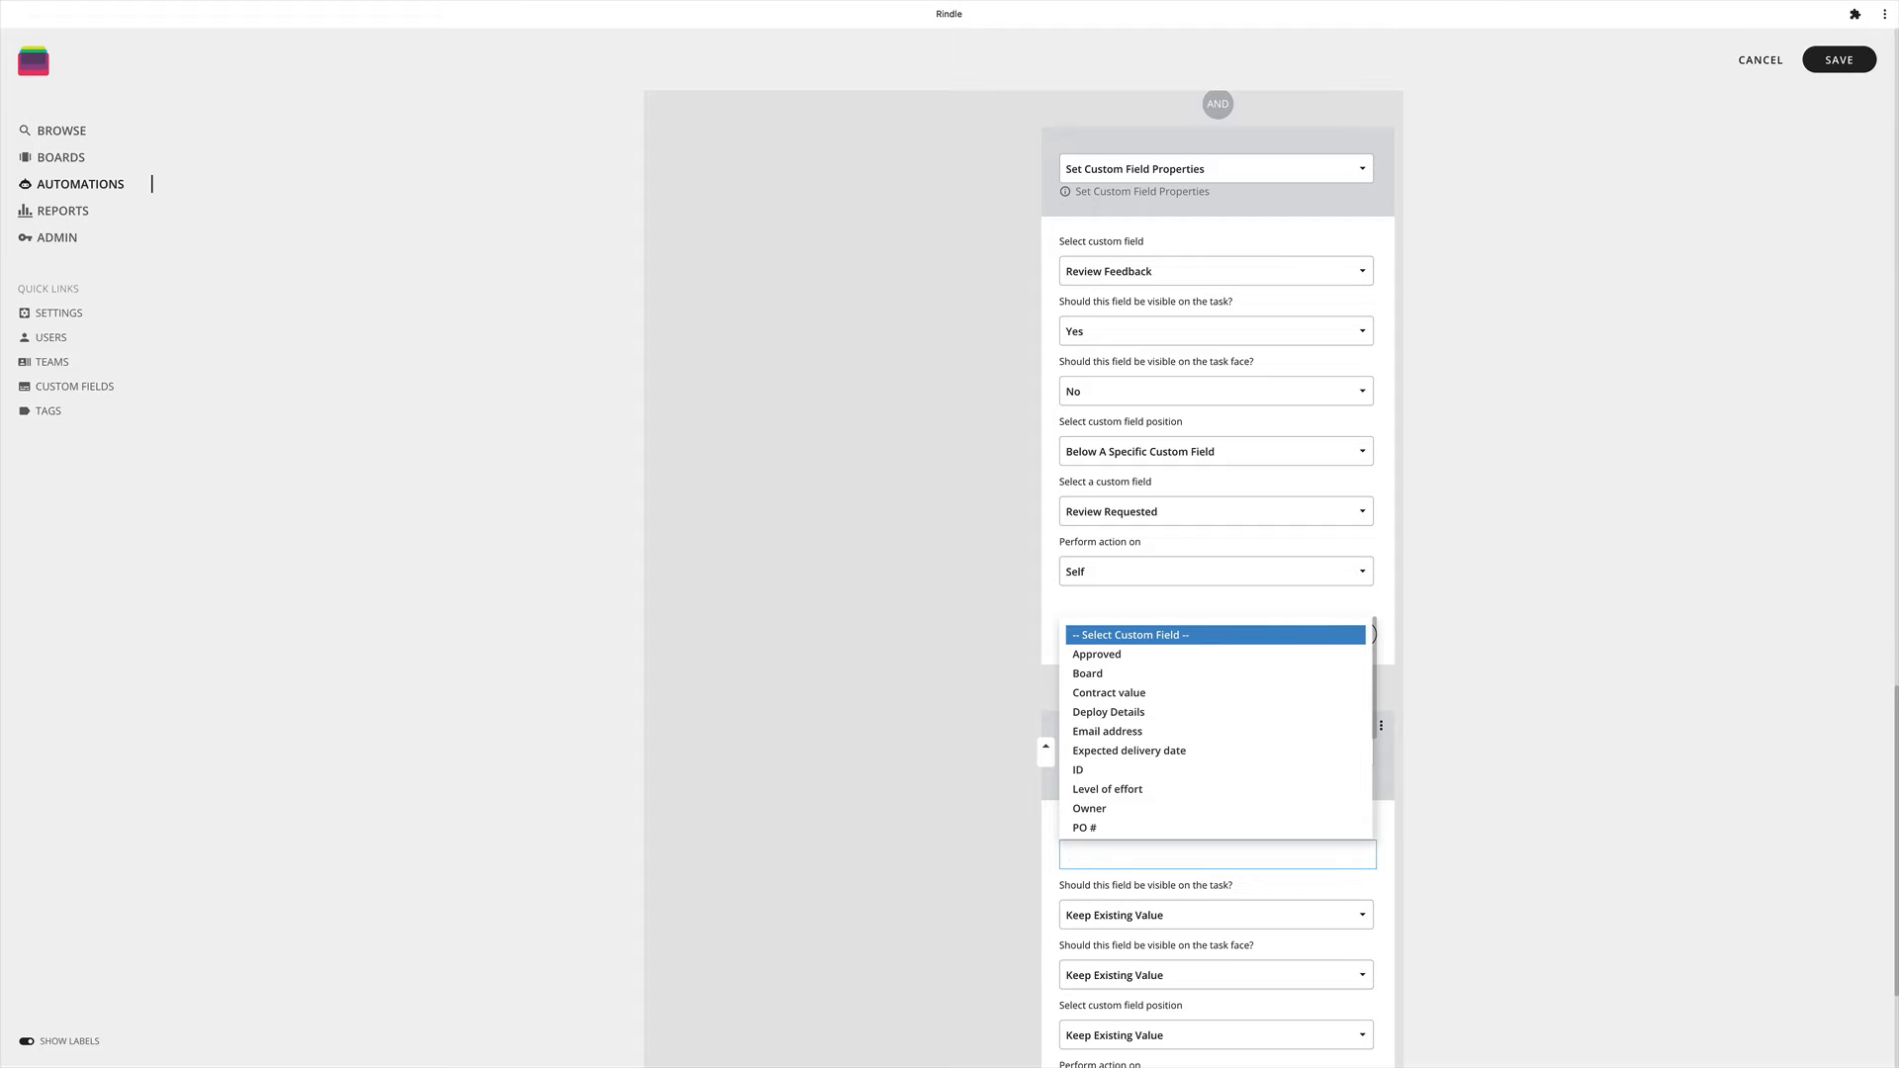
Step: Choose the Board custom field for the new action and set its text to {board.title}
{"action": "type", "text": "board"}
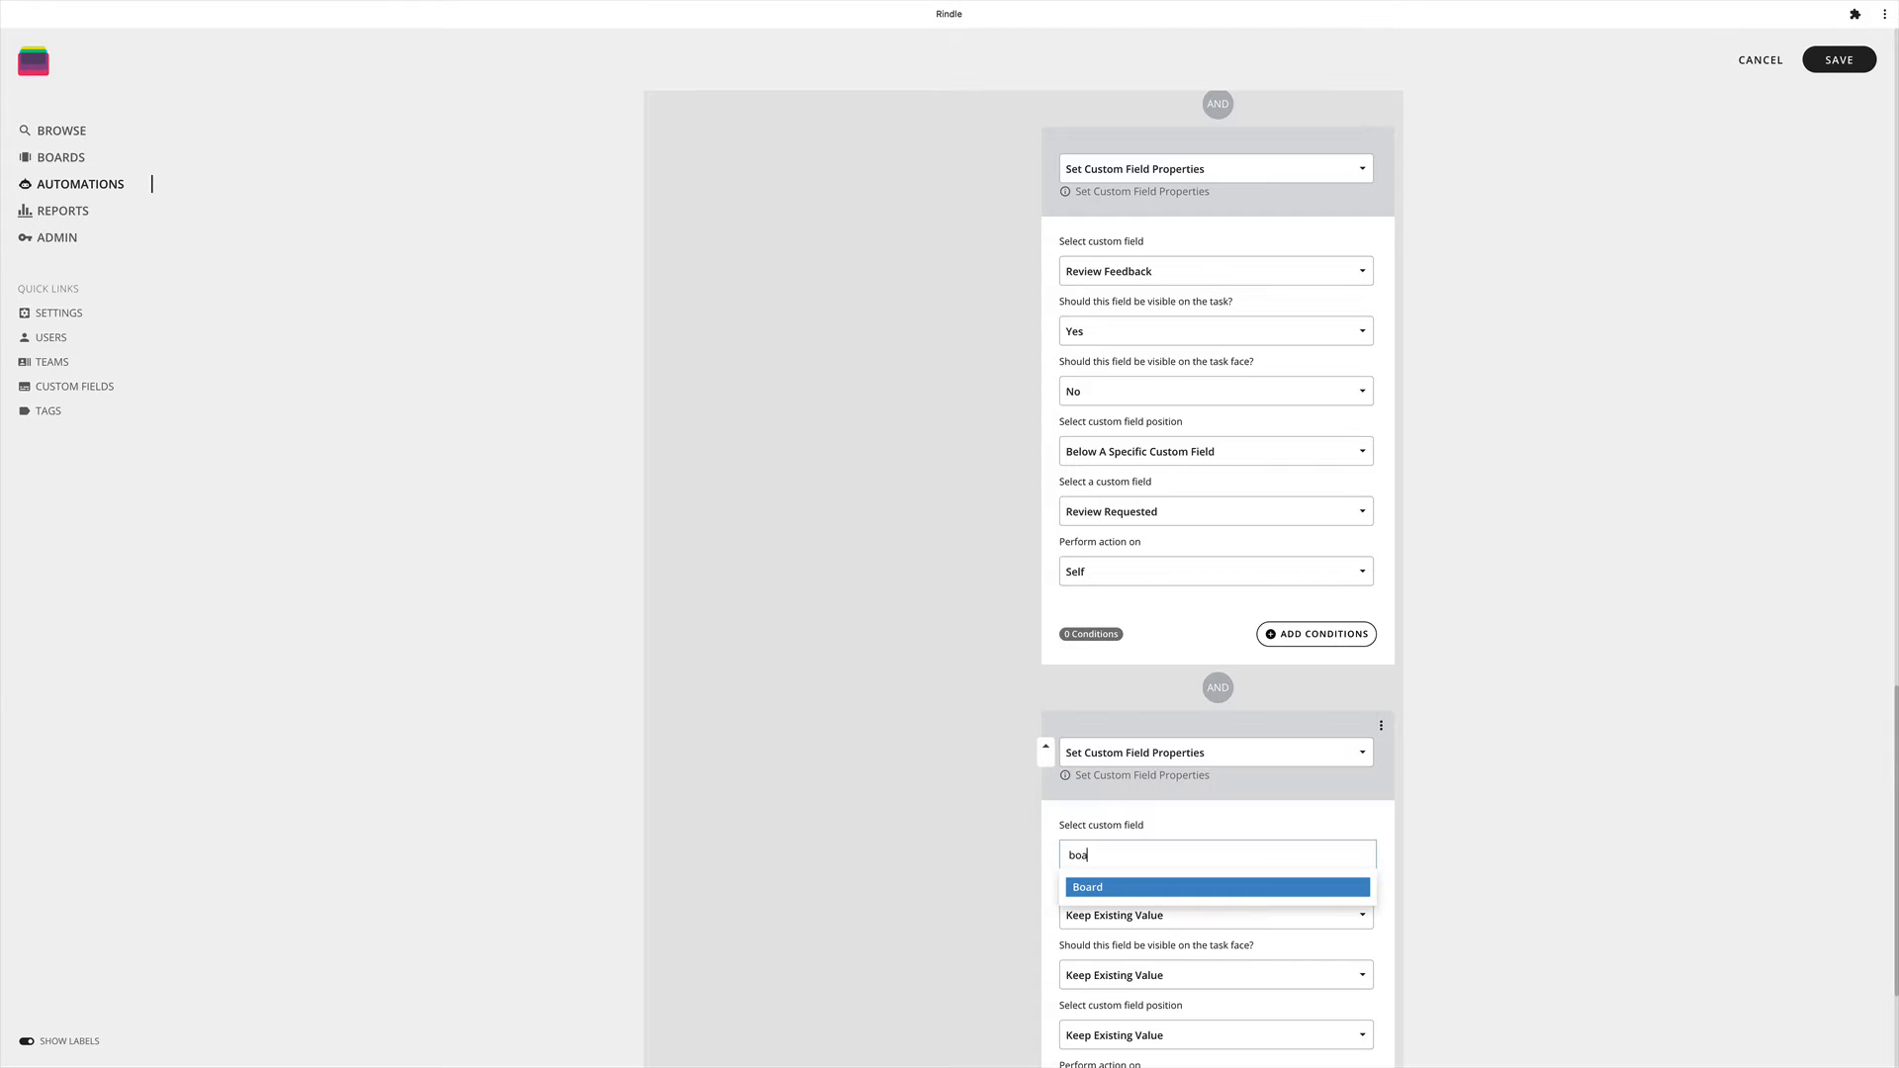
{"action": "left_click", "coordinate": [1109, 886]}
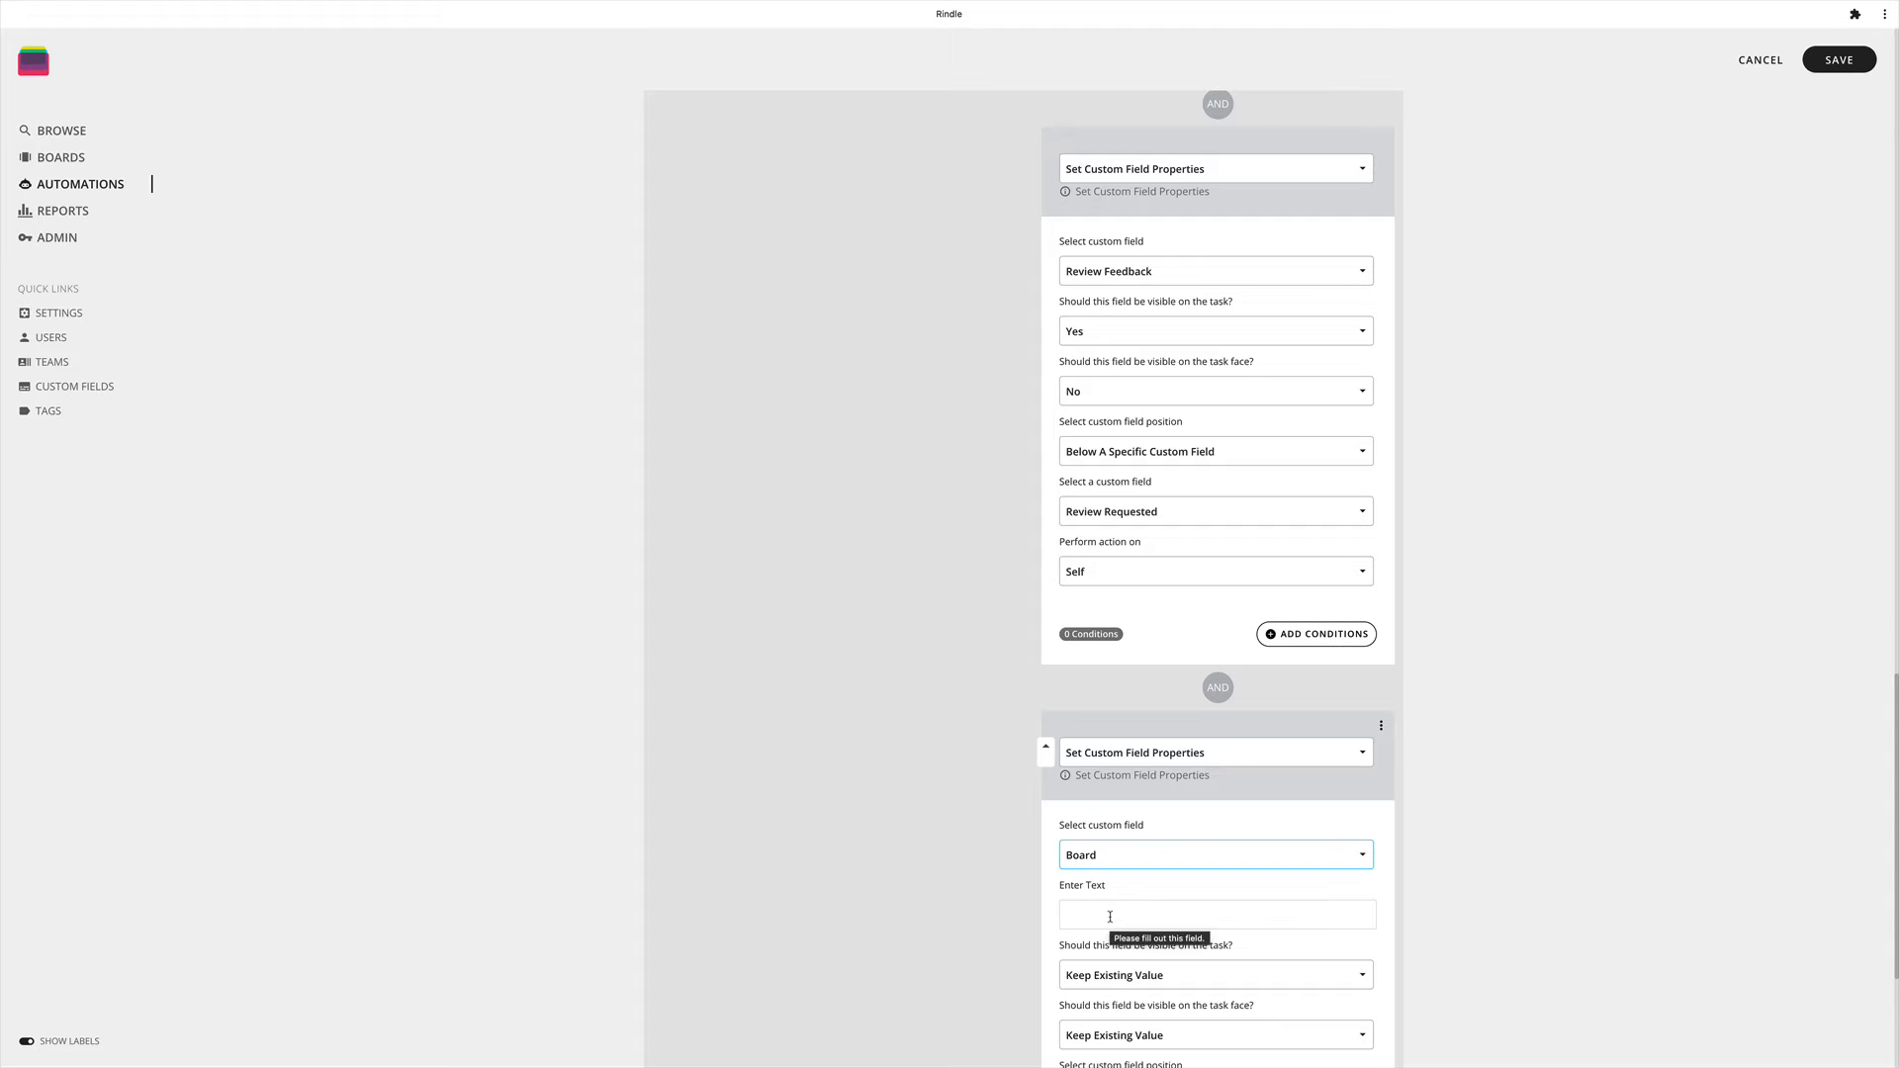
{"action": "left_click", "coordinate": [1110, 915]}
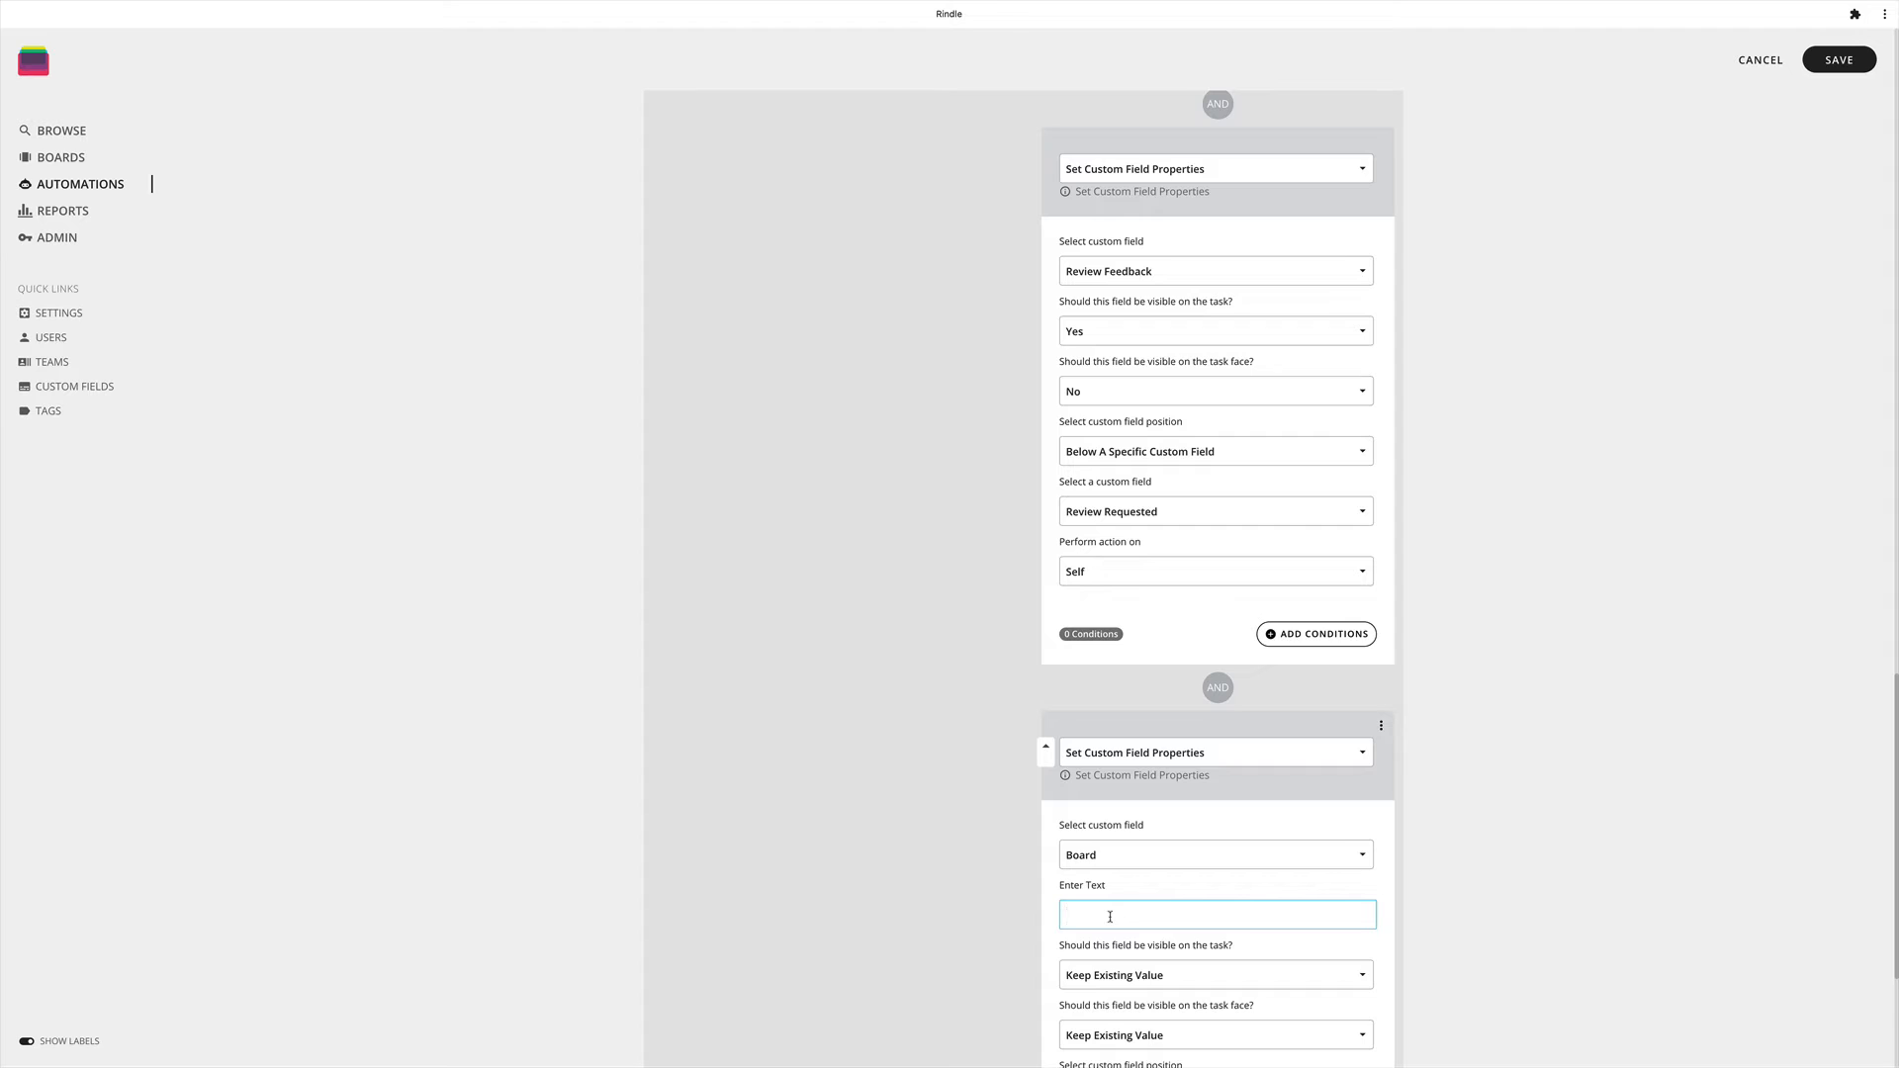
{"action": "type", "text": "{board.title"}
{"action": "left_click", "coordinate": [1059, 942]}
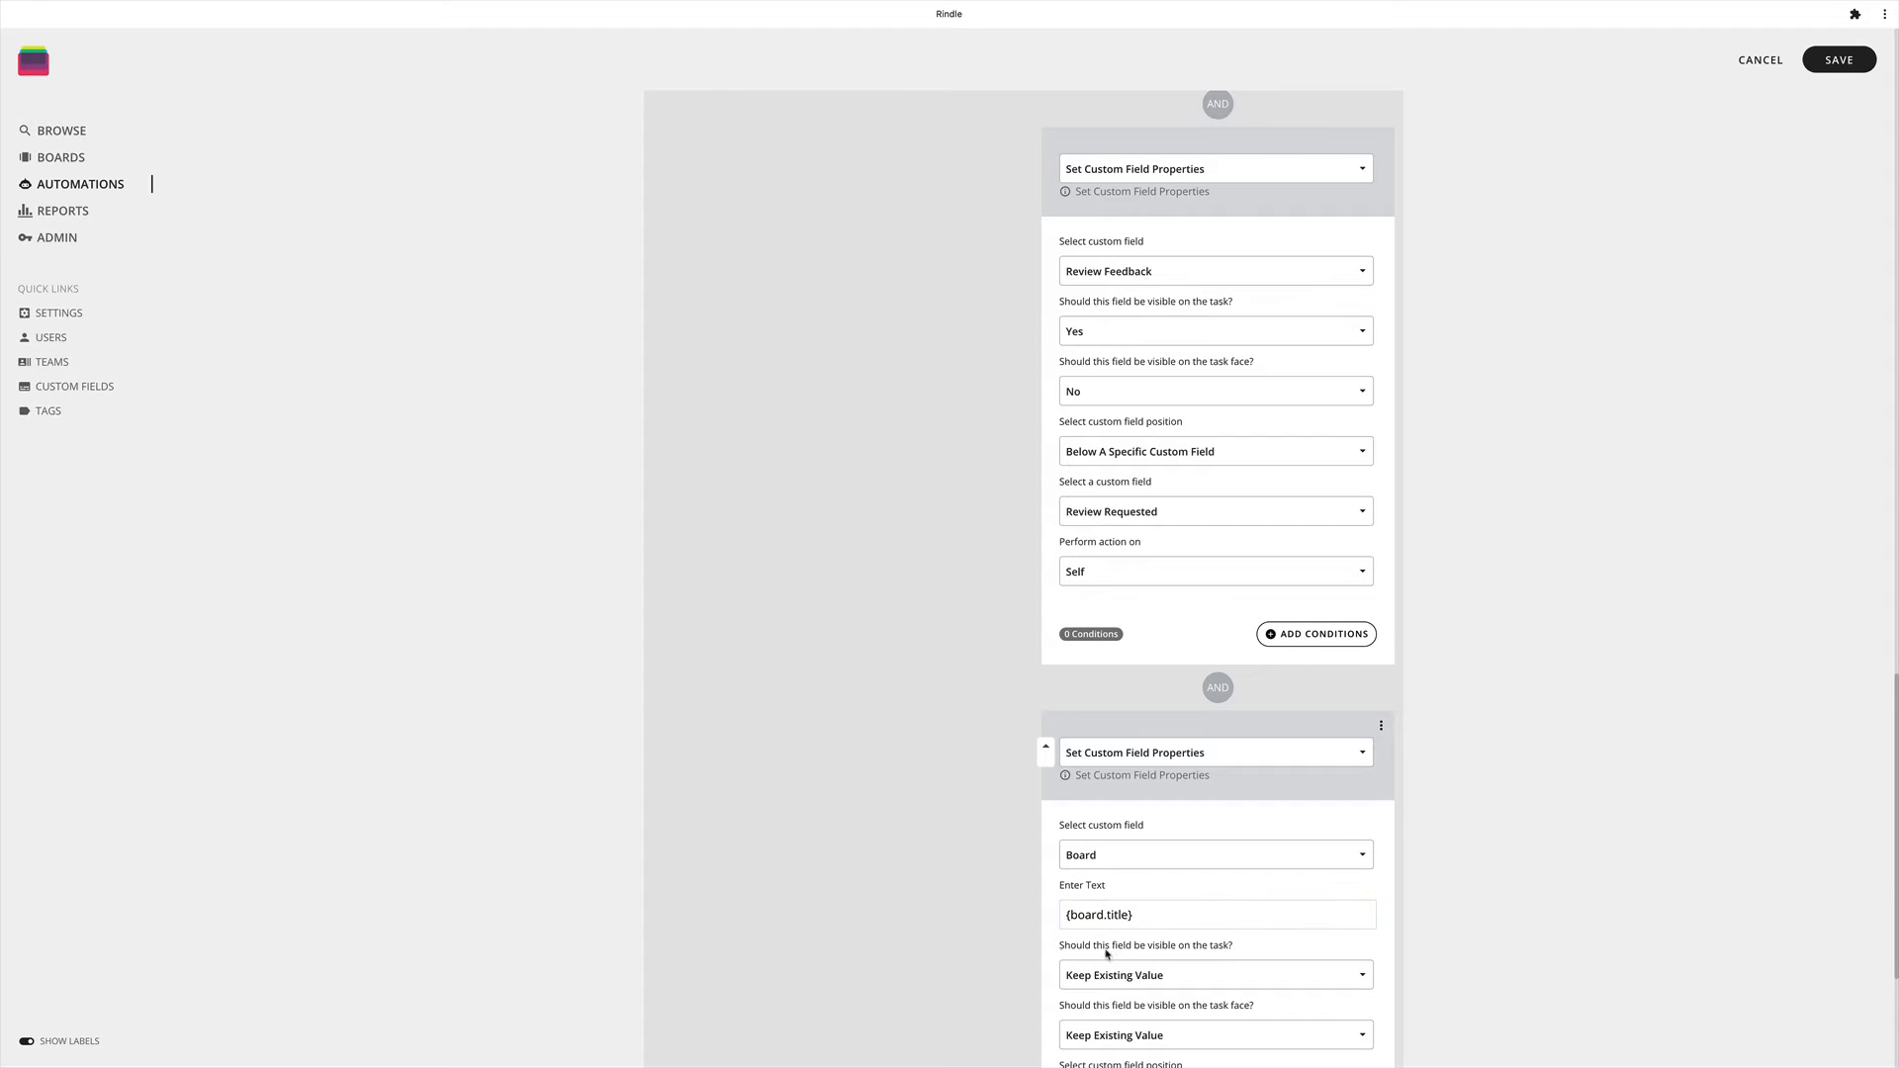
Step: Set the Board field's visibility to No on the task and Yes on the task face
{"action": "scroll", "coordinate": [1200, 967], "scroll_direction": "down", "scroll_amount": 3}
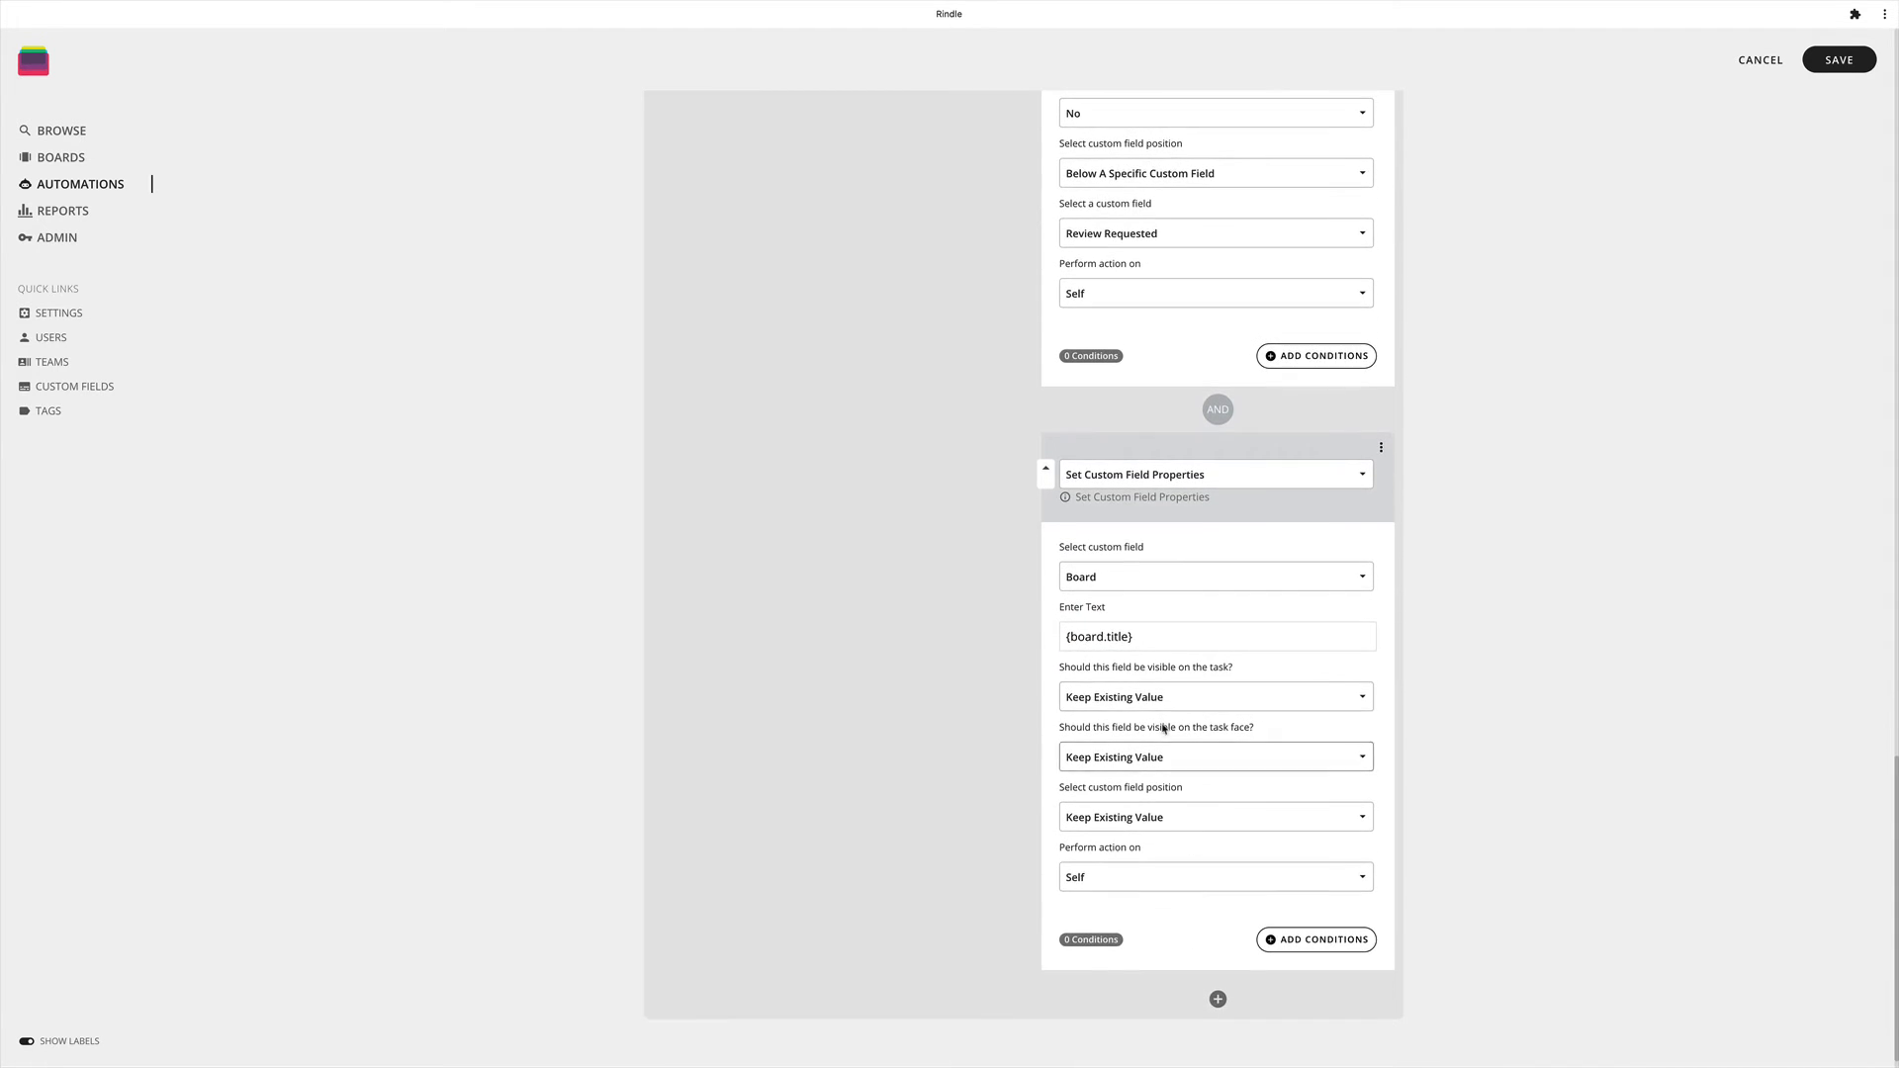
{"action": "left_click", "coordinate": [1128, 695]}
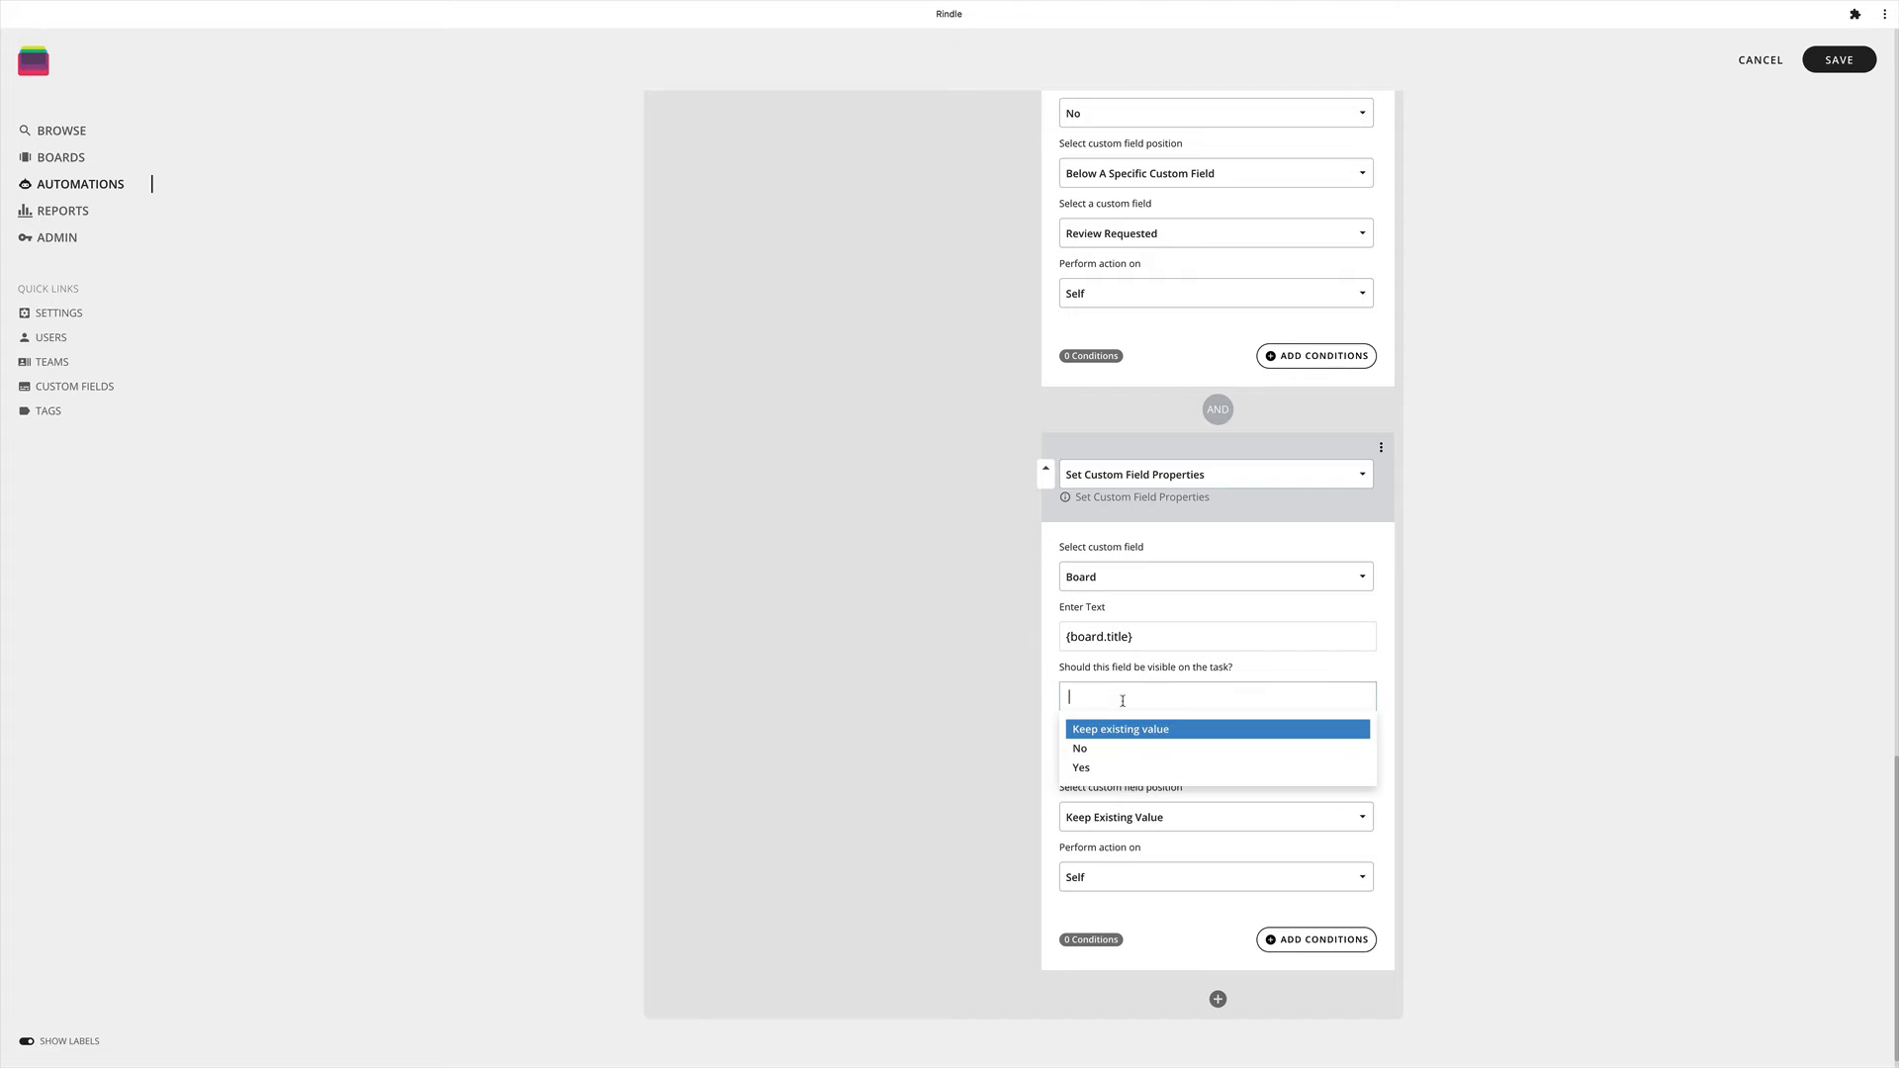
{"action": "left_click", "coordinate": [1081, 749]}
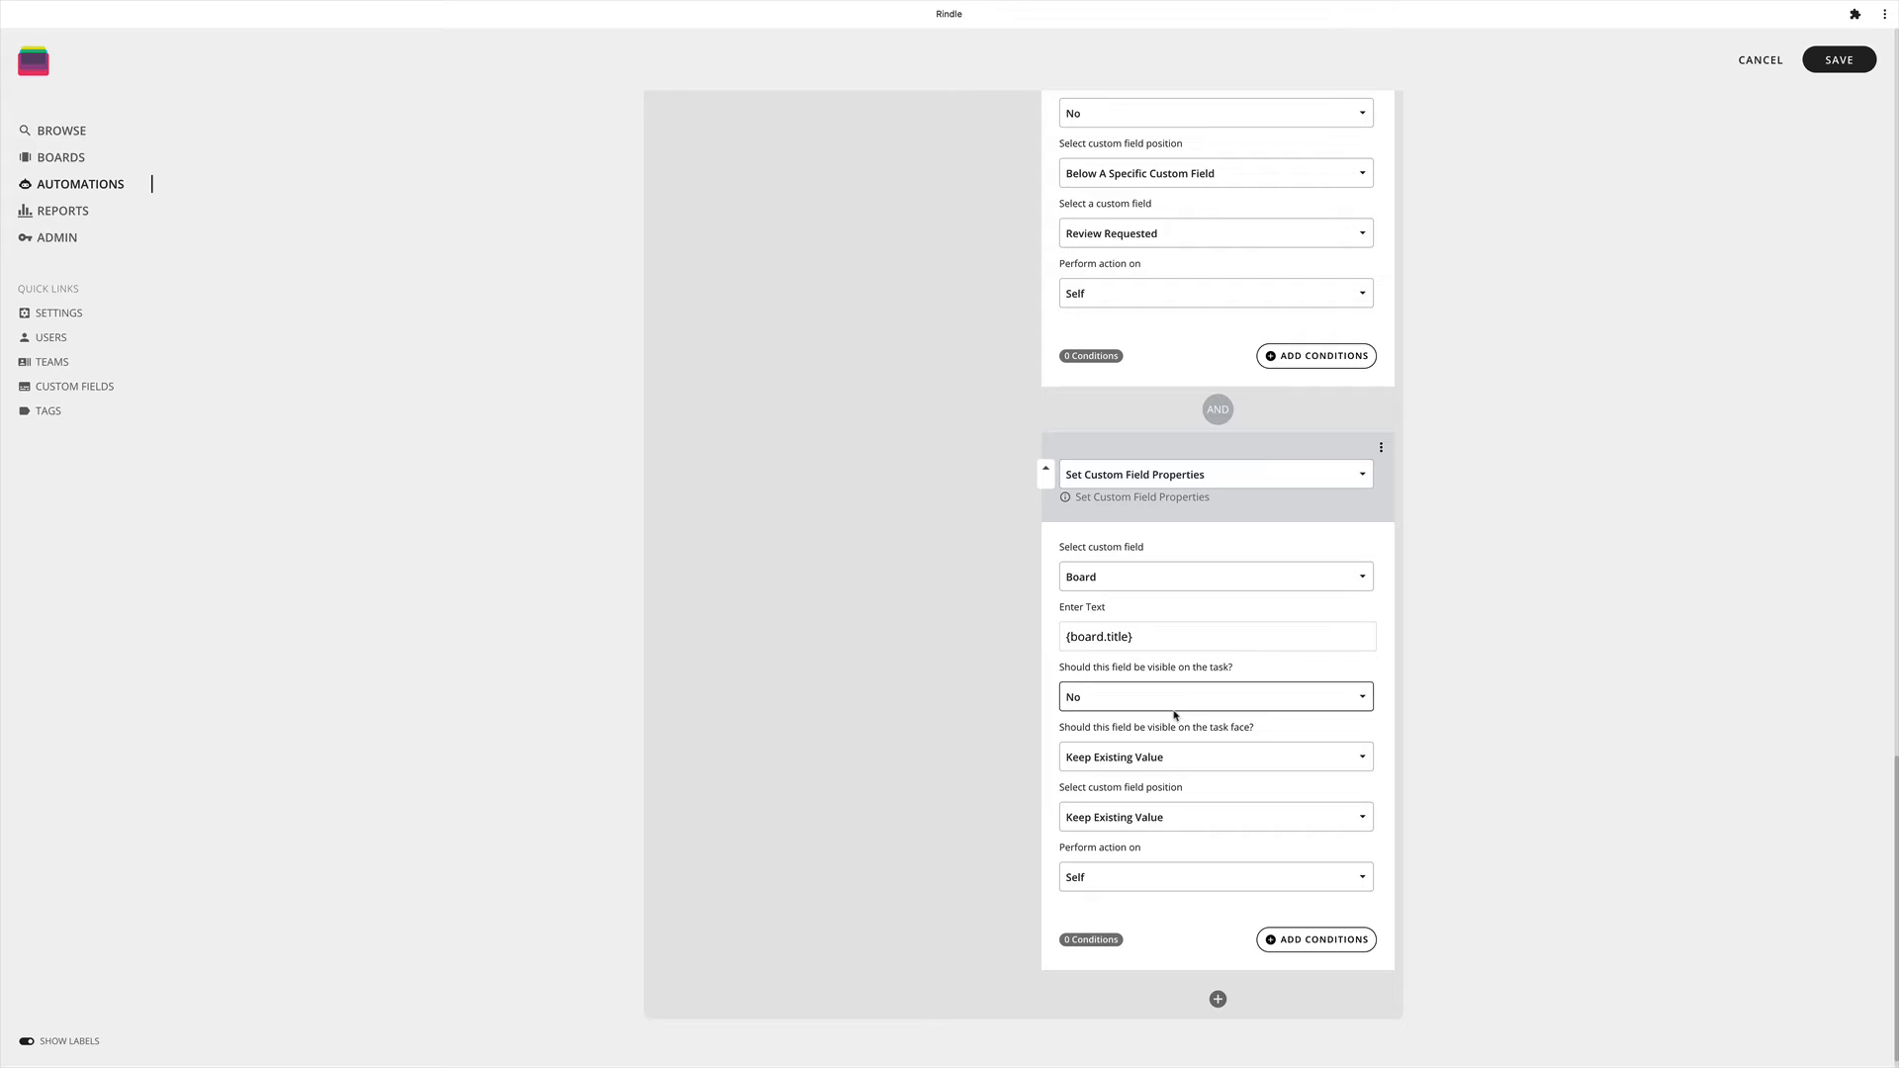
{"action": "left_click", "coordinate": [1121, 763]}
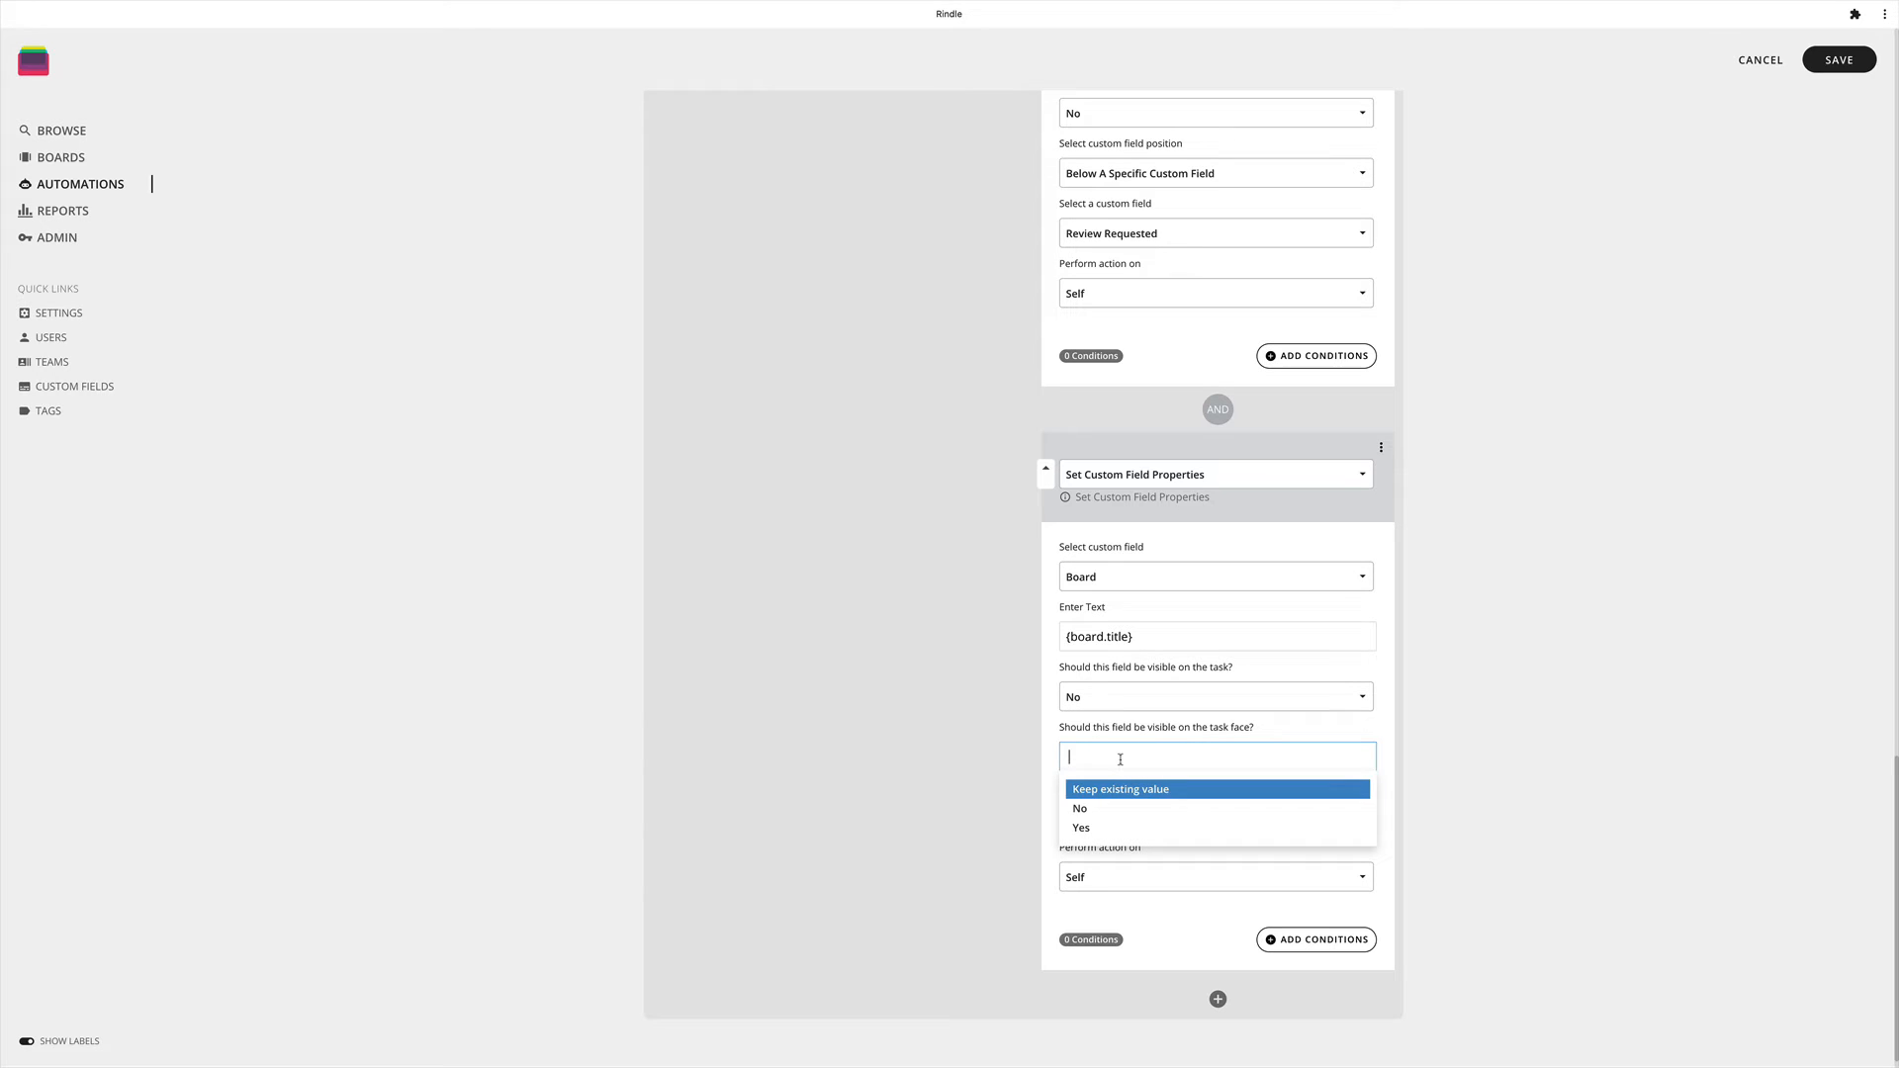
{"action": "left_click", "coordinate": [1104, 828]}
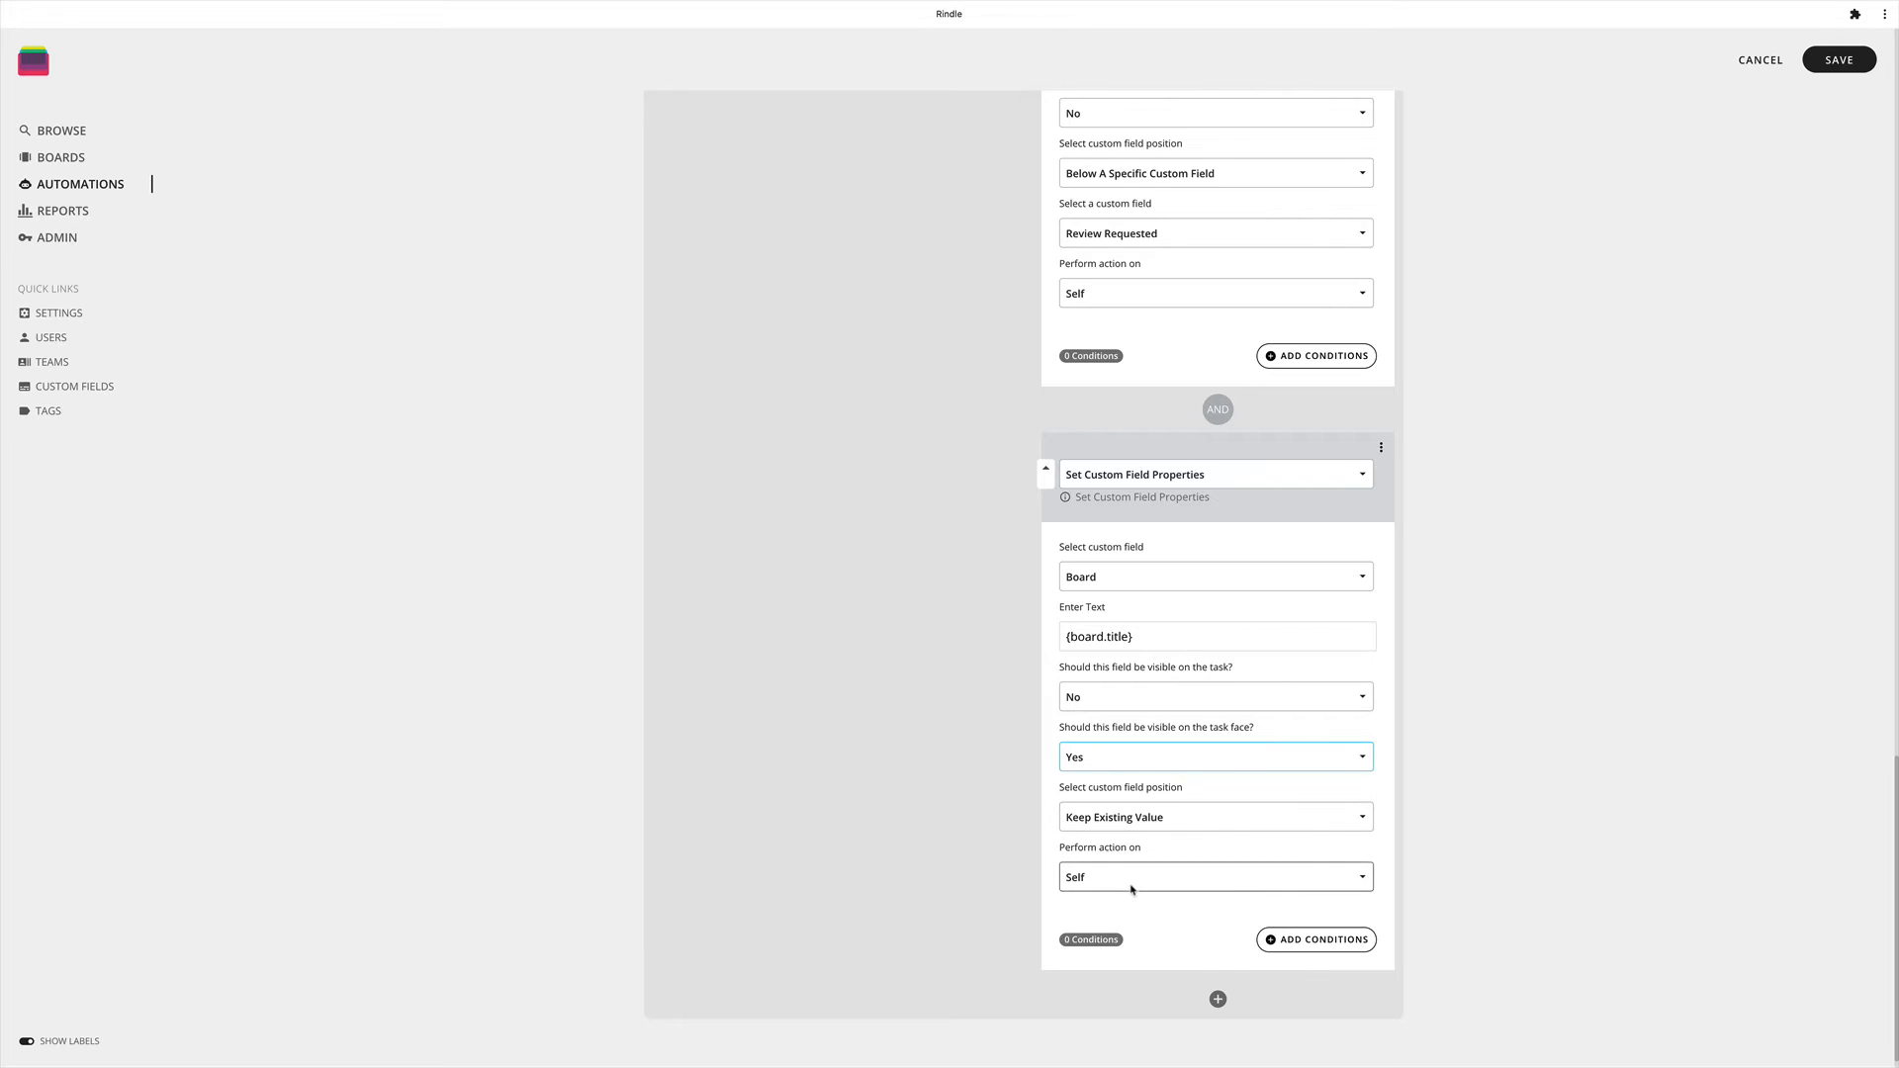
Step: Add an Add Mirror action to the rule after the action that sets the Board field
{"action": "scroll", "coordinate": [1190, 897], "scroll_direction": "down", "scroll_amount": 1}
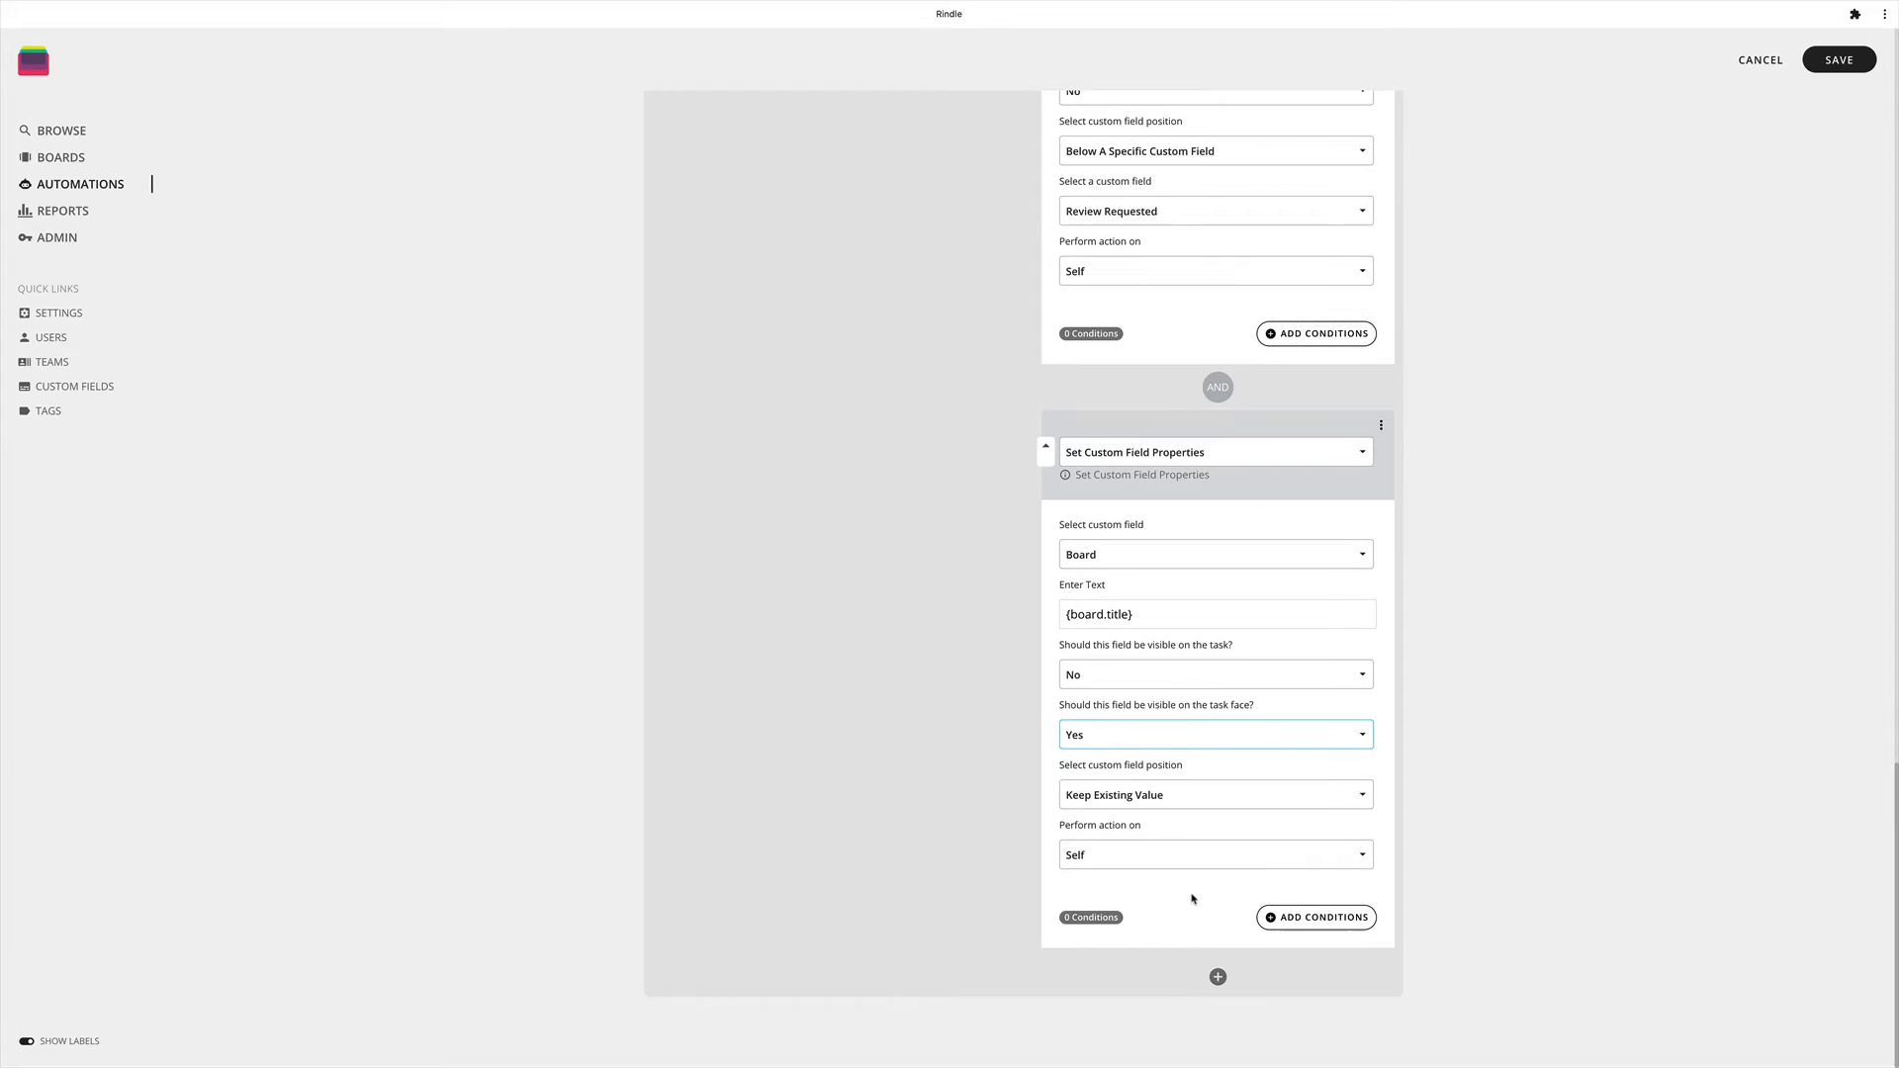
{"action": "left_click", "coordinate": [1216, 978]}
{"action": "scroll", "coordinate": [1181, 944], "scroll_direction": "down", "scroll_amount": 3}
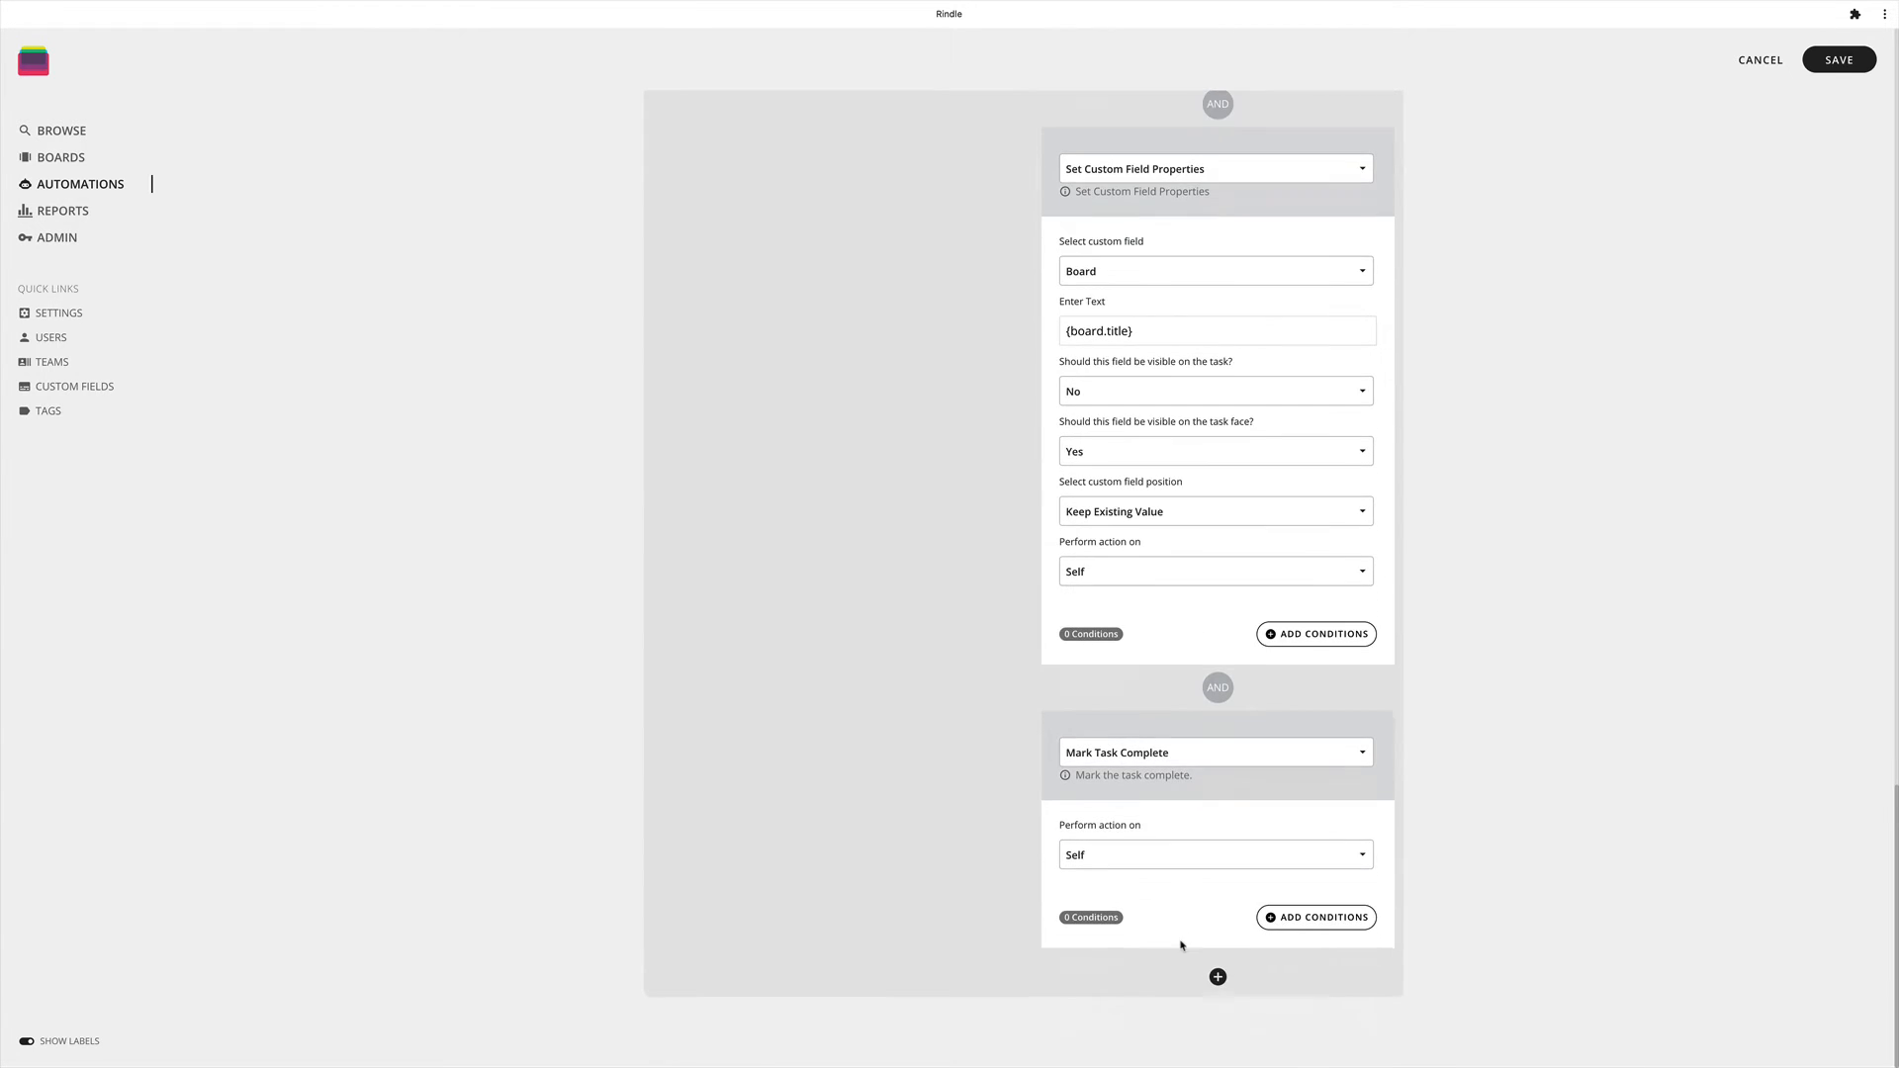
{"action": "left_click", "coordinate": [1129, 752]}
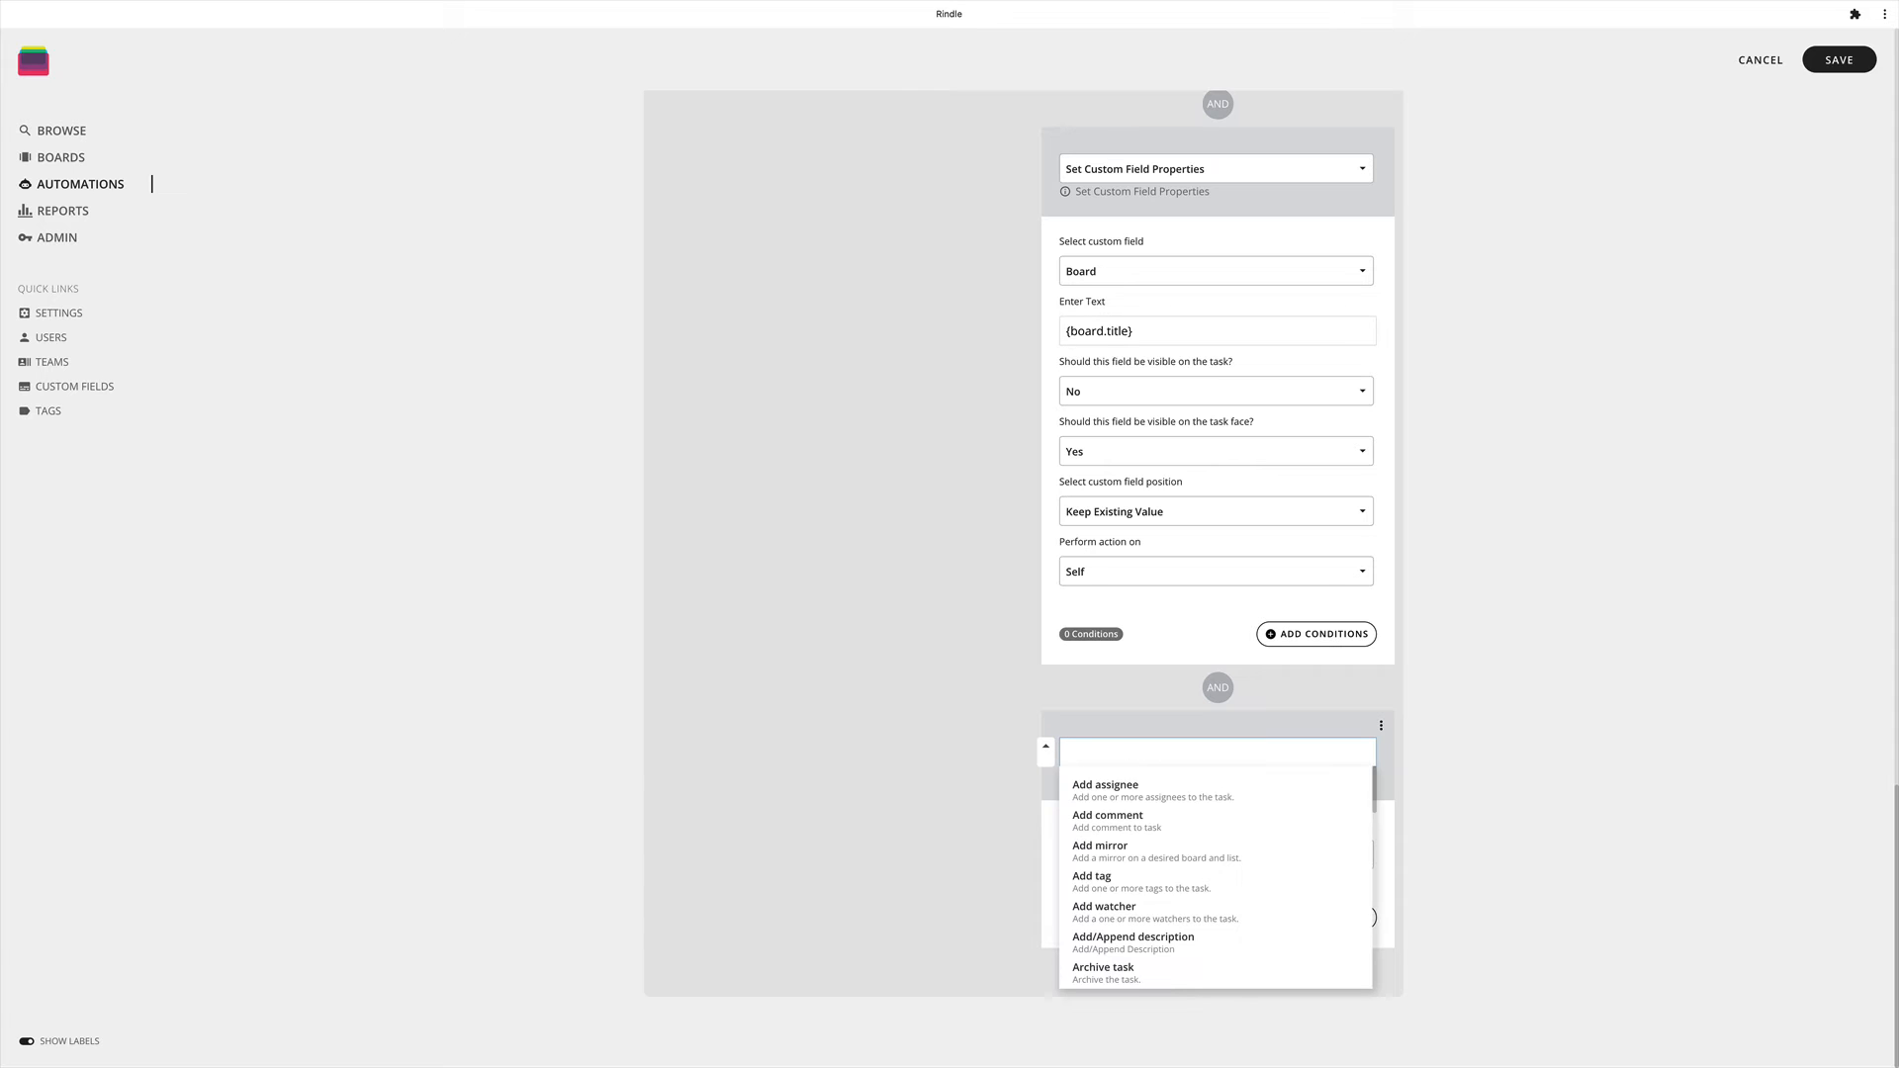
{"action": "type", "text": "add mirror"}
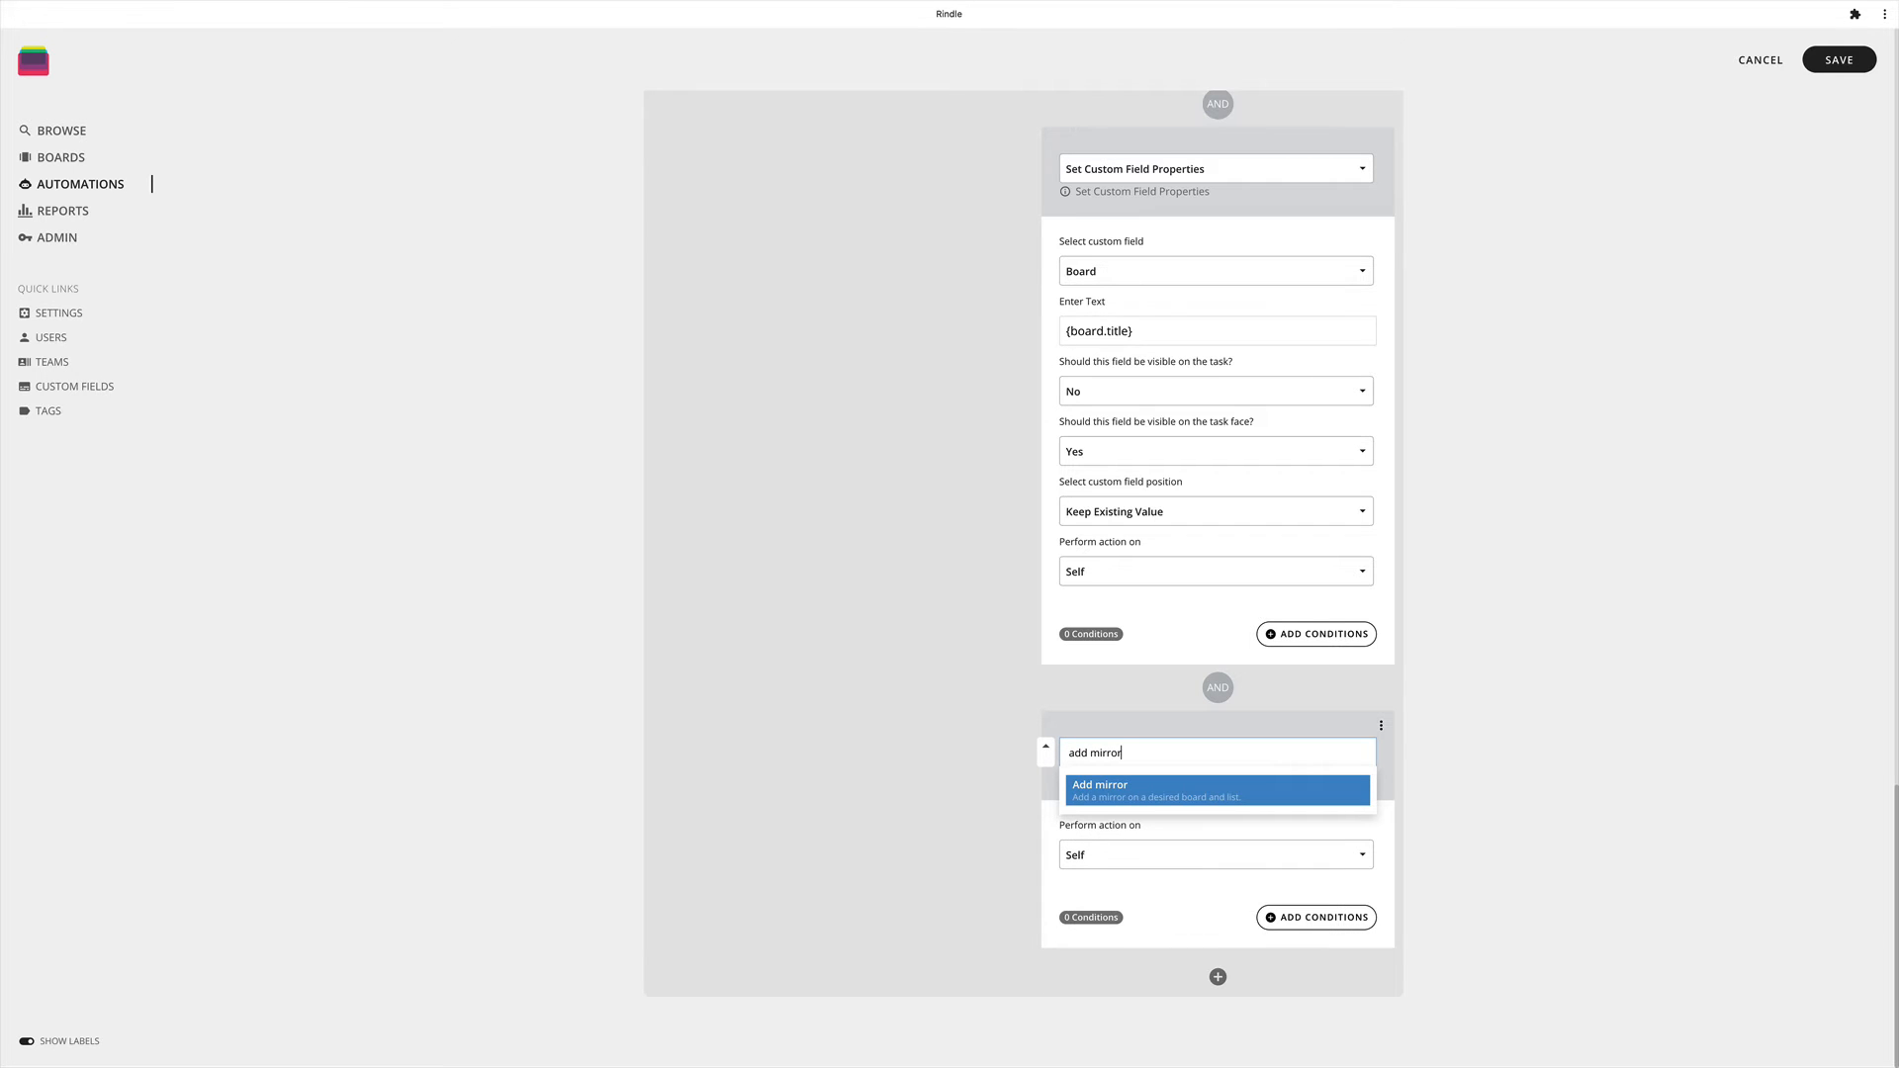
{"action": "left_click", "coordinate": [1128, 792]}
{"action": "scroll", "coordinate": [1139, 825], "scroll_direction": "down", "scroll_amount": 2}
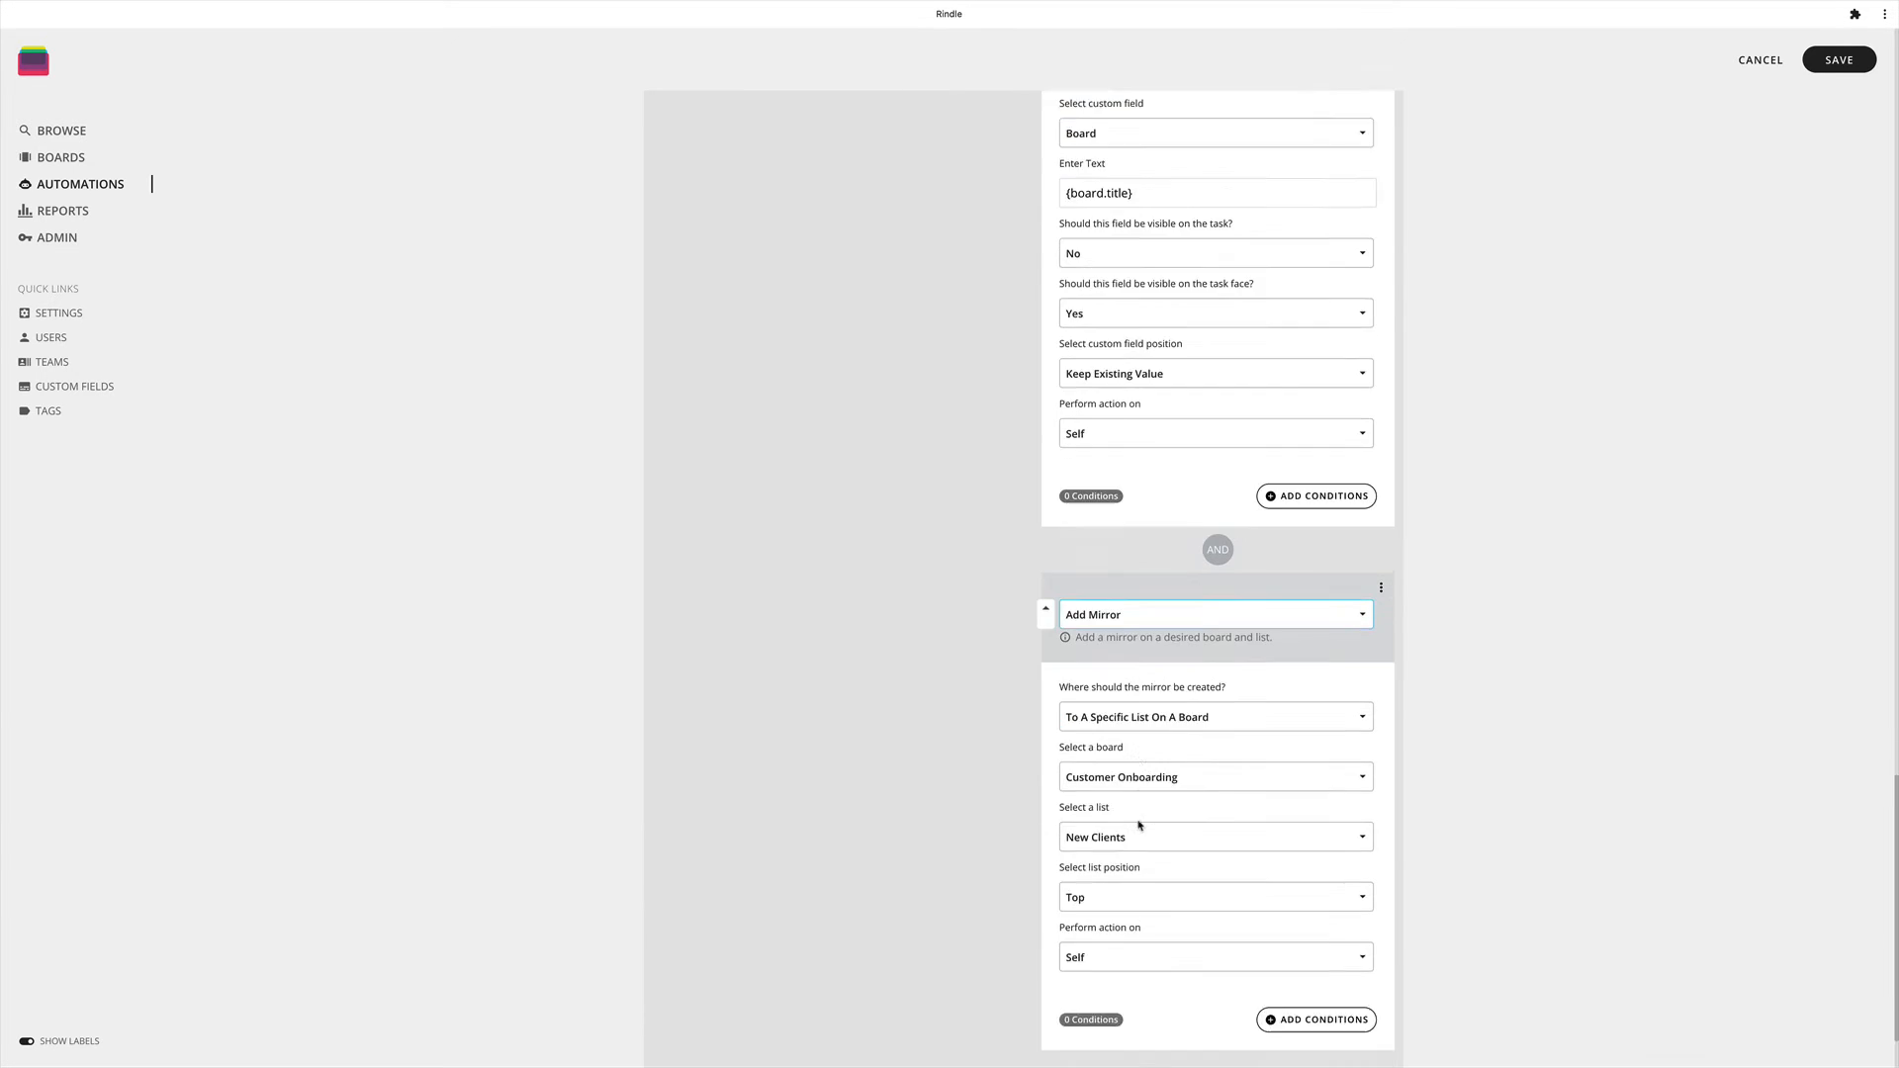
{"action": "scroll", "coordinate": [1138, 825], "scroll_direction": "down", "scroll_amount": 1}
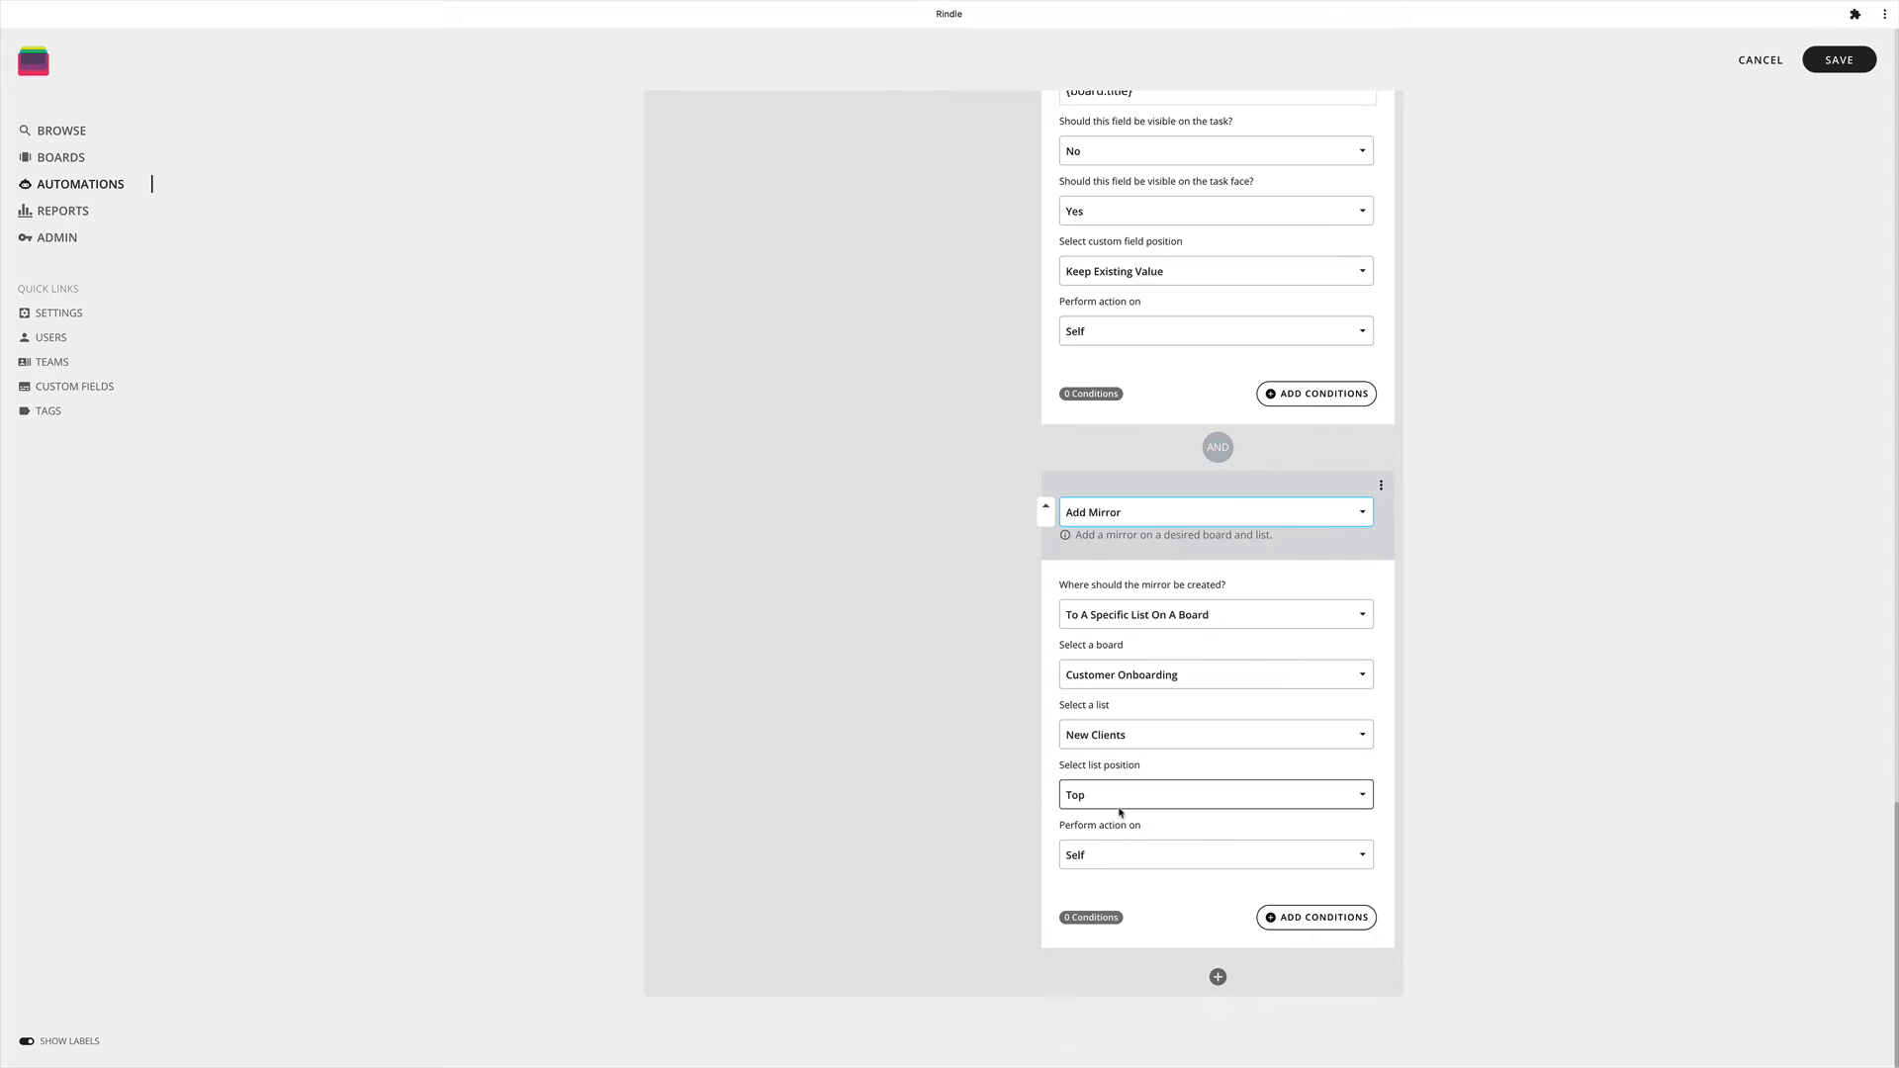
Step: Set the Add Mirror action to create the mirror to a specific list on the Review & Approval board
{"action": "left_click", "coordinate": [1124, 616]}
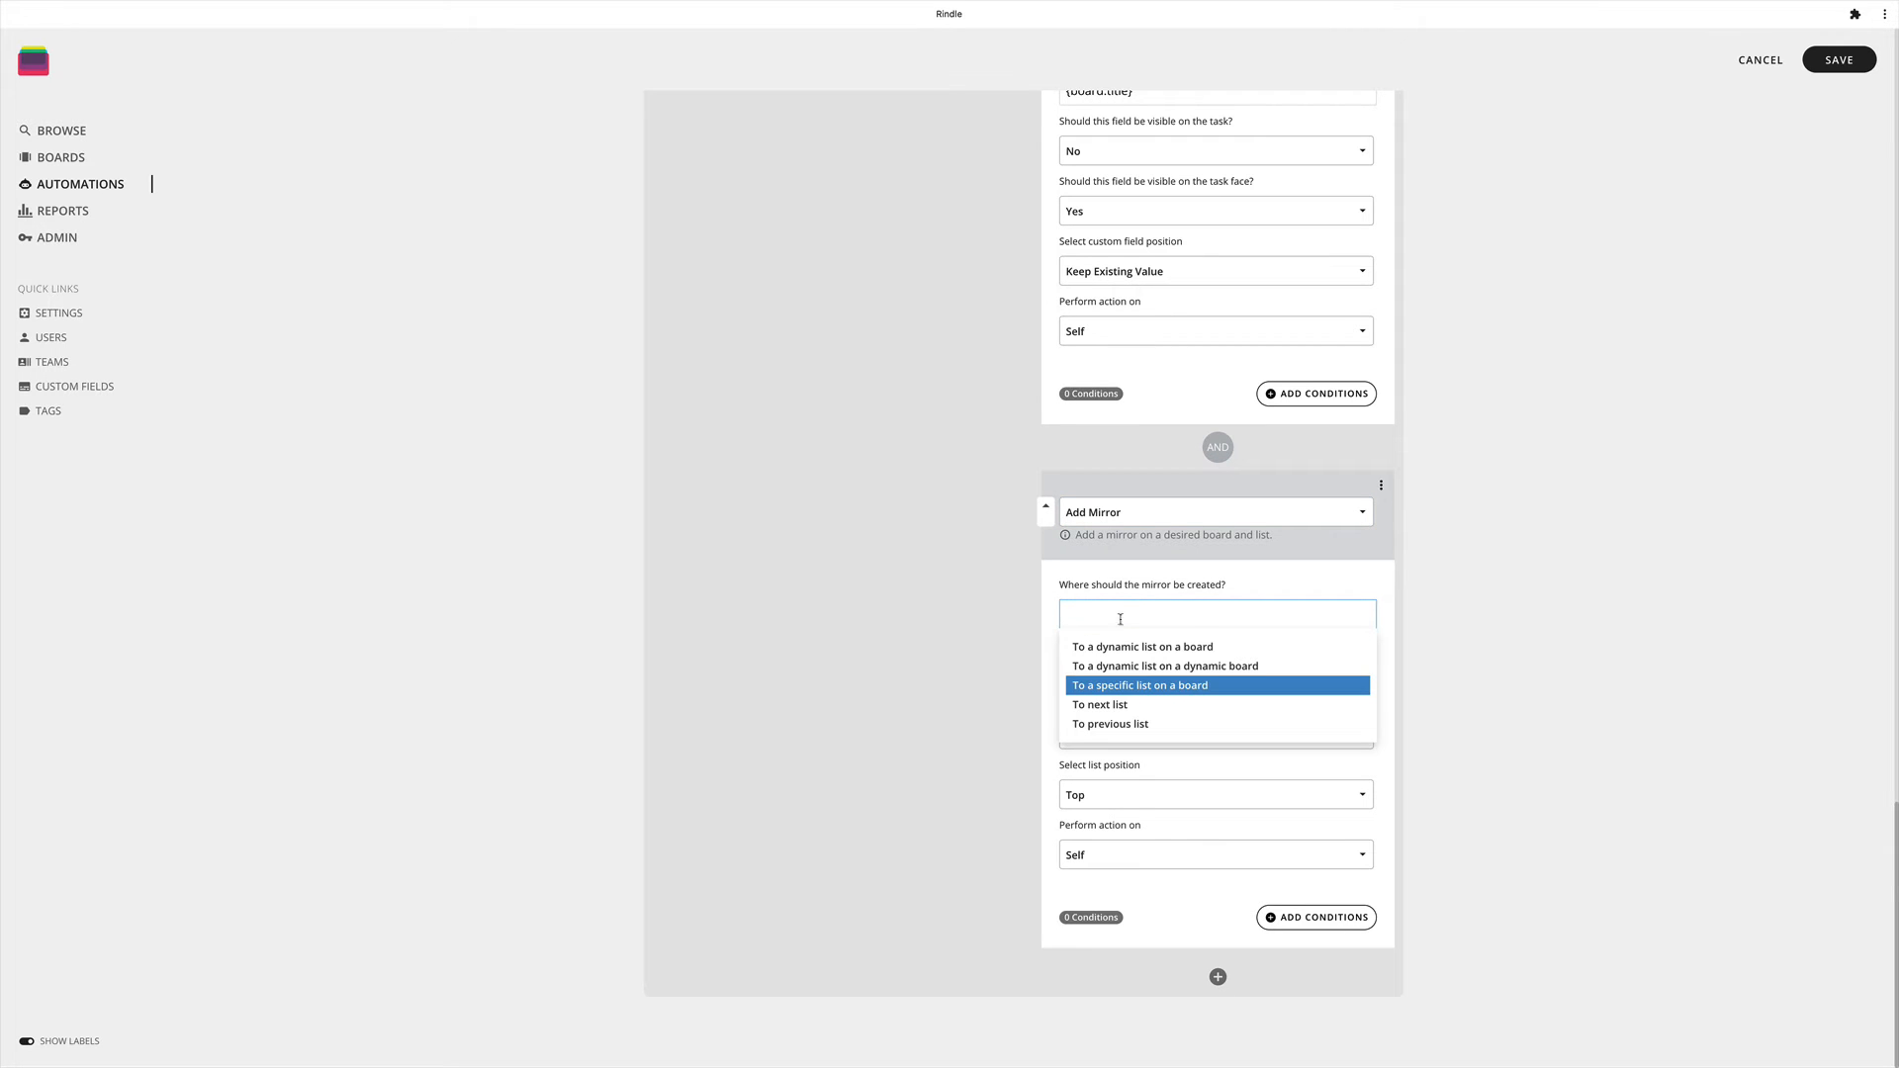
{"action": "left_click", "coordinate": [1191, 691]}
{"action": "left_click", "coordinate": [1134, 678]}
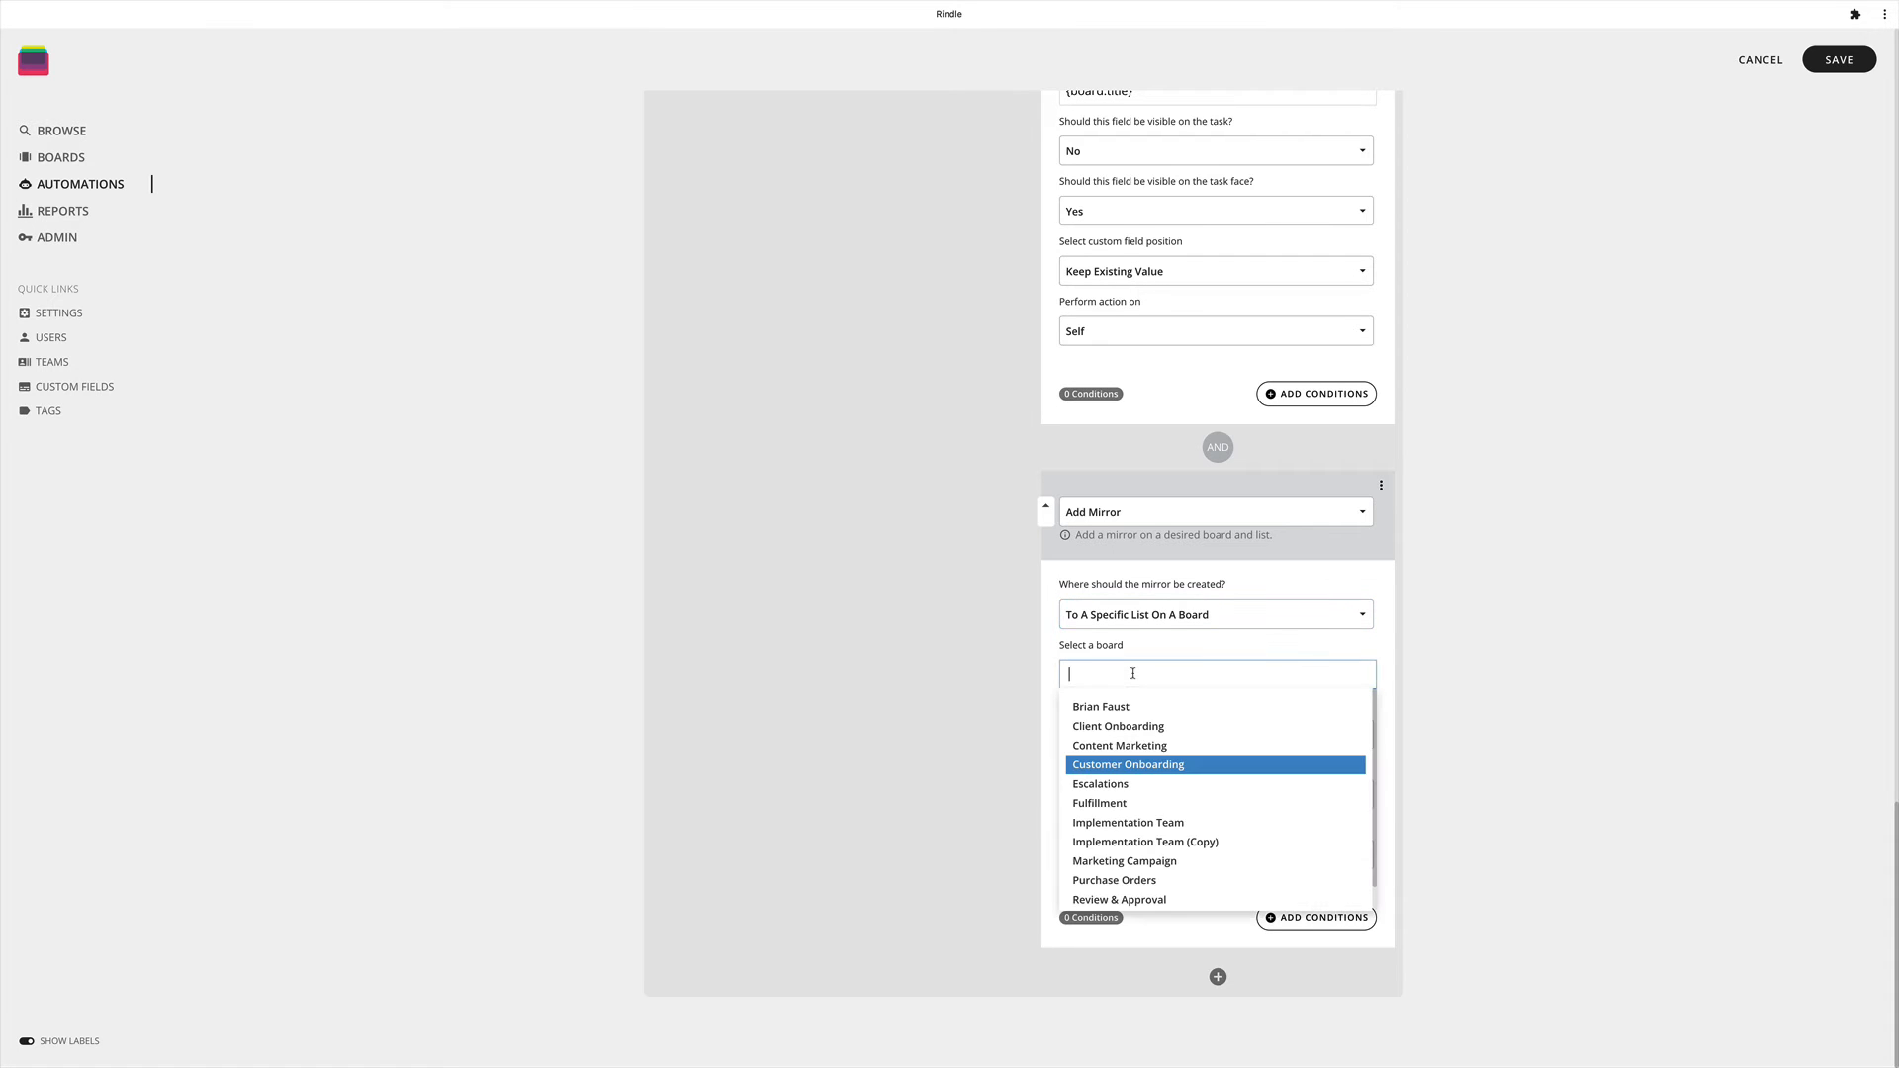
{"action": "type", "text": "review"}
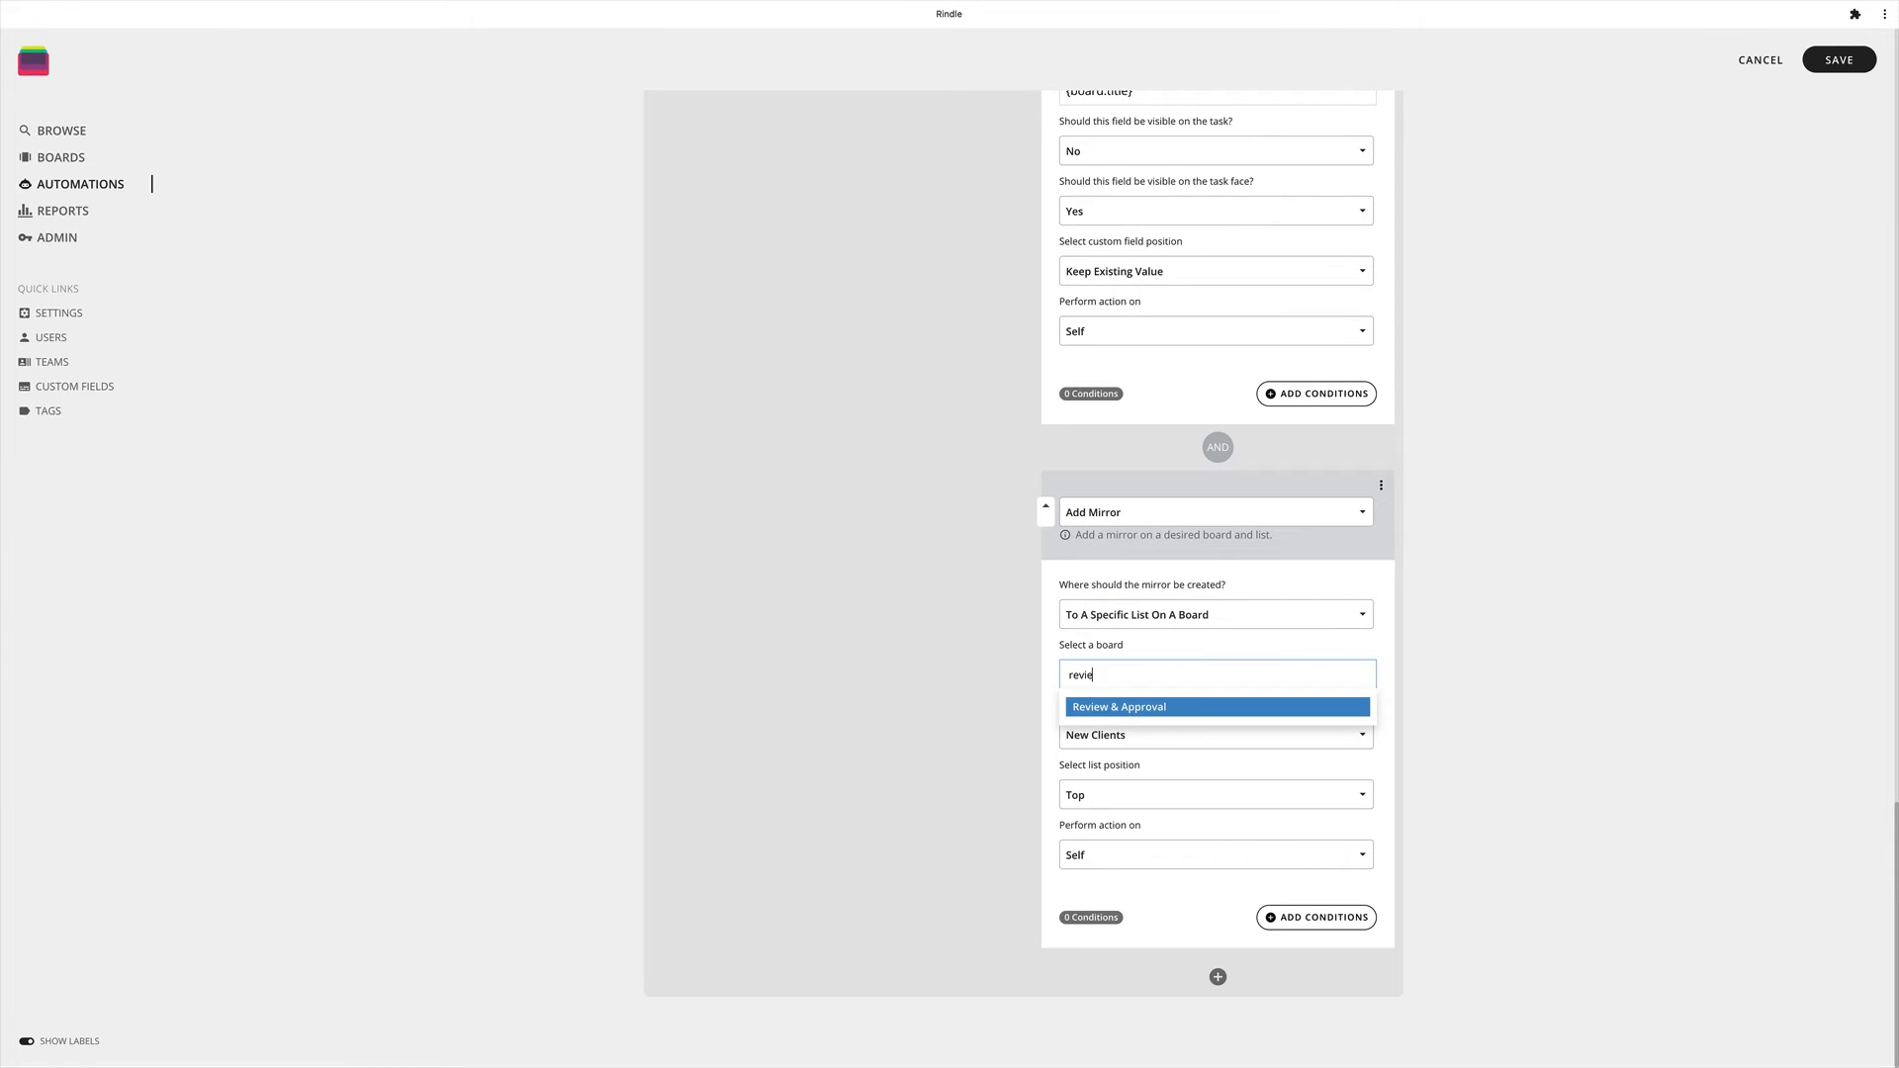
{"action": "left_click", "coordinate": [1129, 708]}
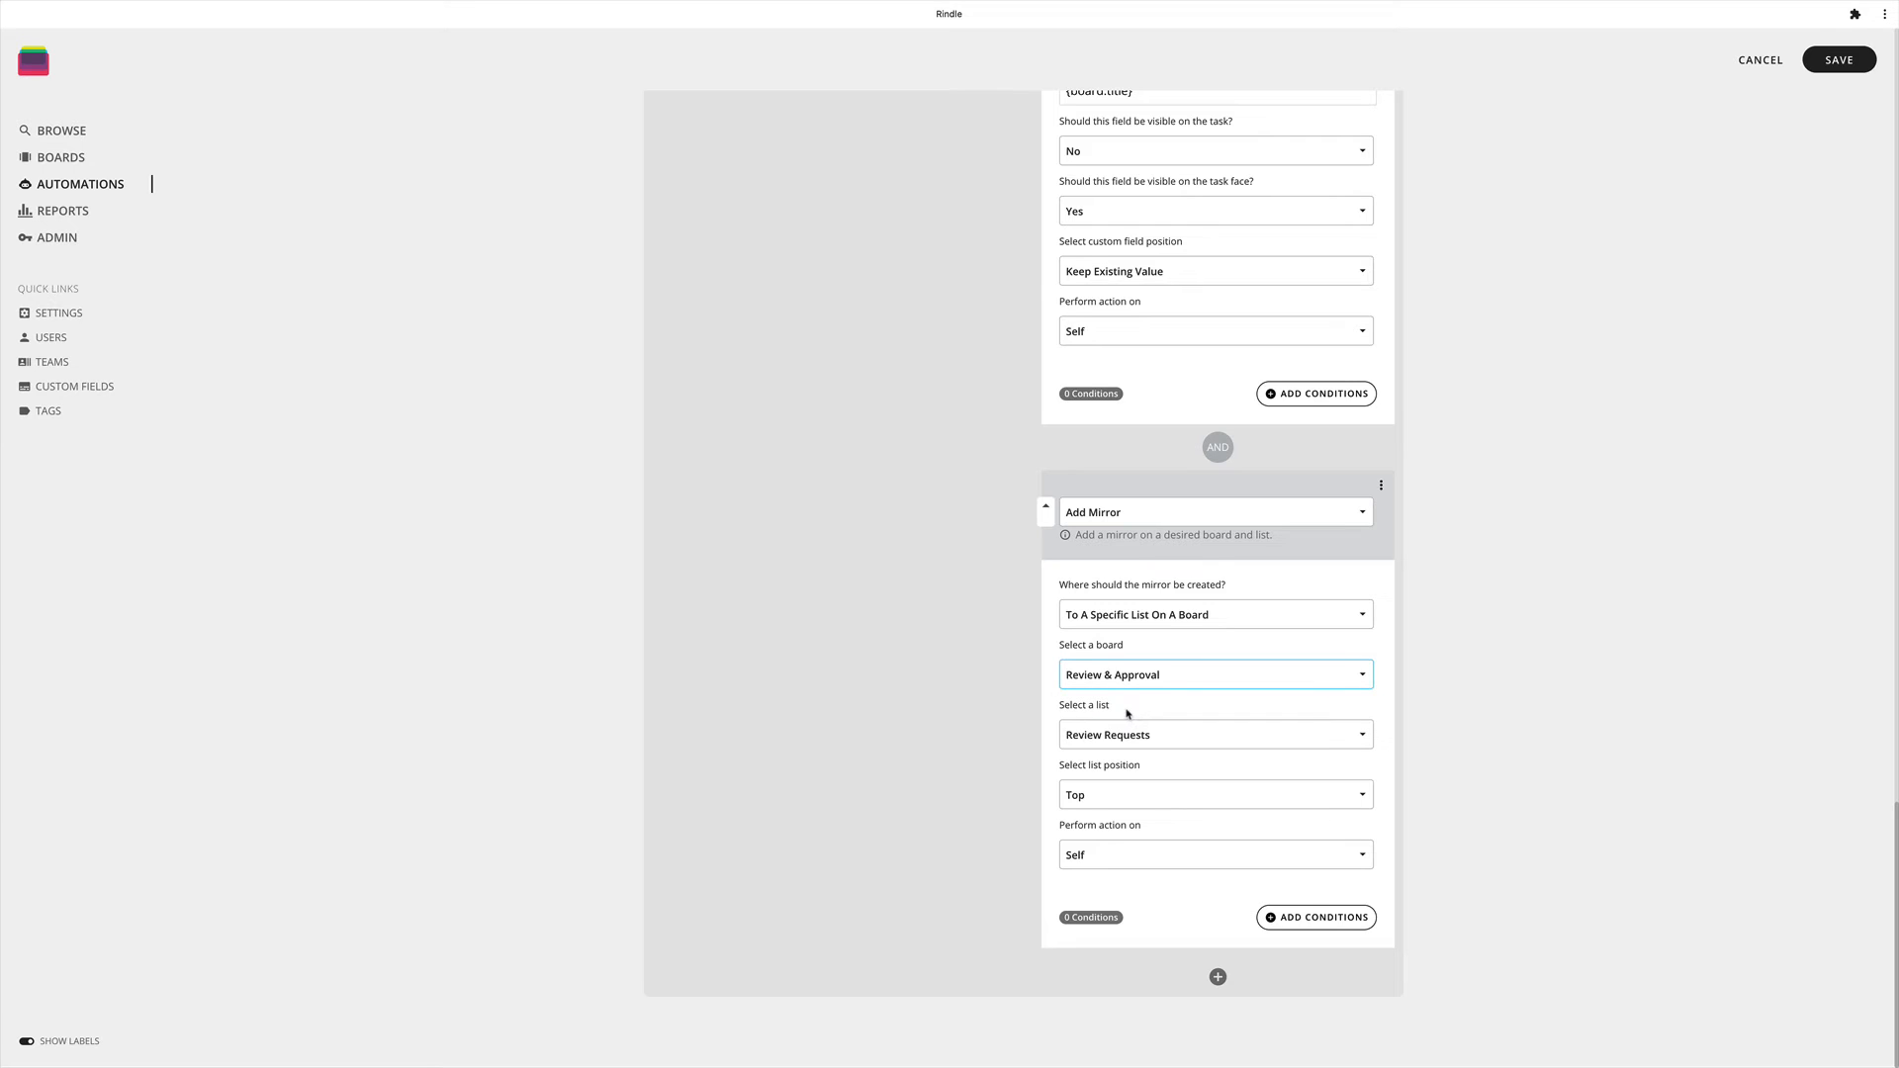
Step: Choose Review Requests as the mirror's list and Bottom as its list position
{"action": "left_click", "coordinate": [1087, 744]}
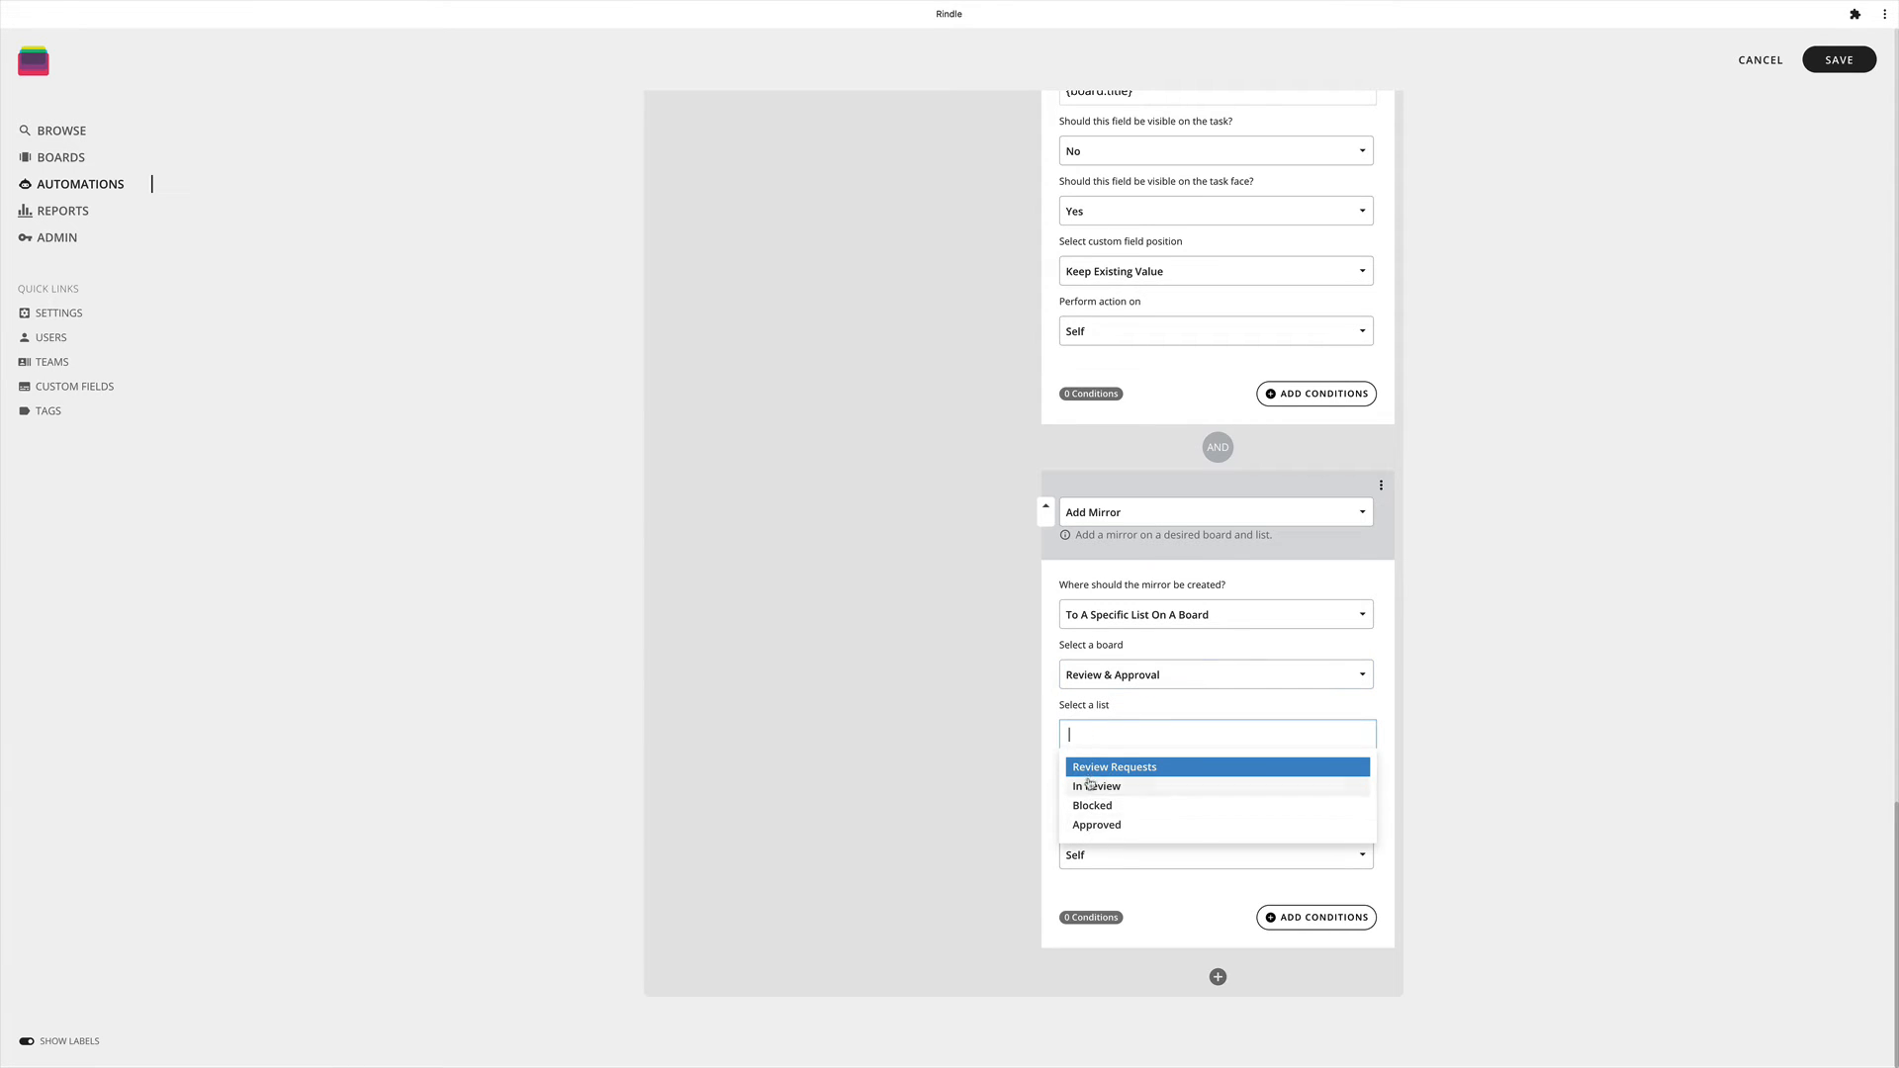
{"action": "left_click", "coordinate": [1109, 770]}
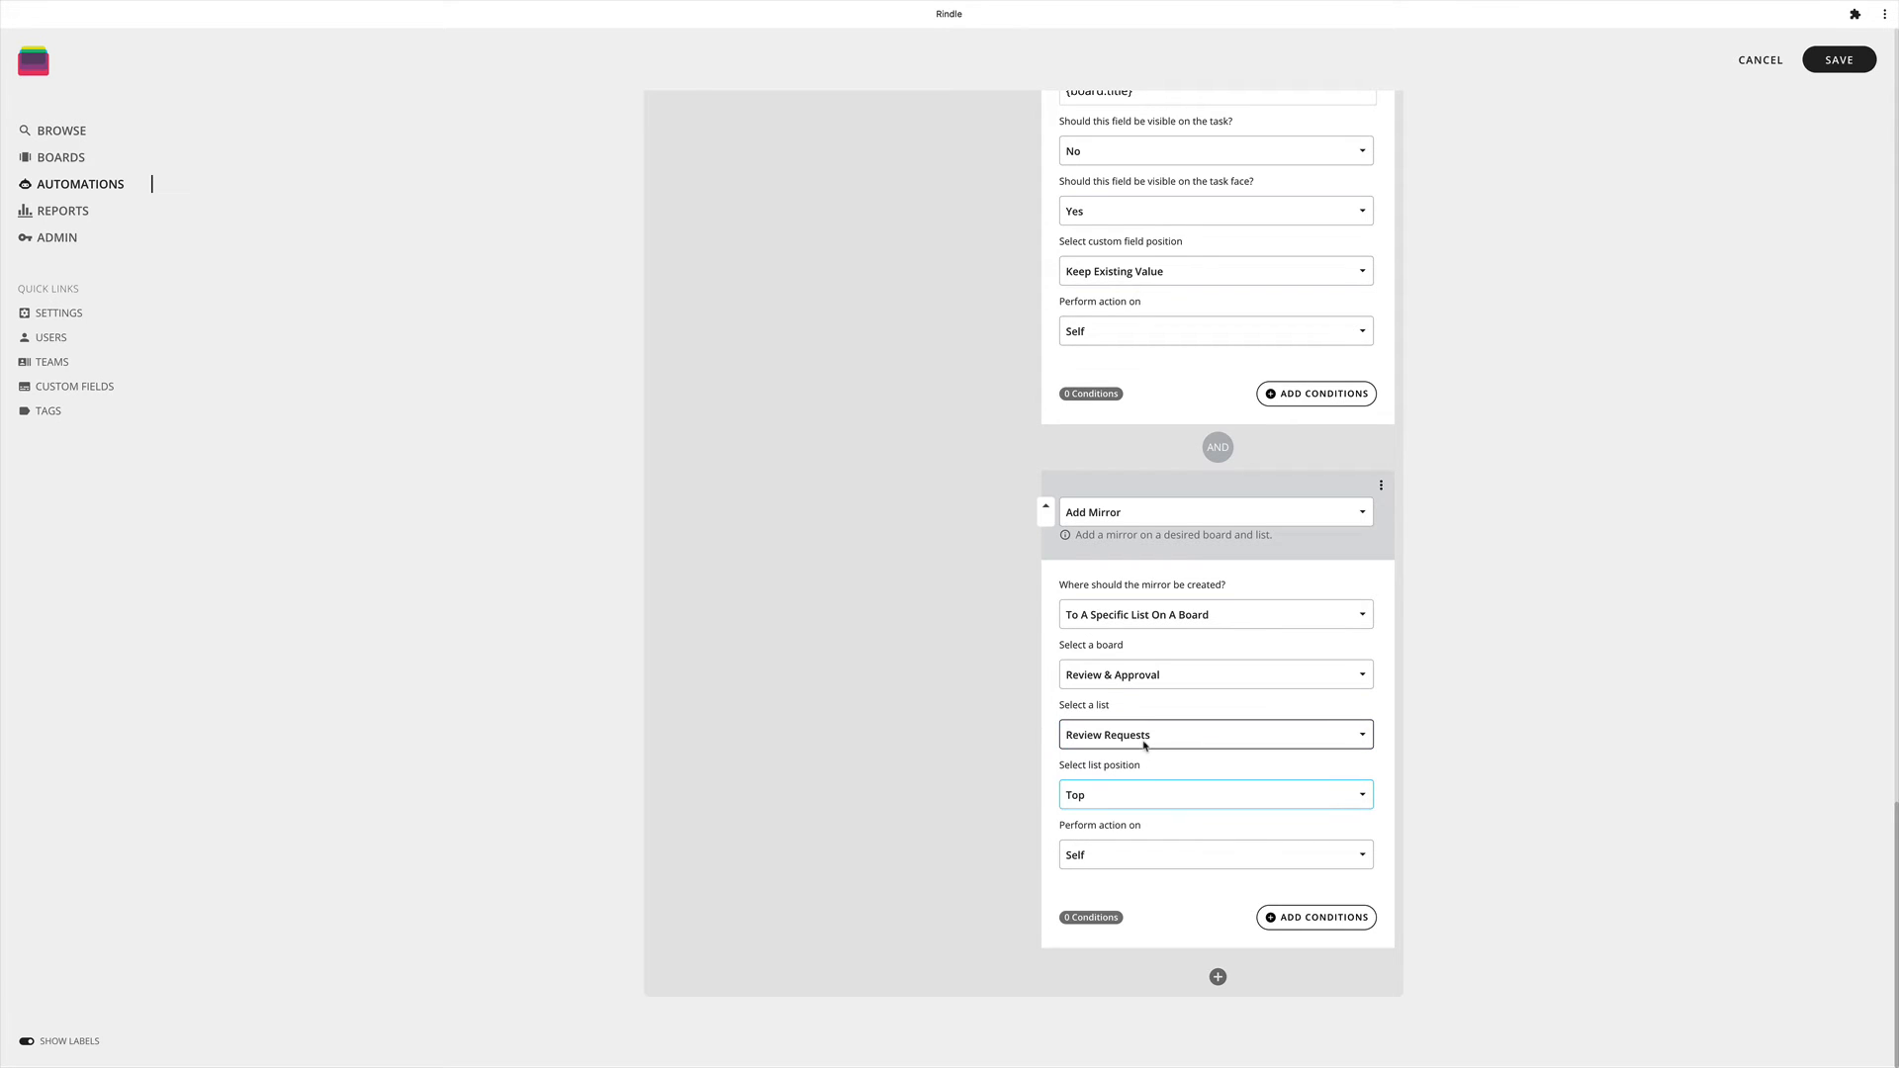
{"action": "left_click", "coordinate": [1087, 794]}
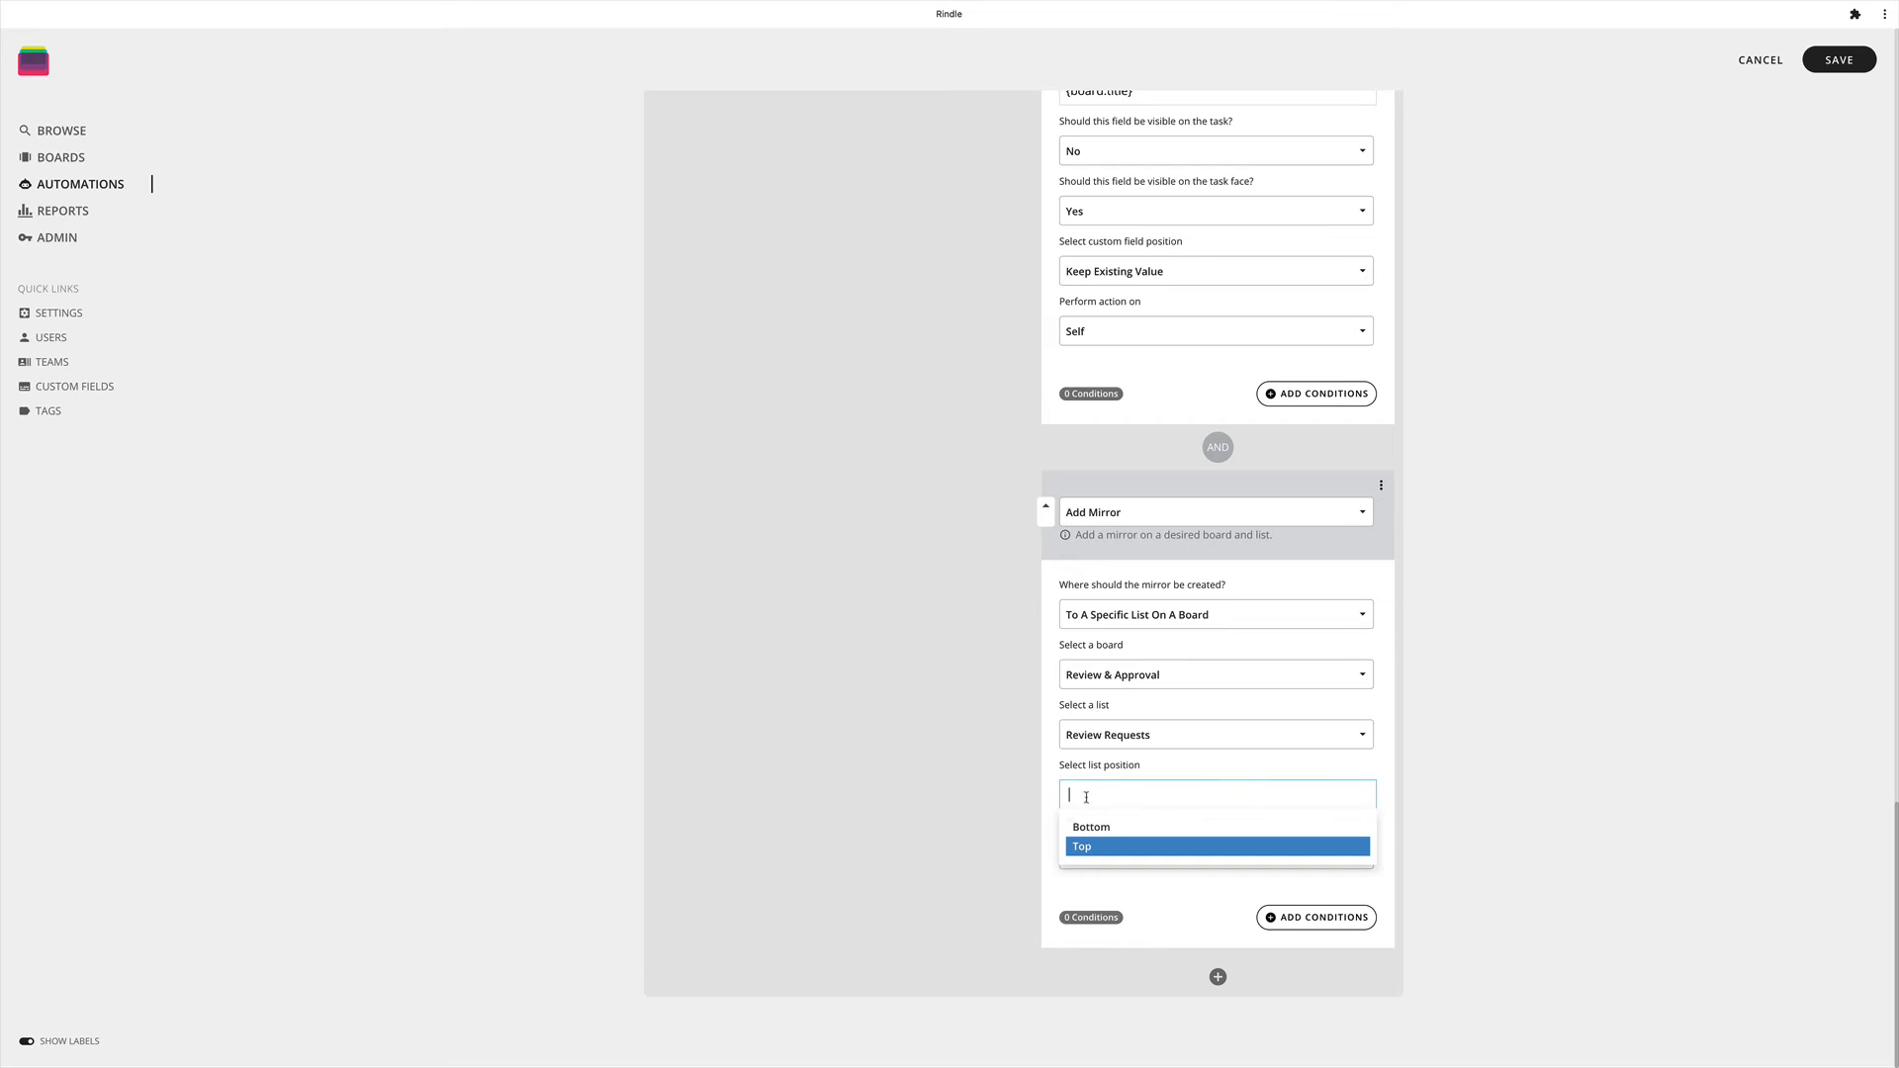
{"action": "left_click", "coordinate": [1088, 829]}
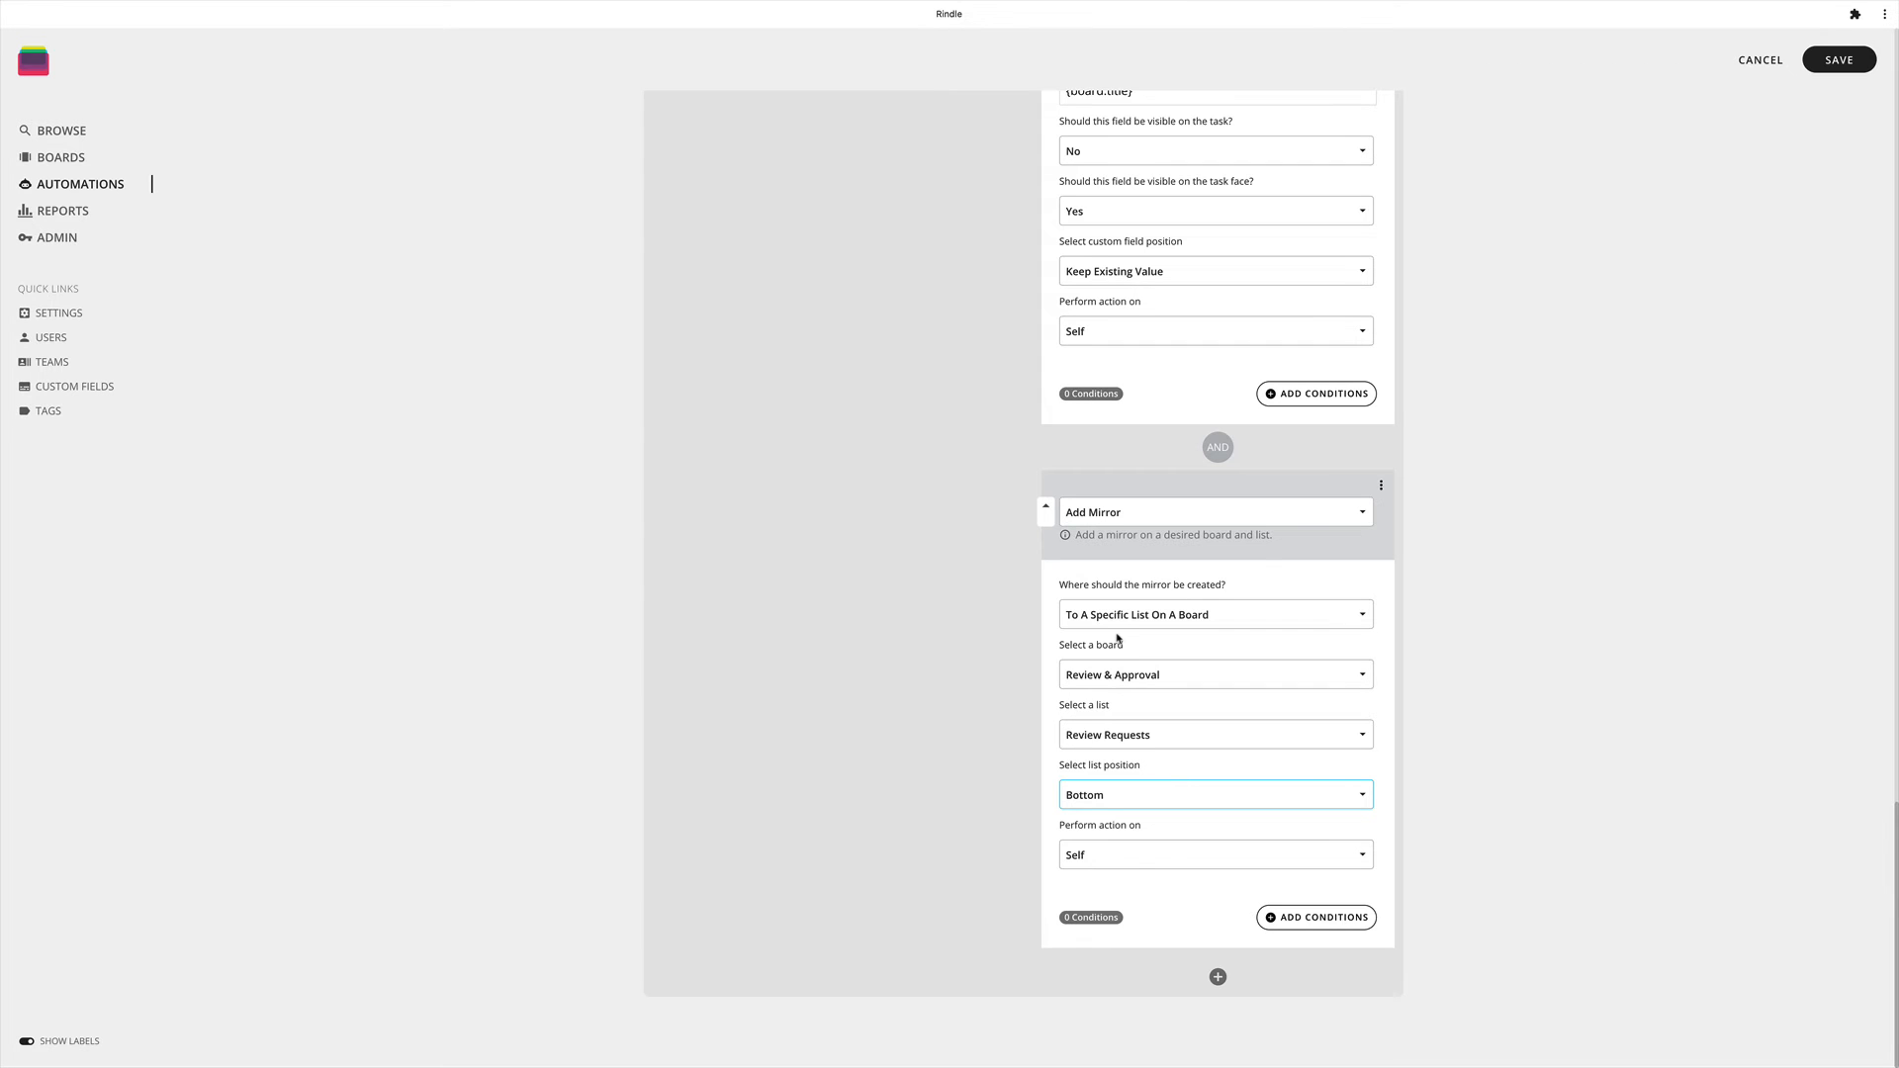
Step: Add a condition to the Add Mirror action requiring the task Type to be Parent Task
{"action": "left_click", "coordinate": [1306, 924]}
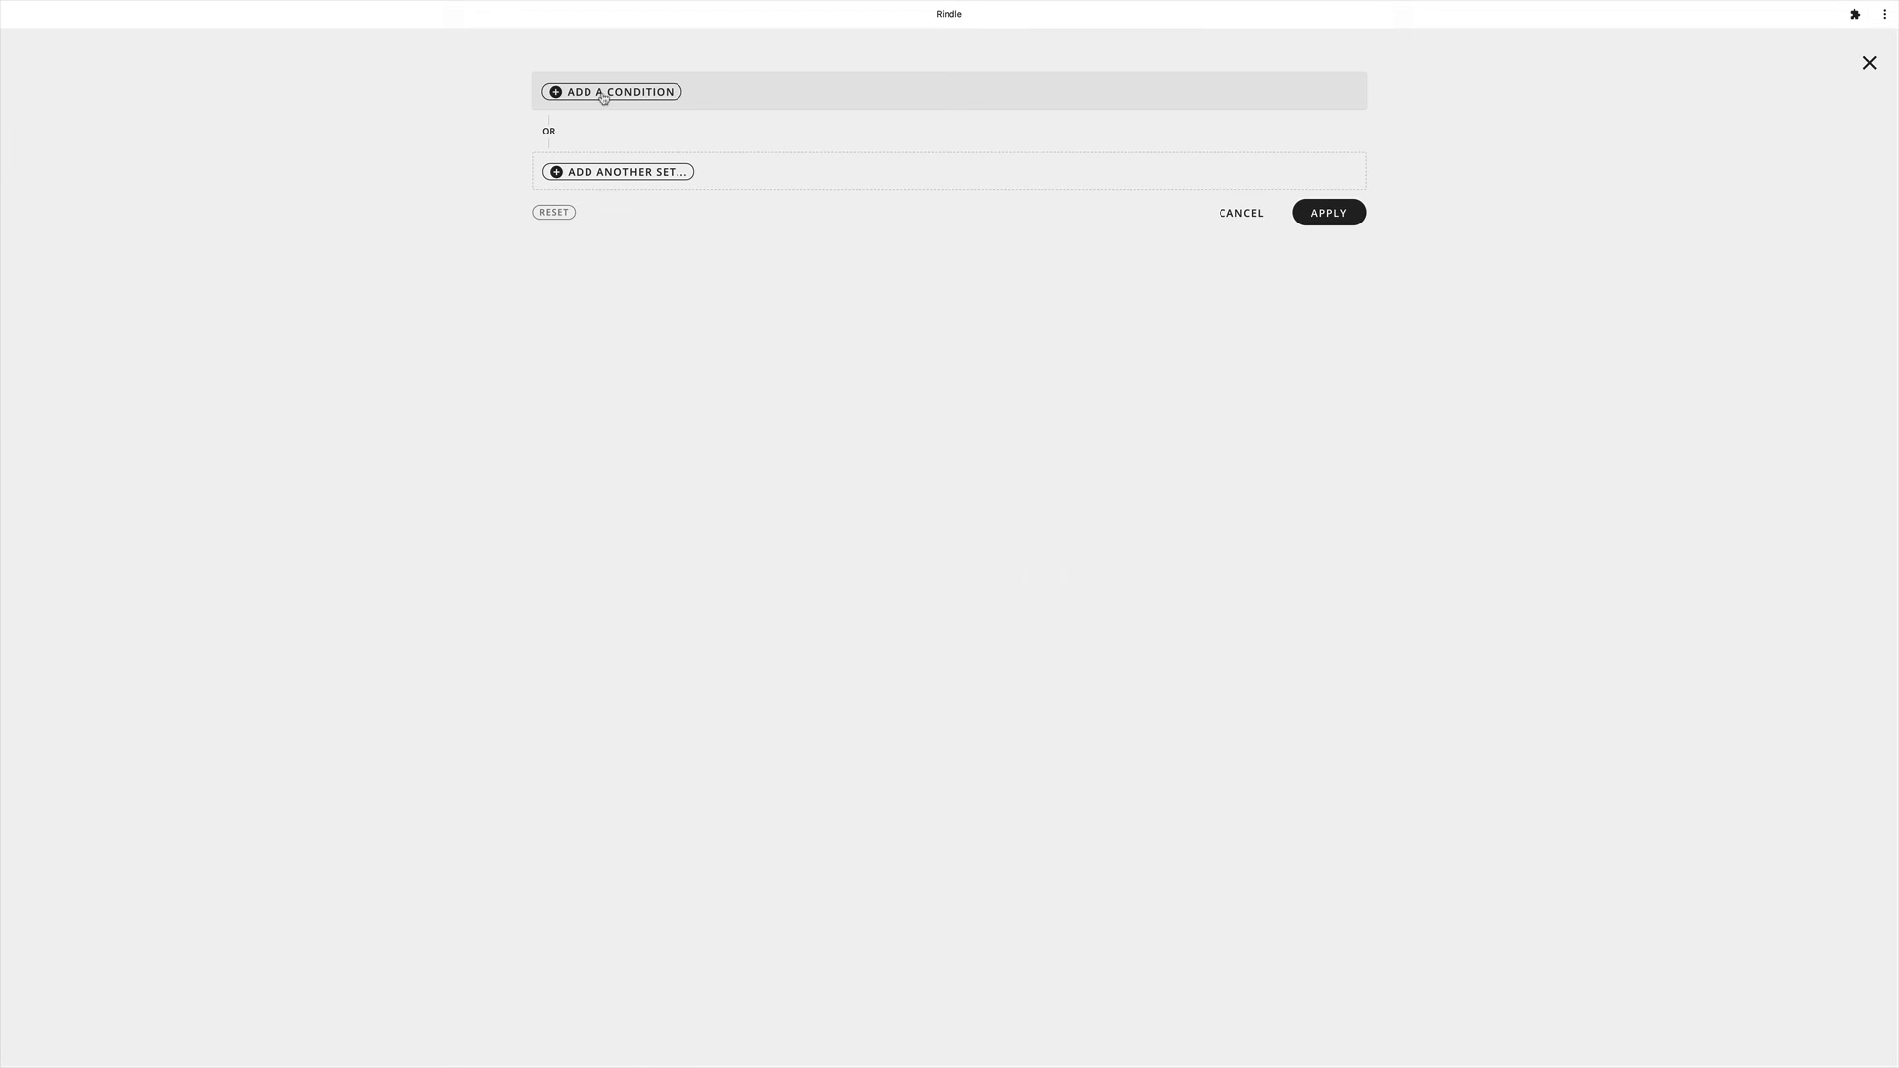
{"action": "left_click", "coordinate": [604, 92]}
{"action": "left_click", "coordinate": [605, 97]}
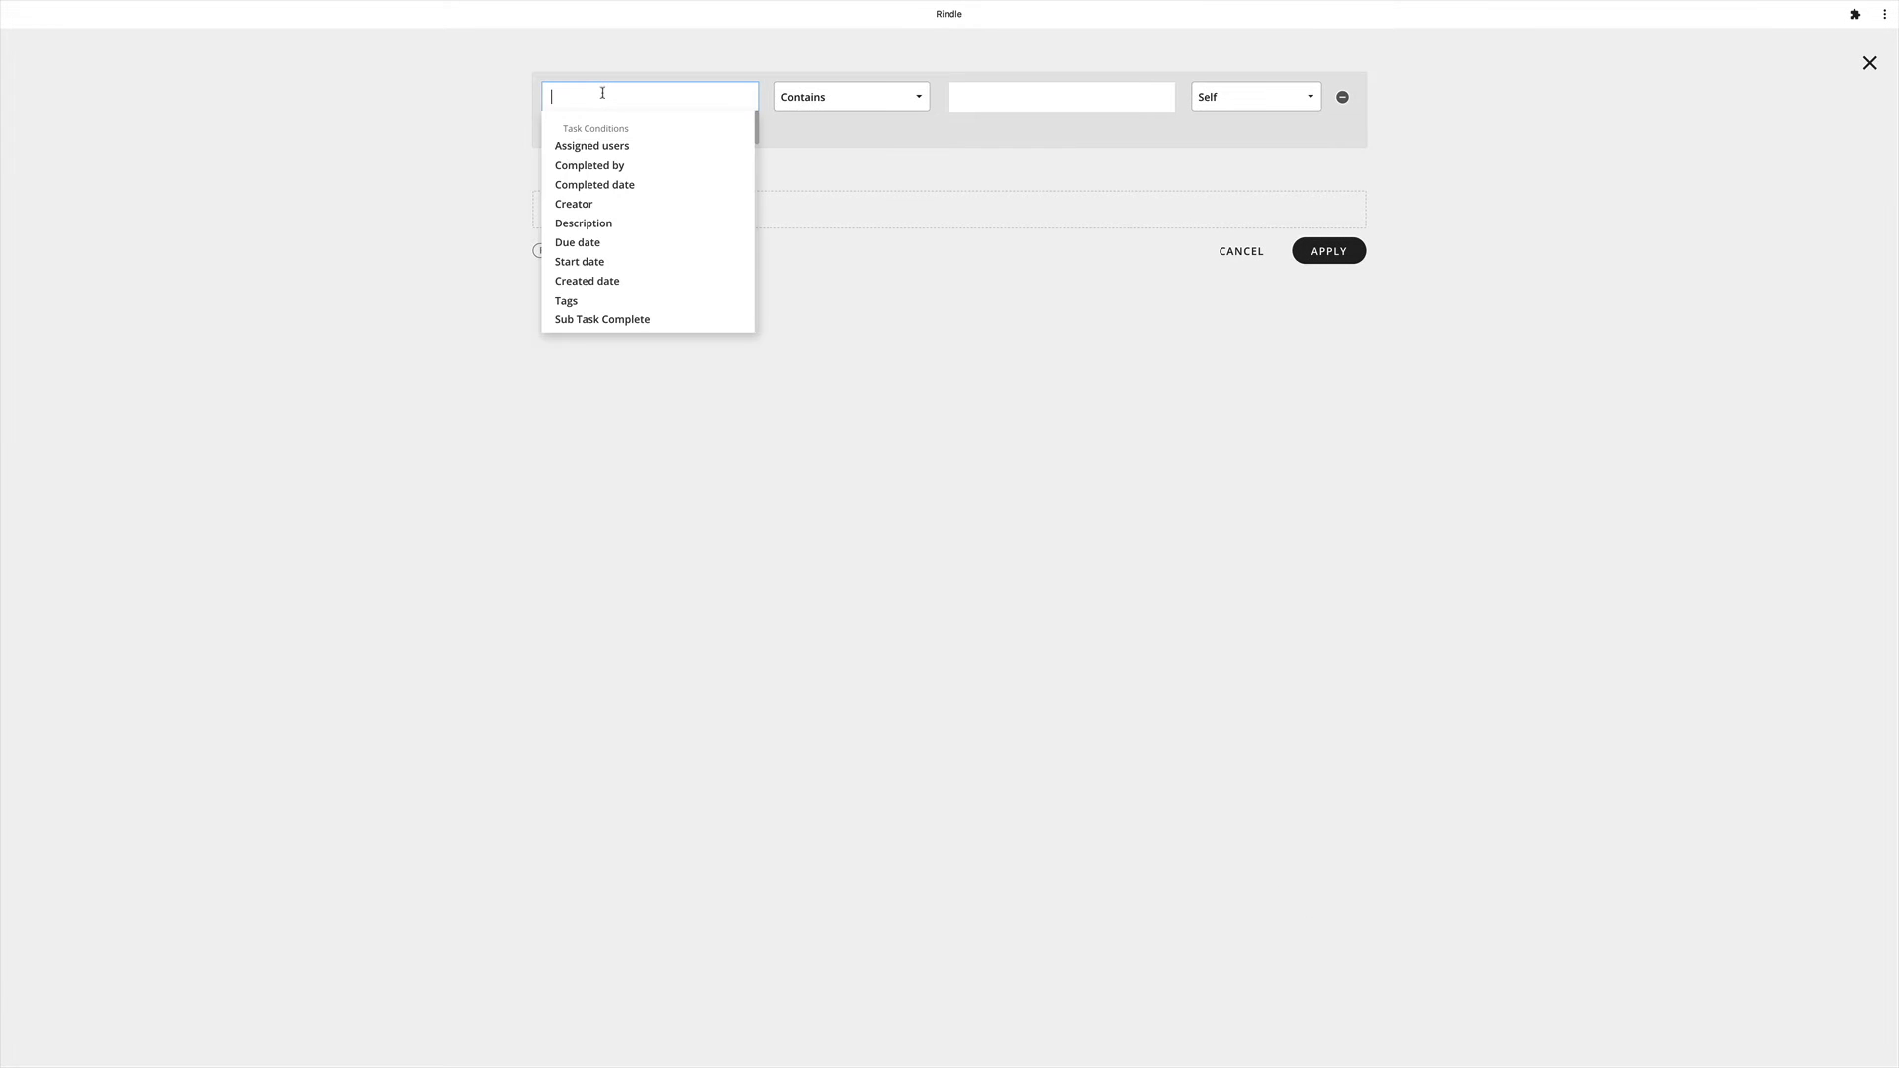
{"action": "type", "text": "type"}
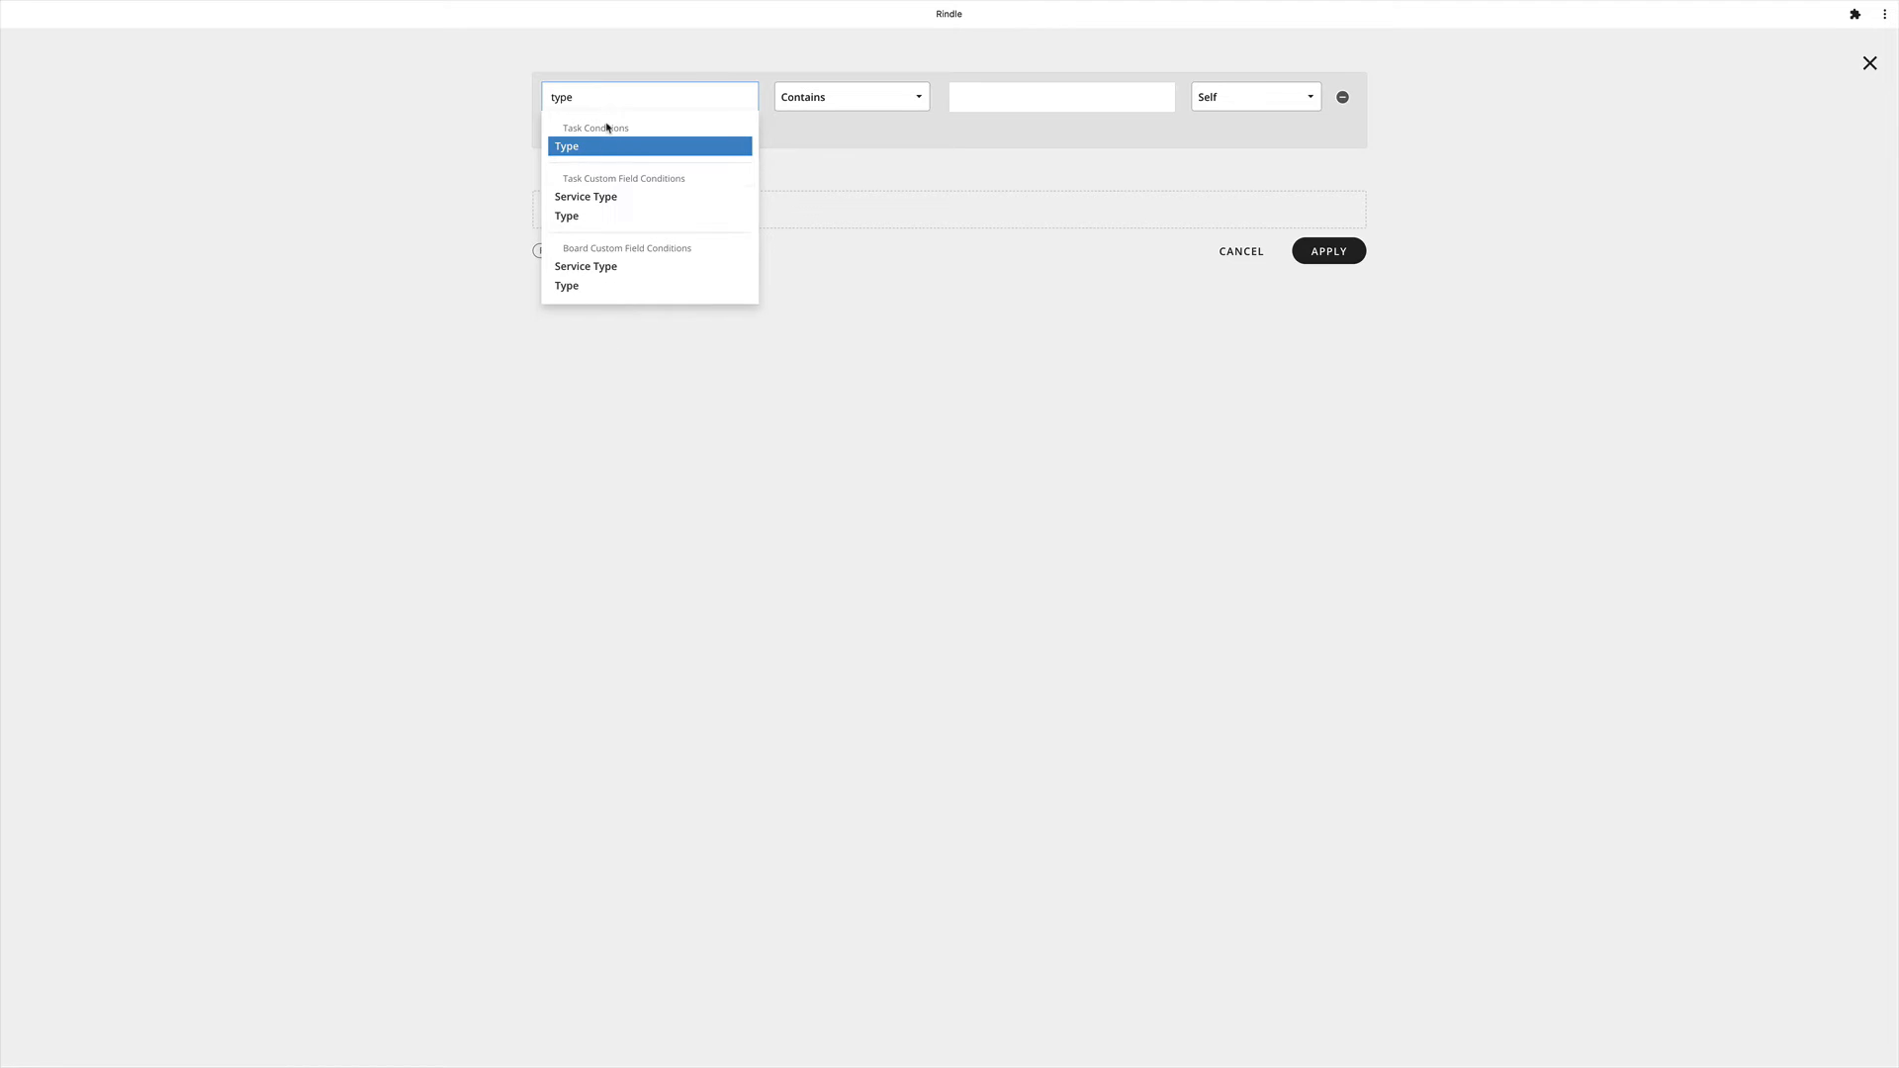
{"action": "left_click", "coordinate": [604, 147]}
{"action": "left_click", "coordinate": [963, 99]}
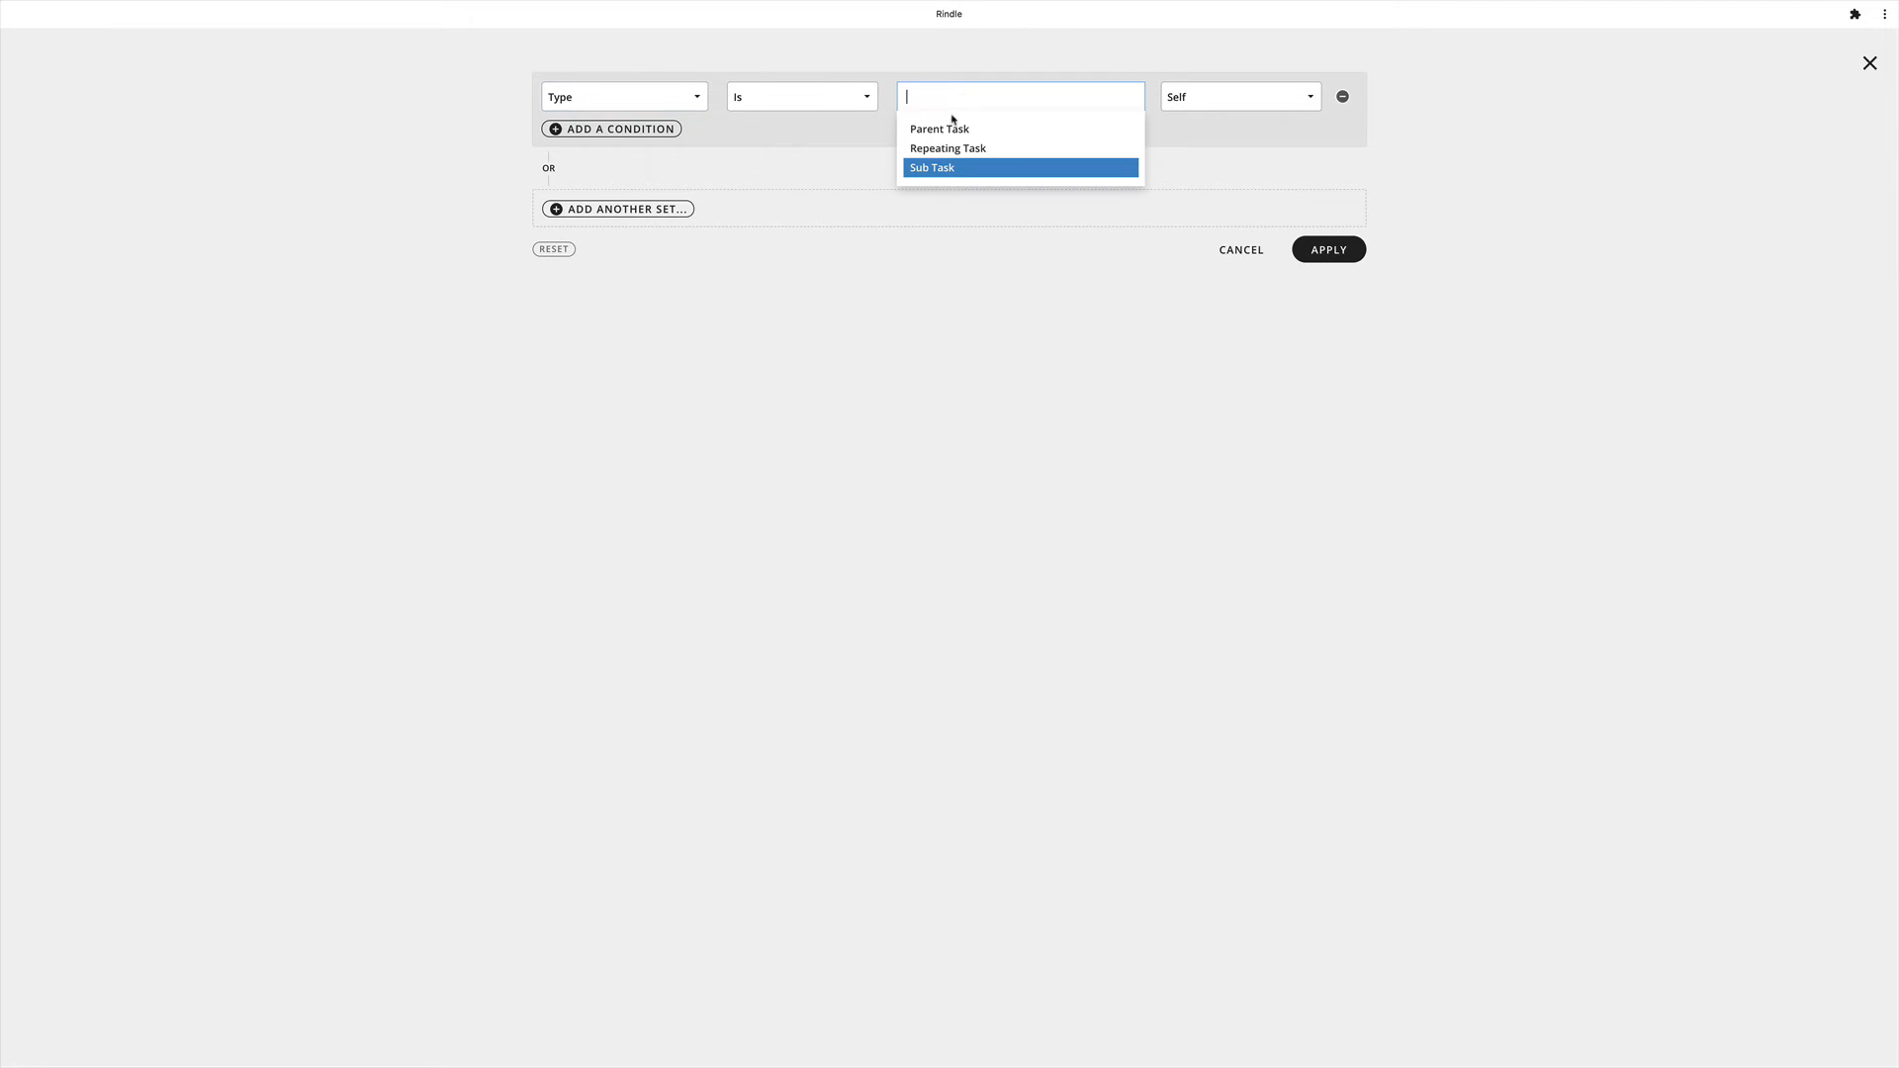
{"action": "left_click", "coordinate": [940, 126]}
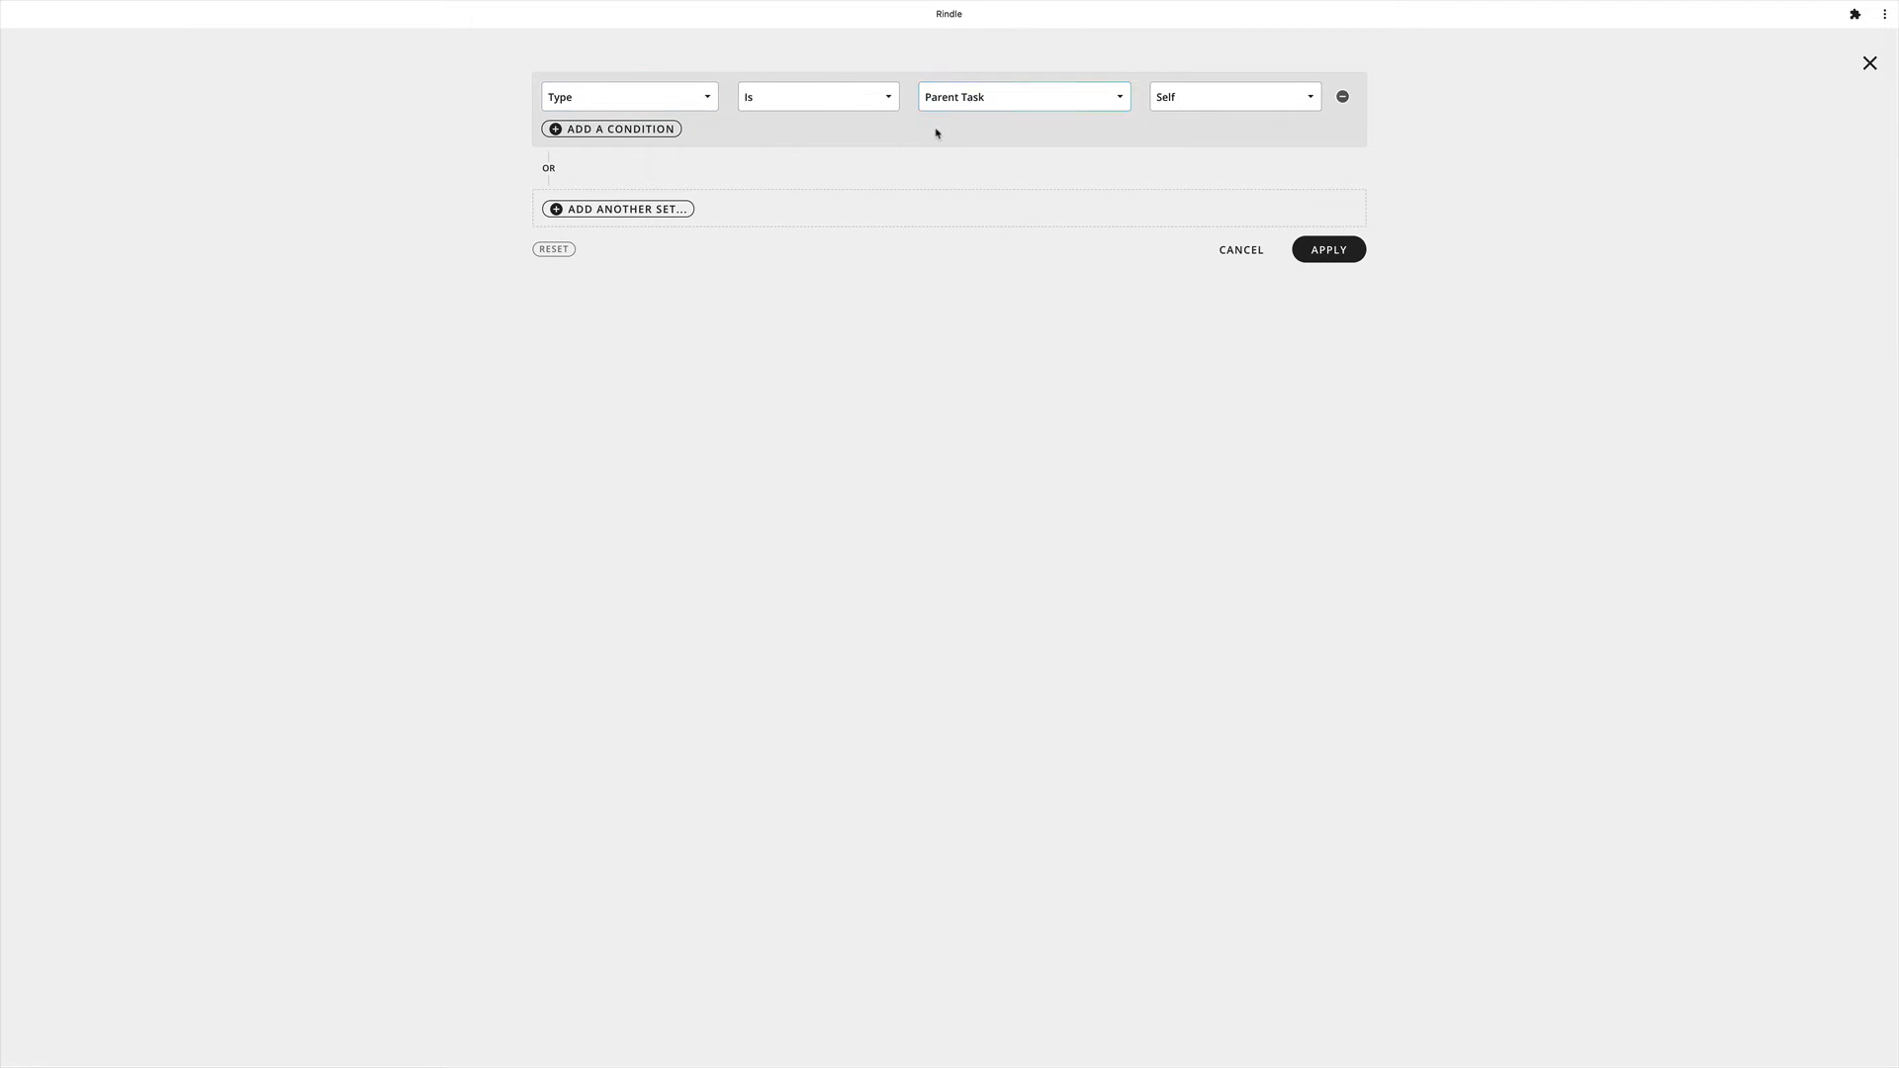
Step: Add a second condition, Has Mirror set to No for the Review & Approval board, and apply the mirror action's conditions
{"action": "left_click", "coordinate": [648, 131]}
{"action": "left_click", "coordinate": [623, 152]}
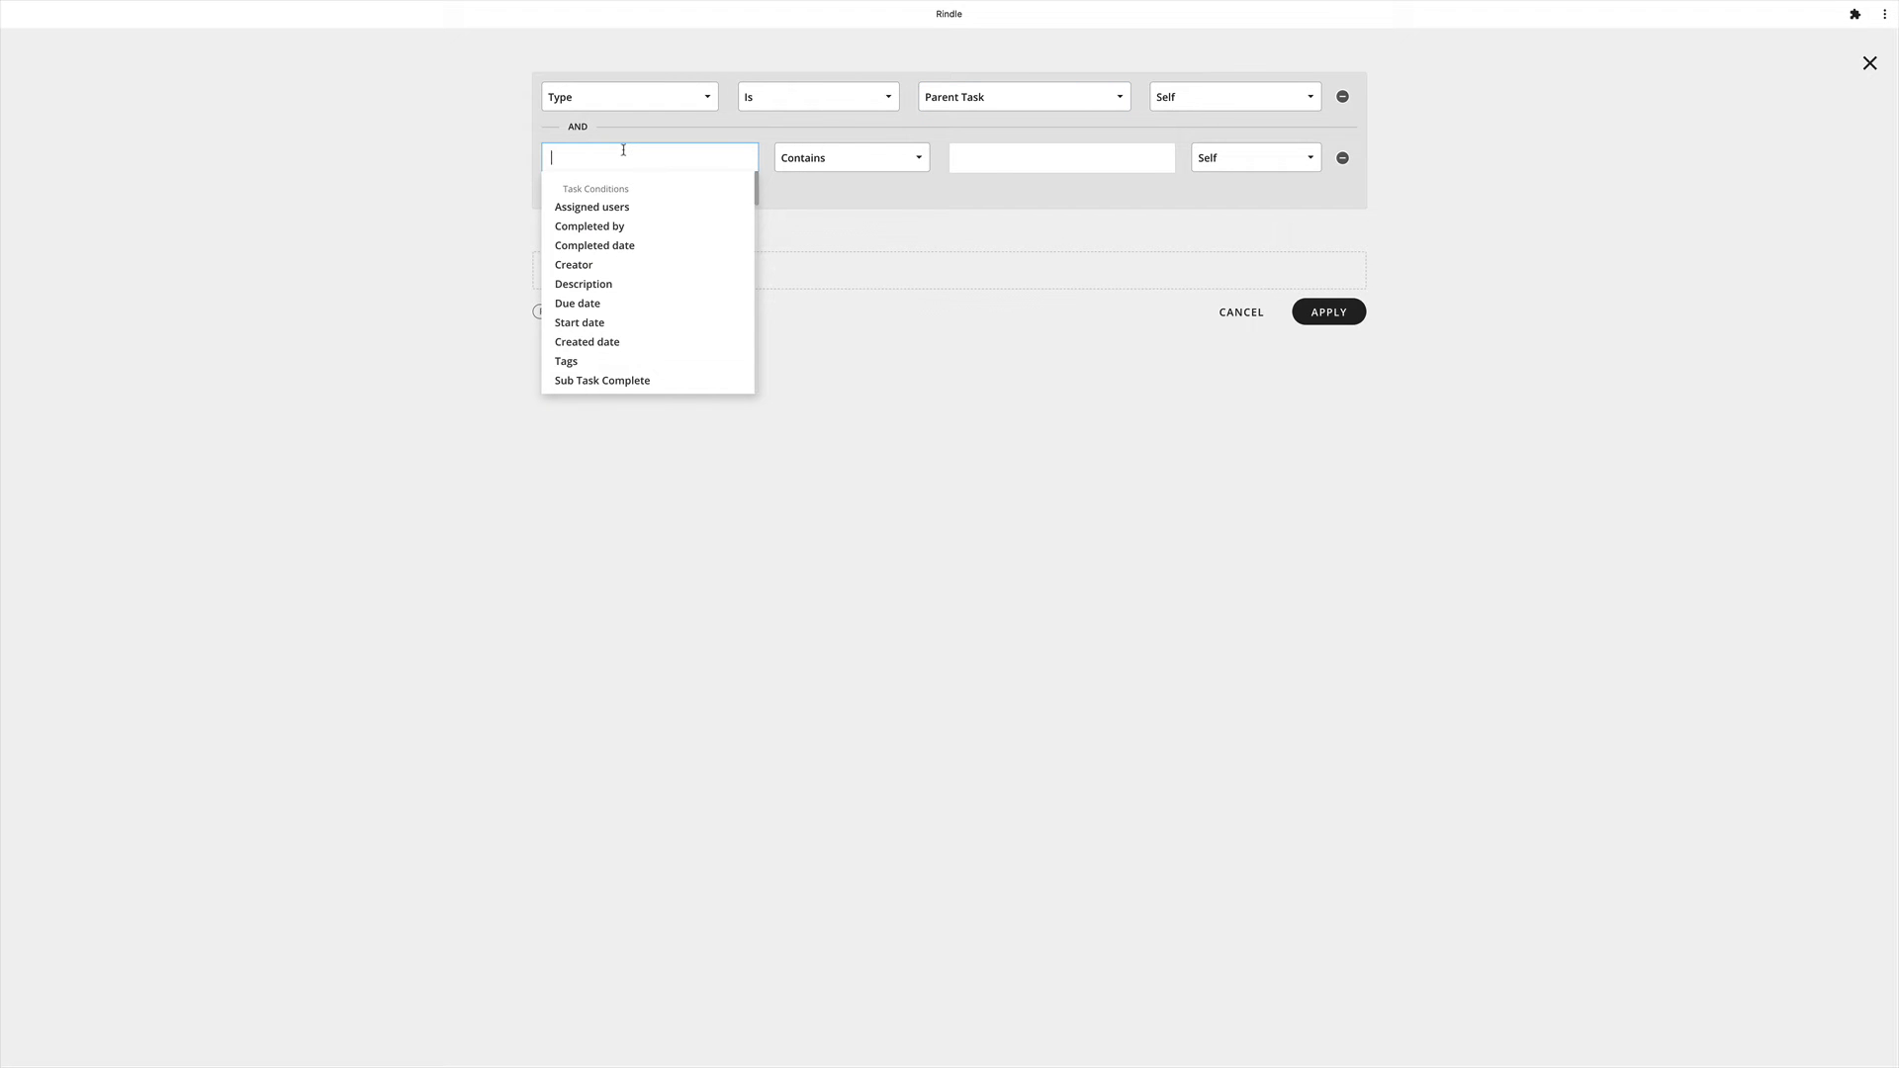
{"action": "type", "text": "Mirror"}
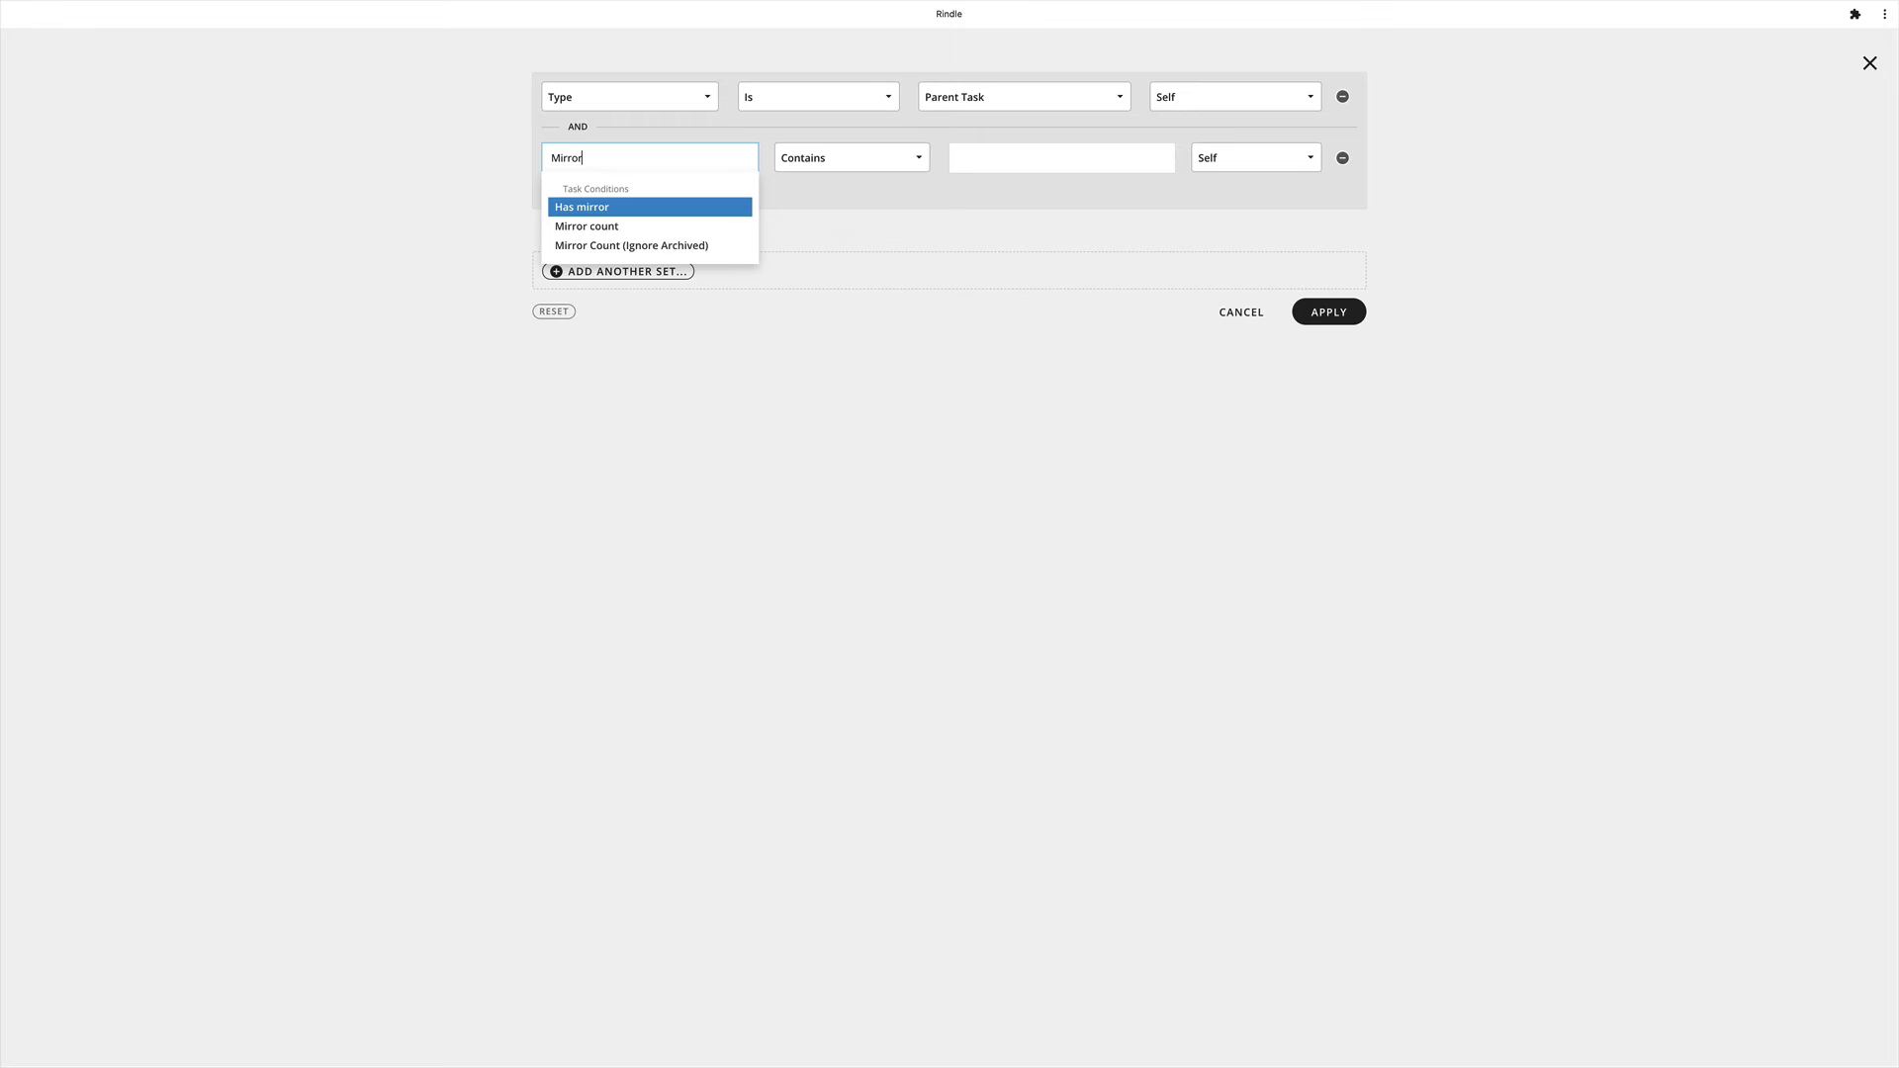
{"action": "left_click", "coordinate": [605, 209]}
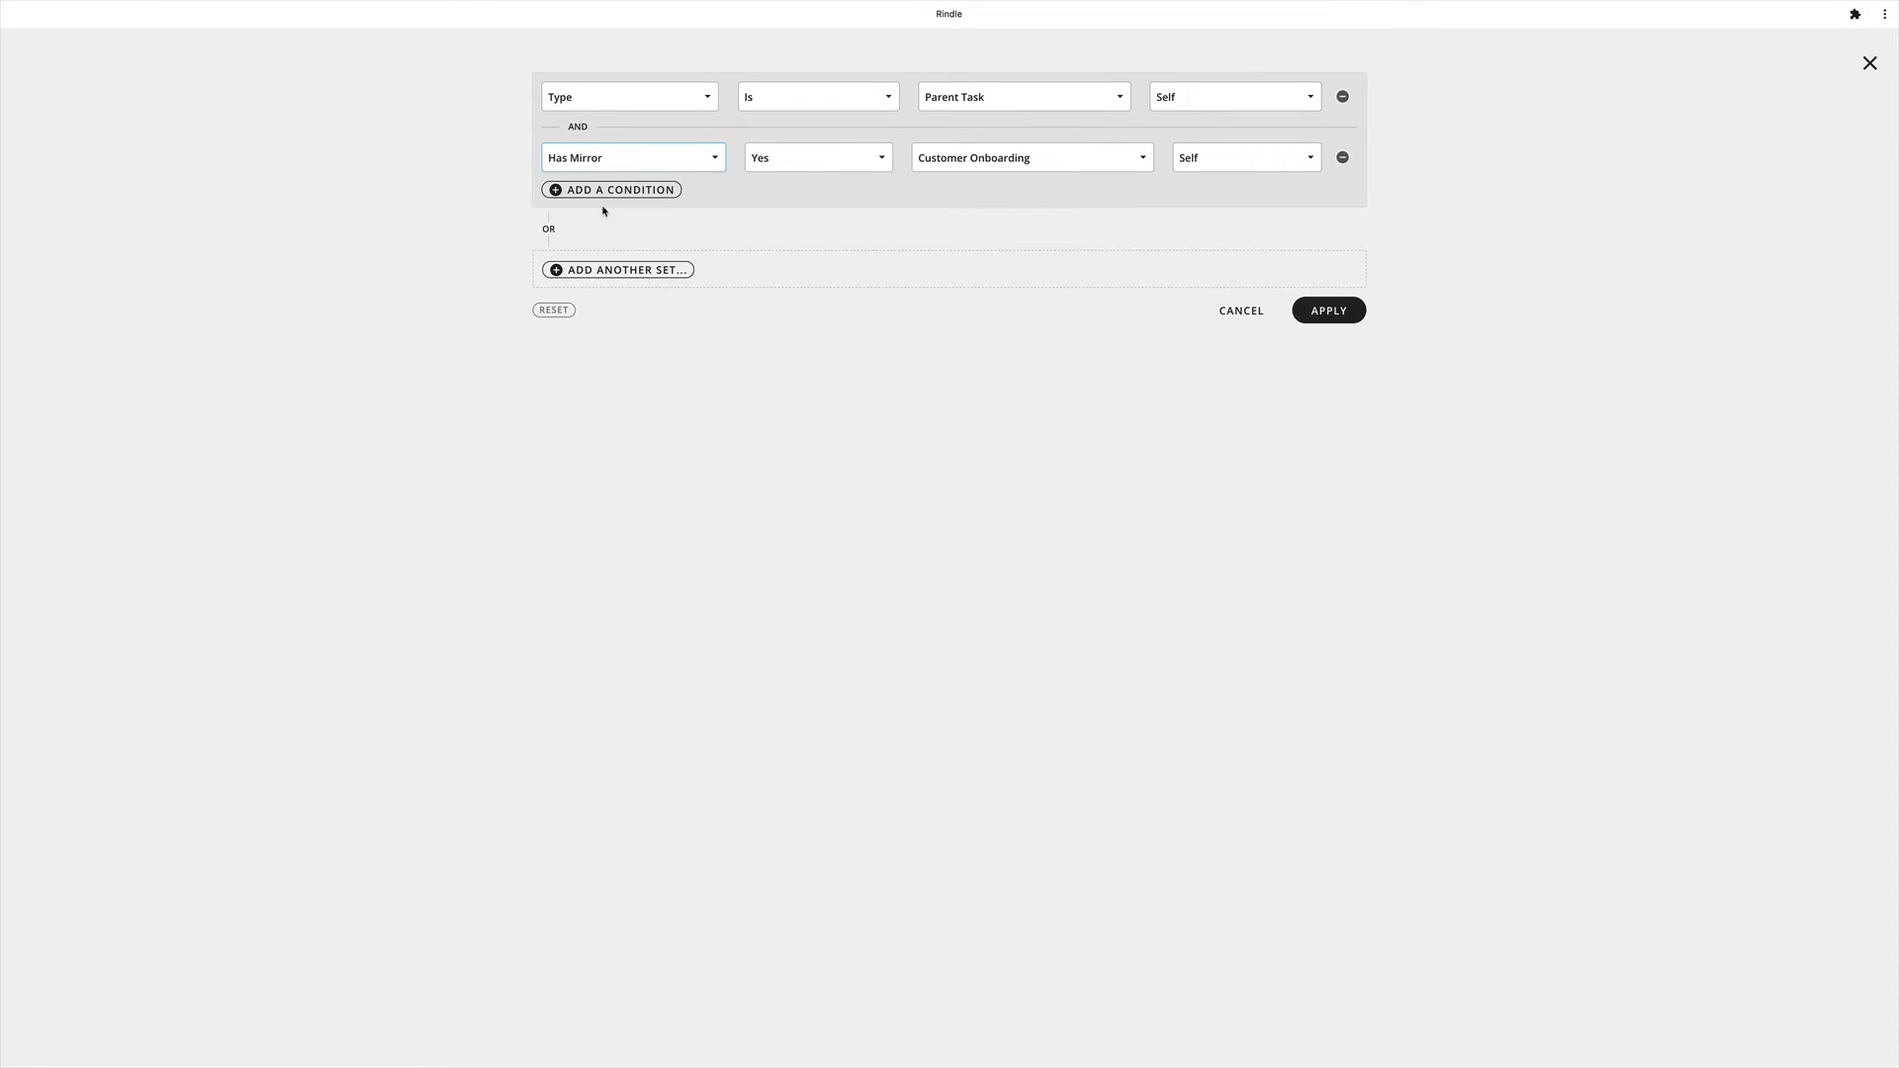
{"action": "left_click", "coordinate": [808, 164]}
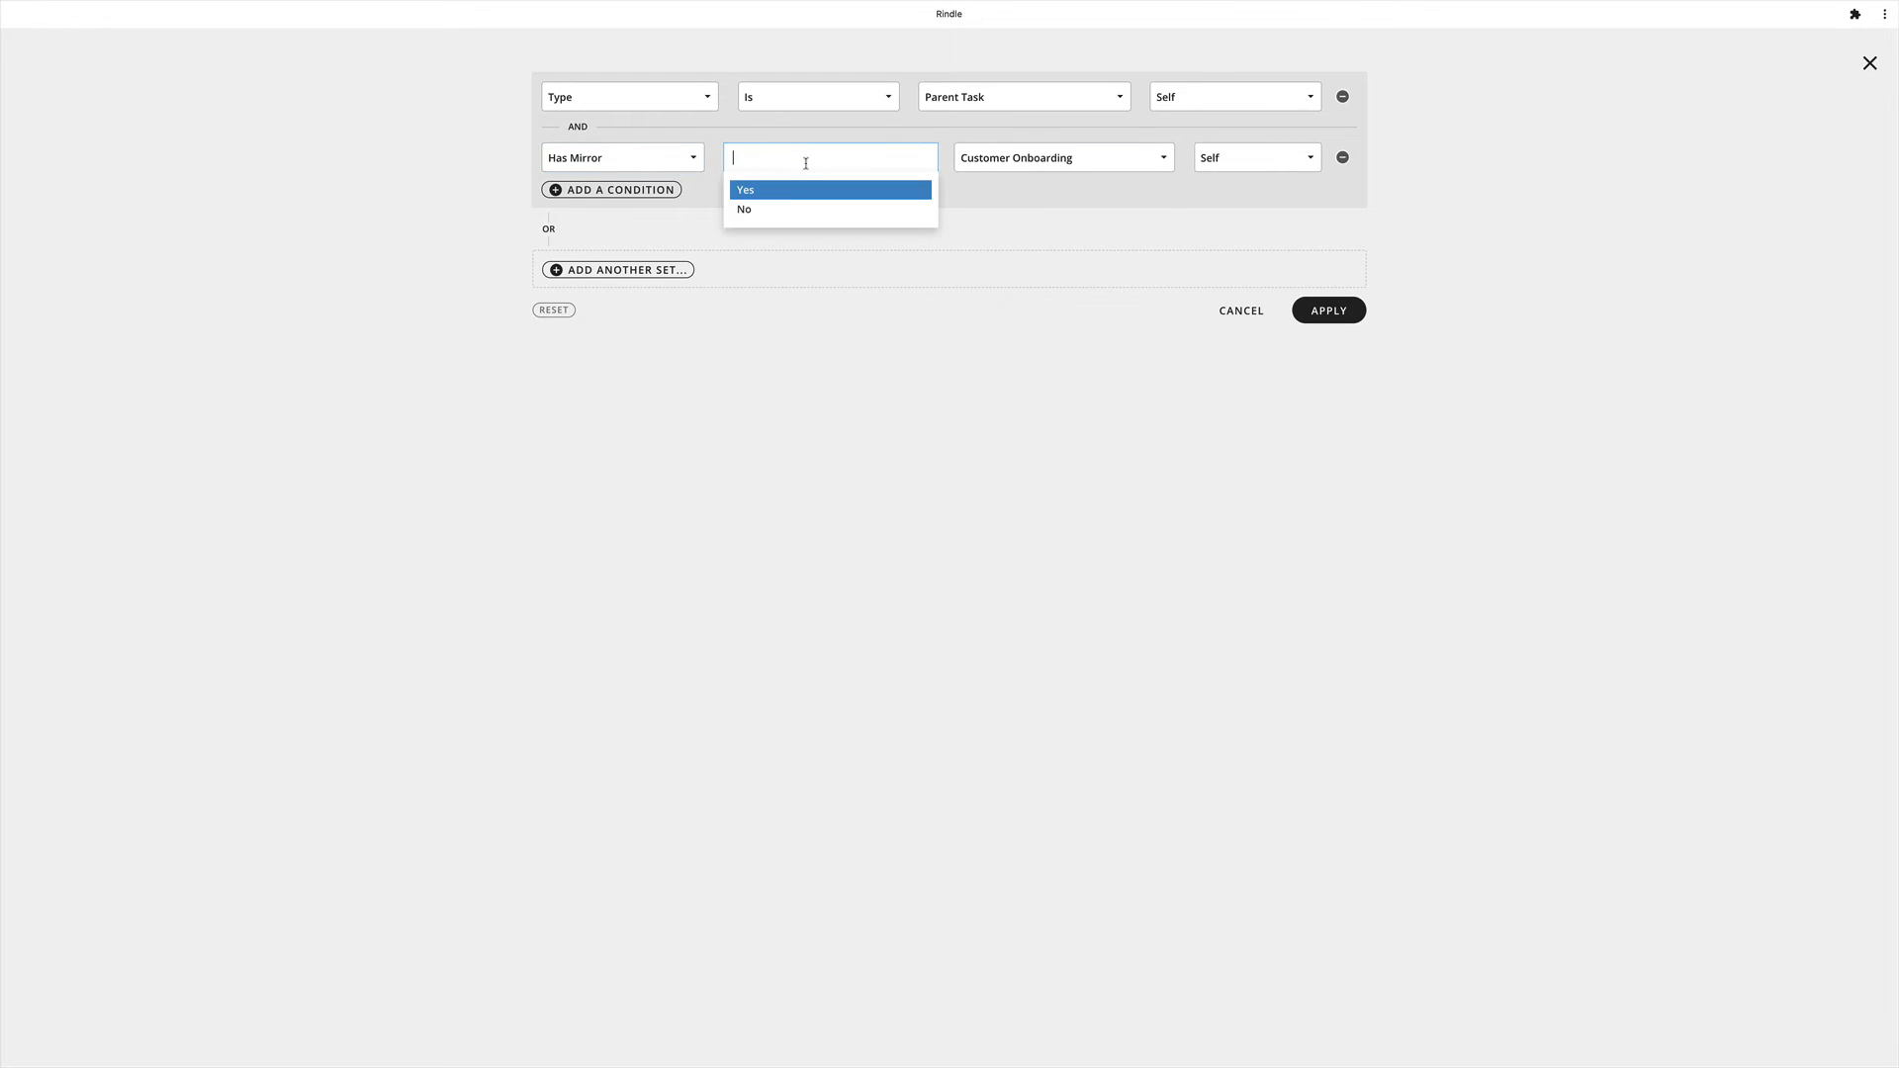
{"action": "left_click", "coordinate": [780, 212]}
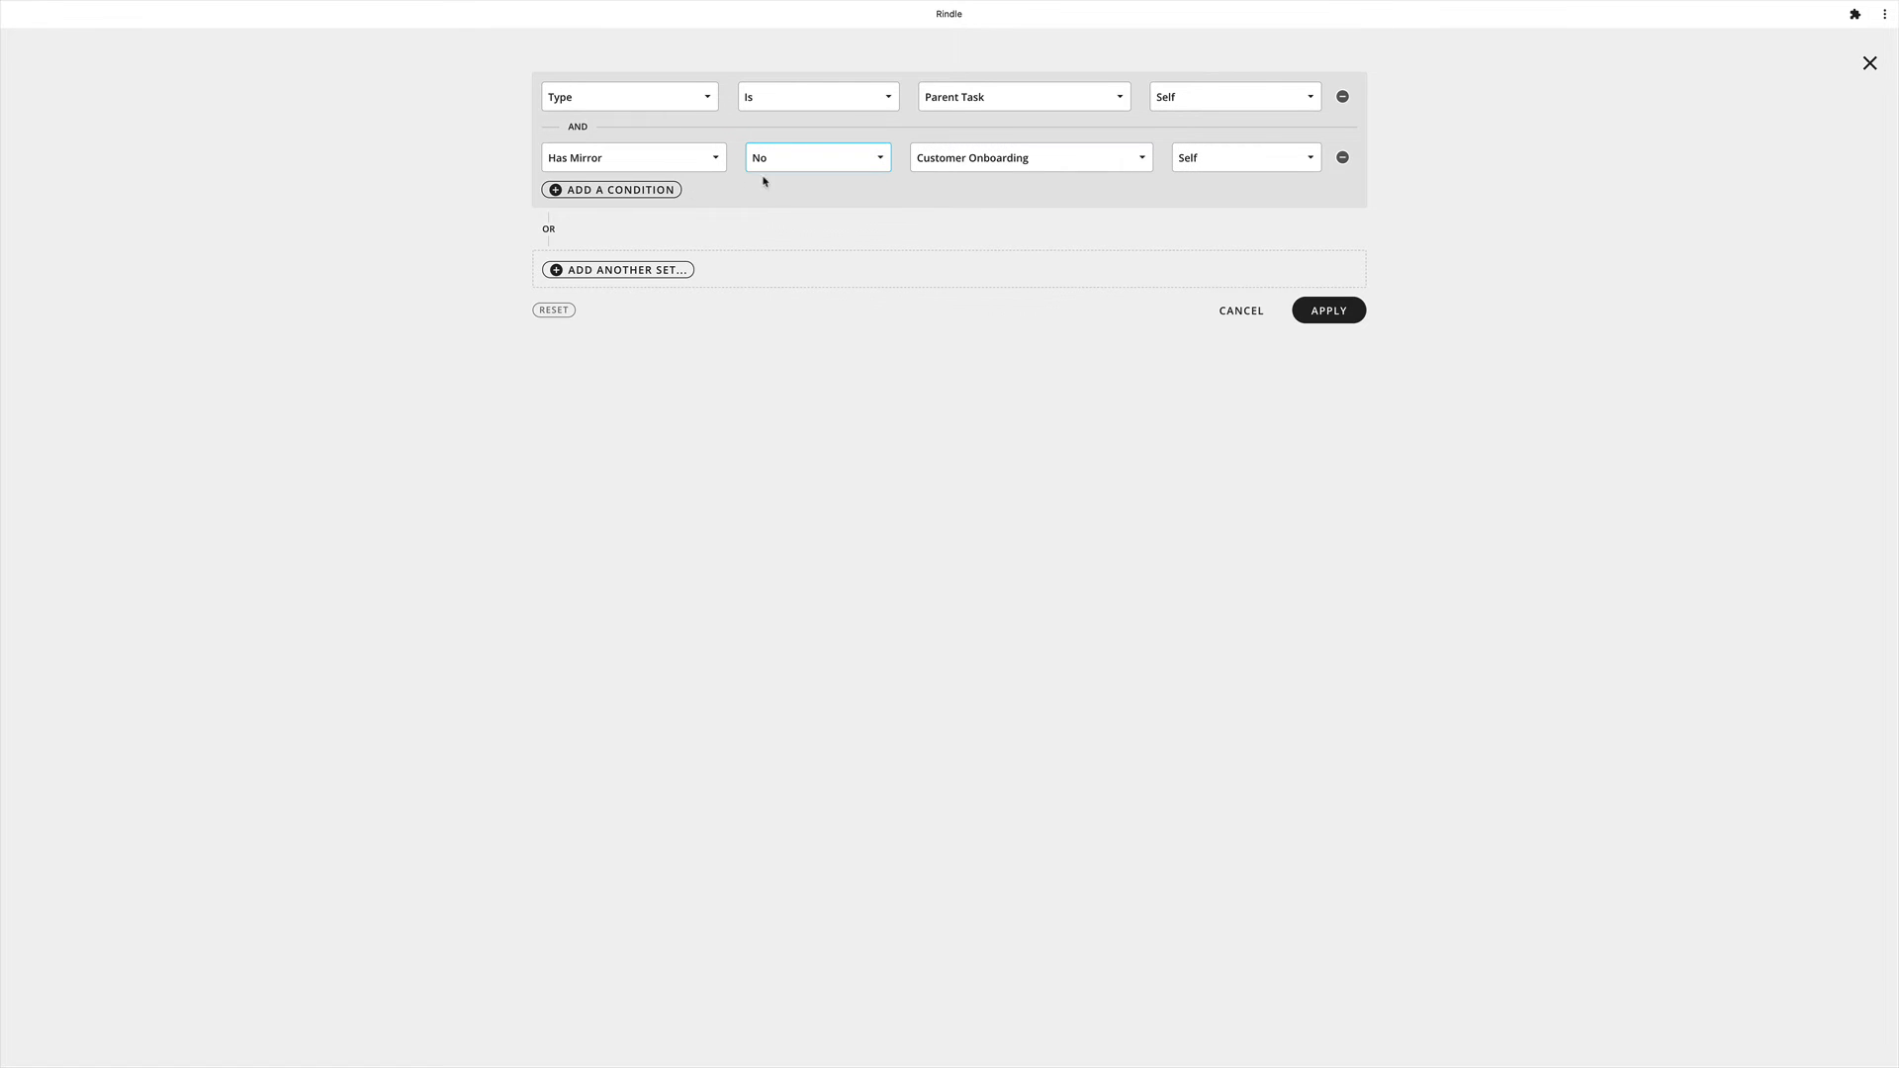
{"action": "left_click", "coordinate": [971, 163]}
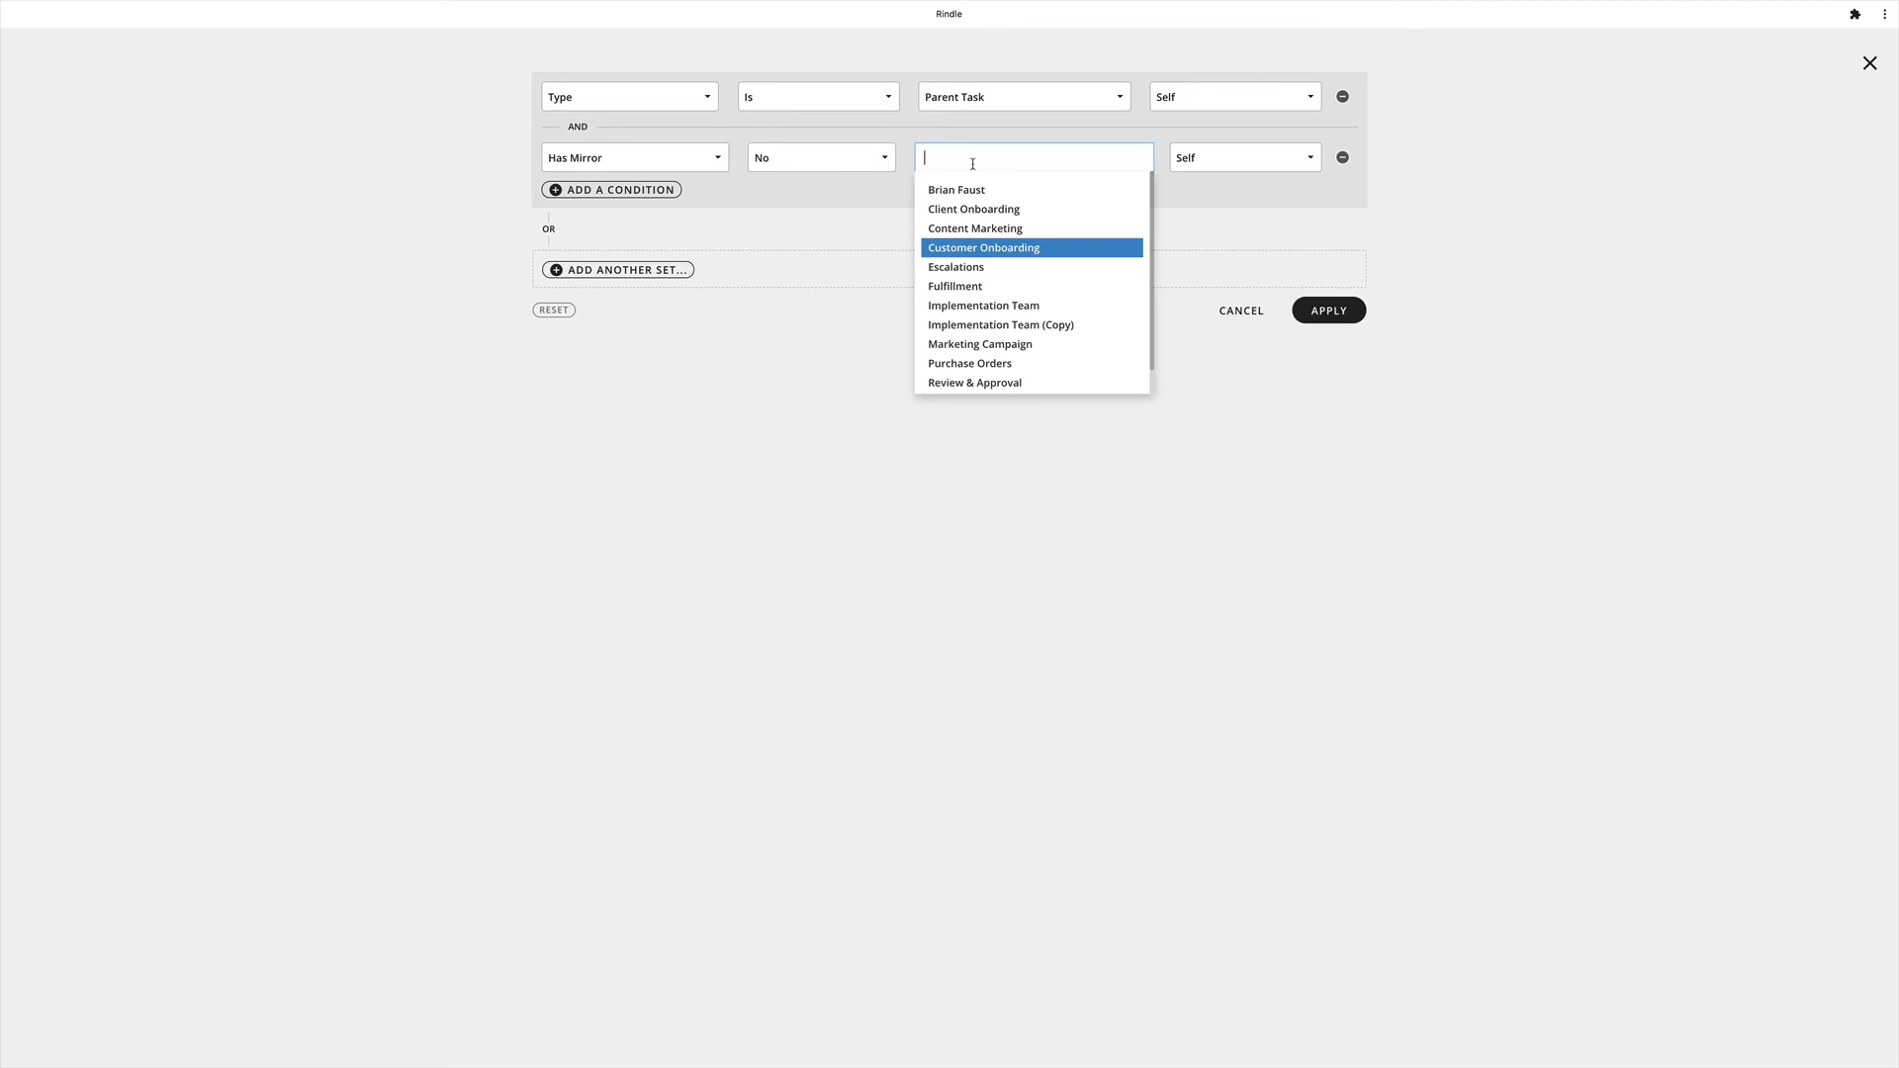
{"action": "type", "text": "revi"}
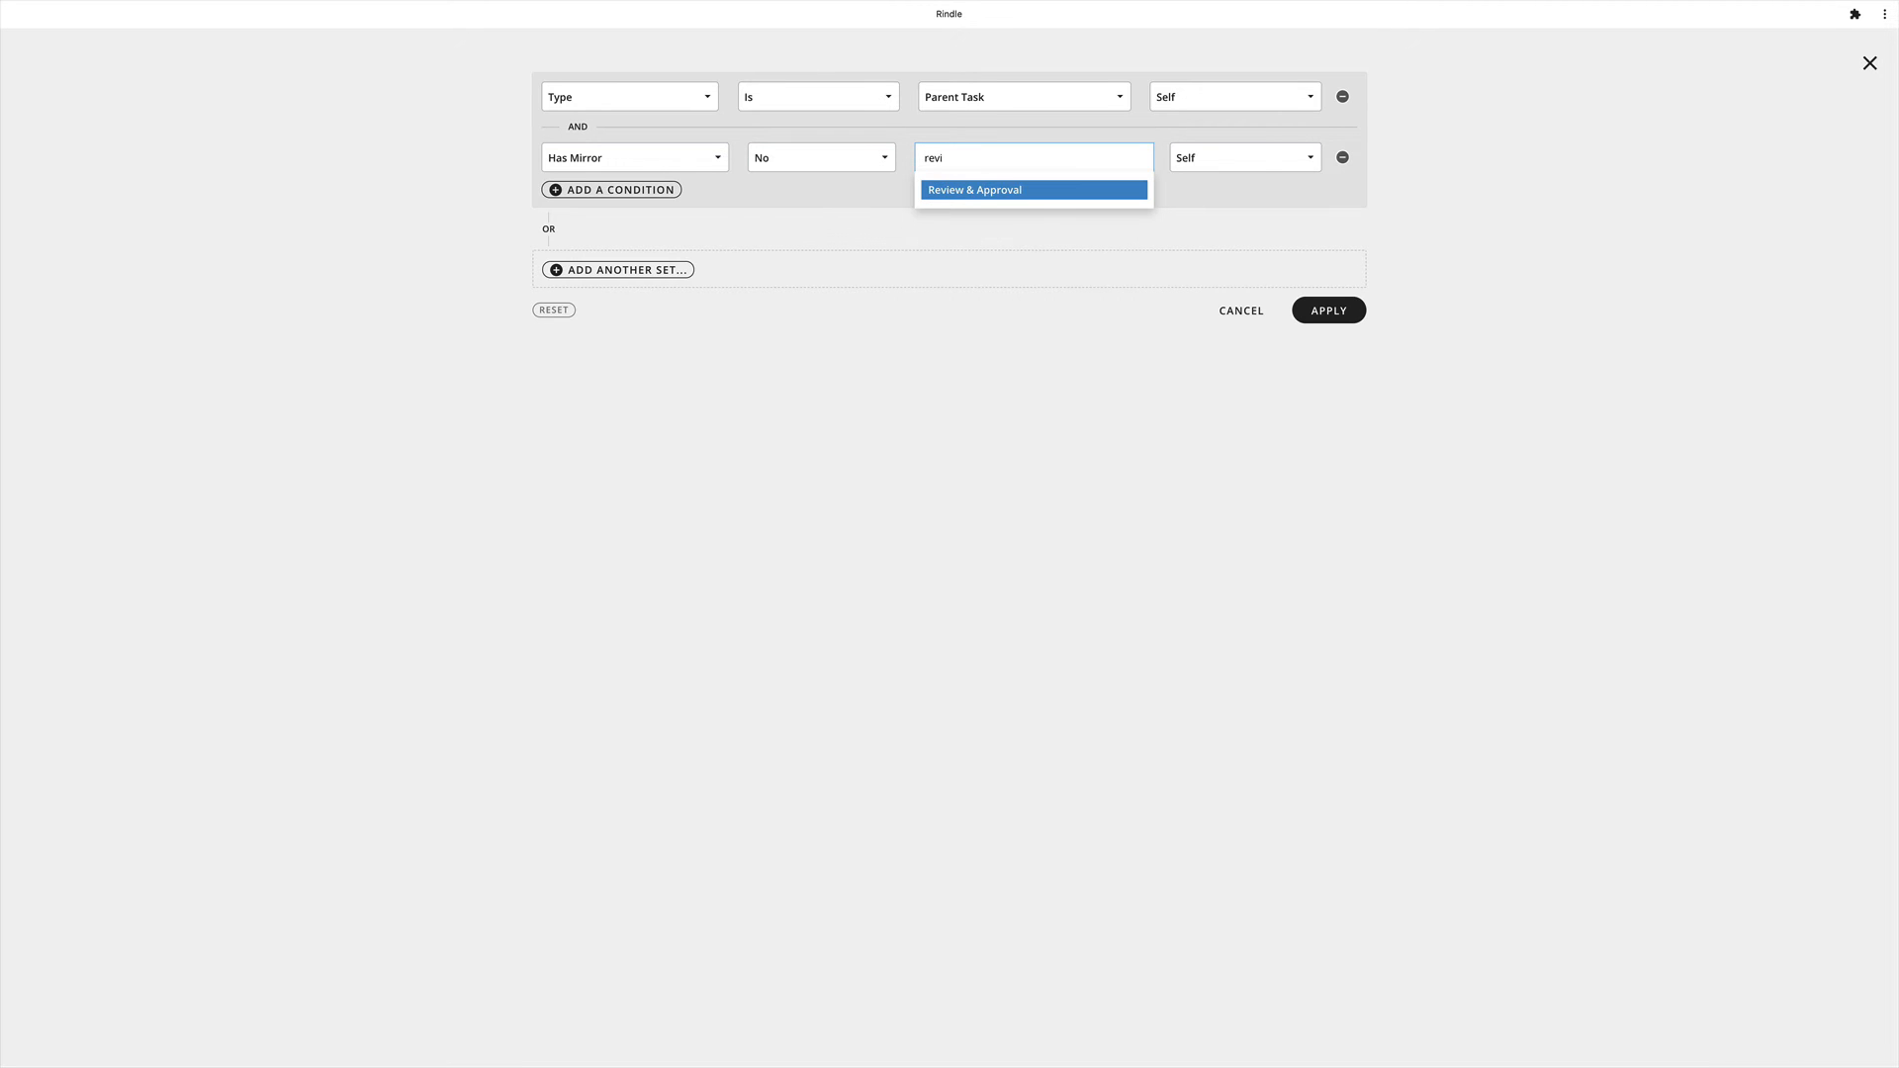
{"action": "left_click", "coordinate": [968, 190]}
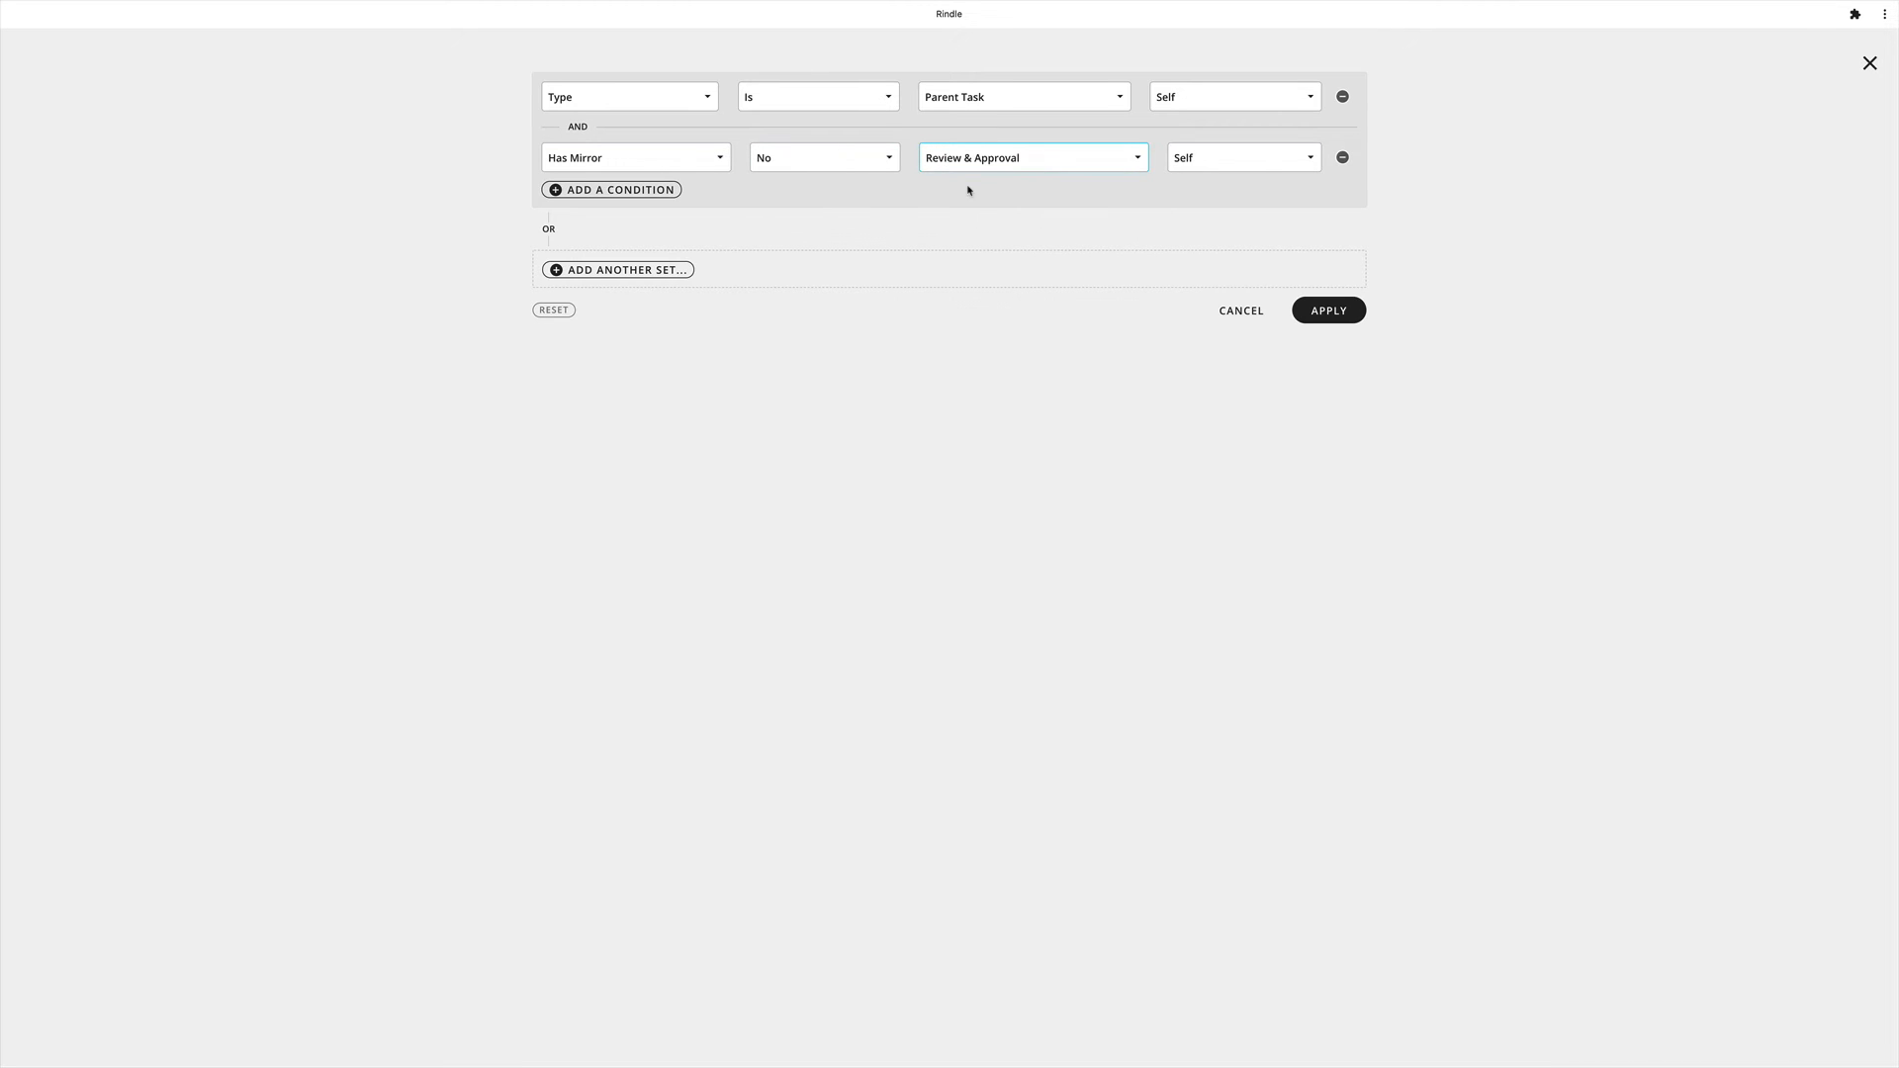
{"action": "left_click", "coordinate": [1321, 315]}
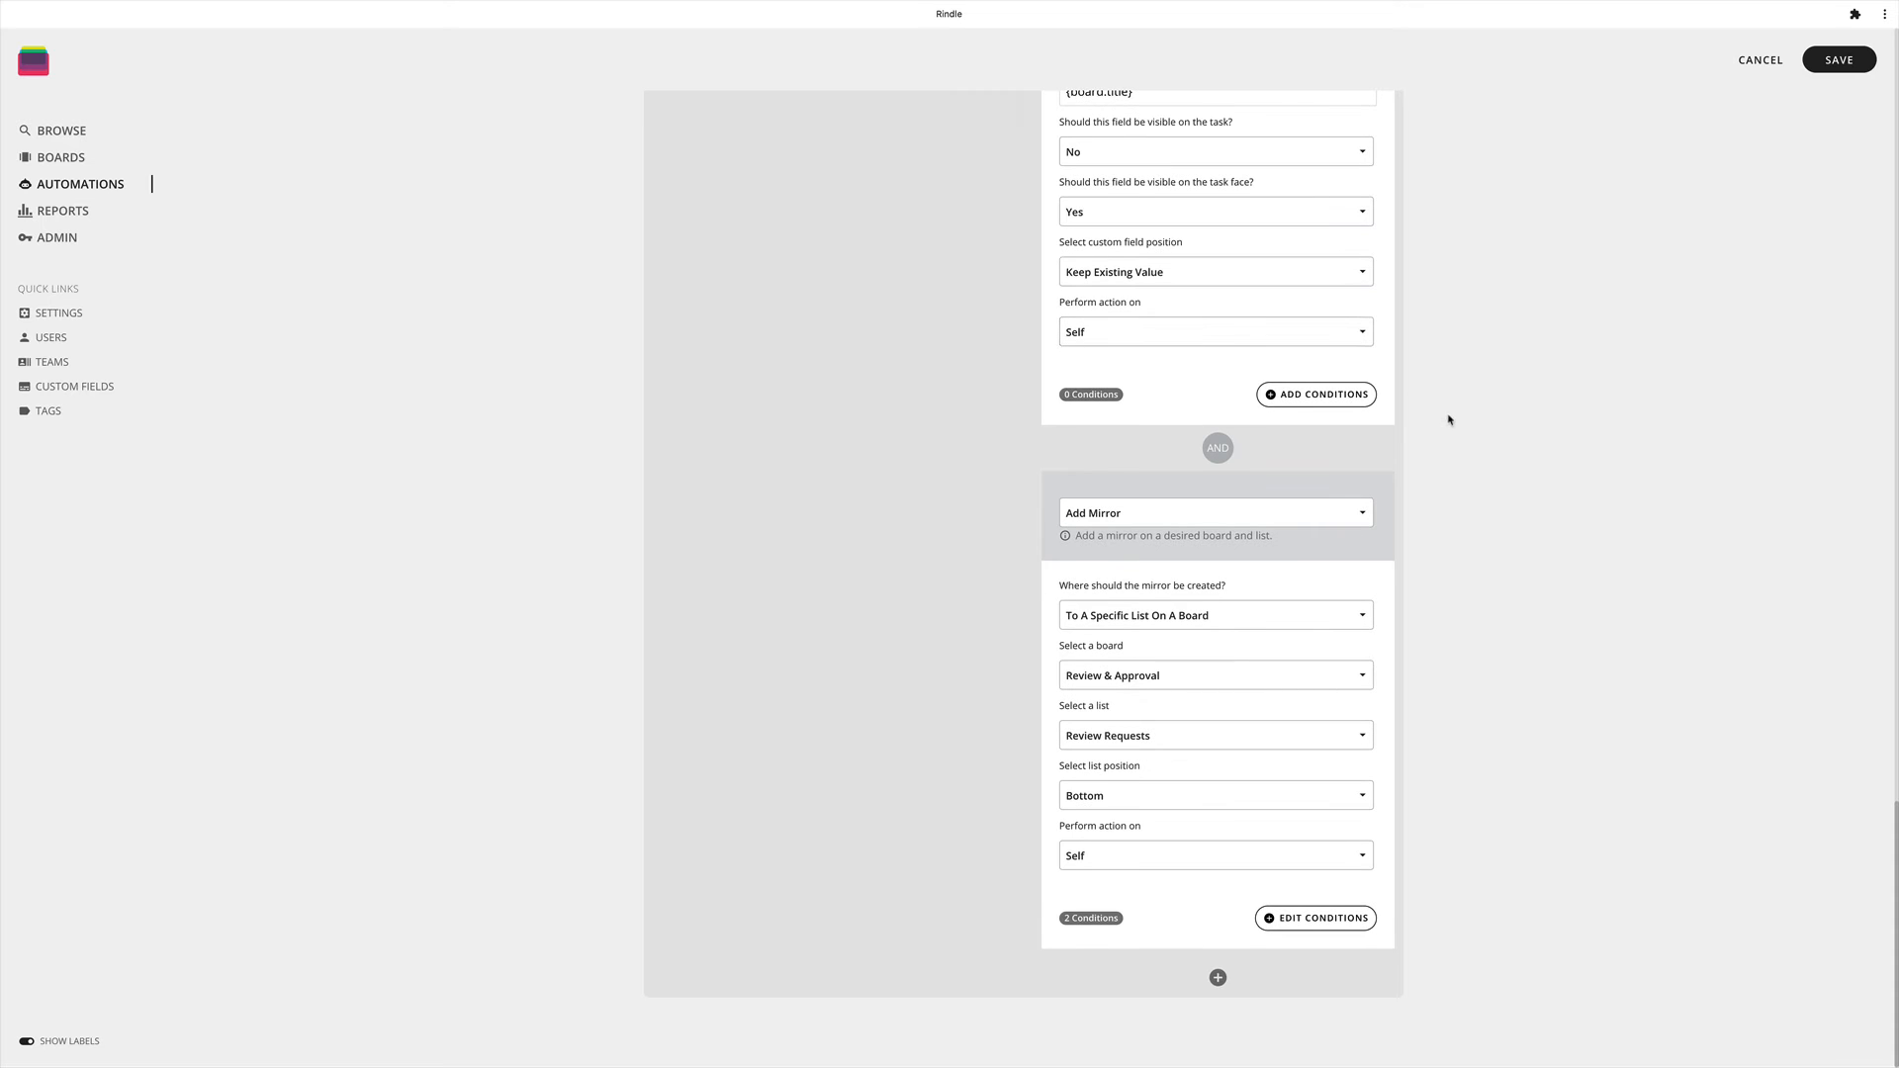
Step: Look back over the rule's actions and save the automation
{"action": "scroll", "coordinate": [1449, 420], "scroll_direction": "up", "scroll_amount": 10}
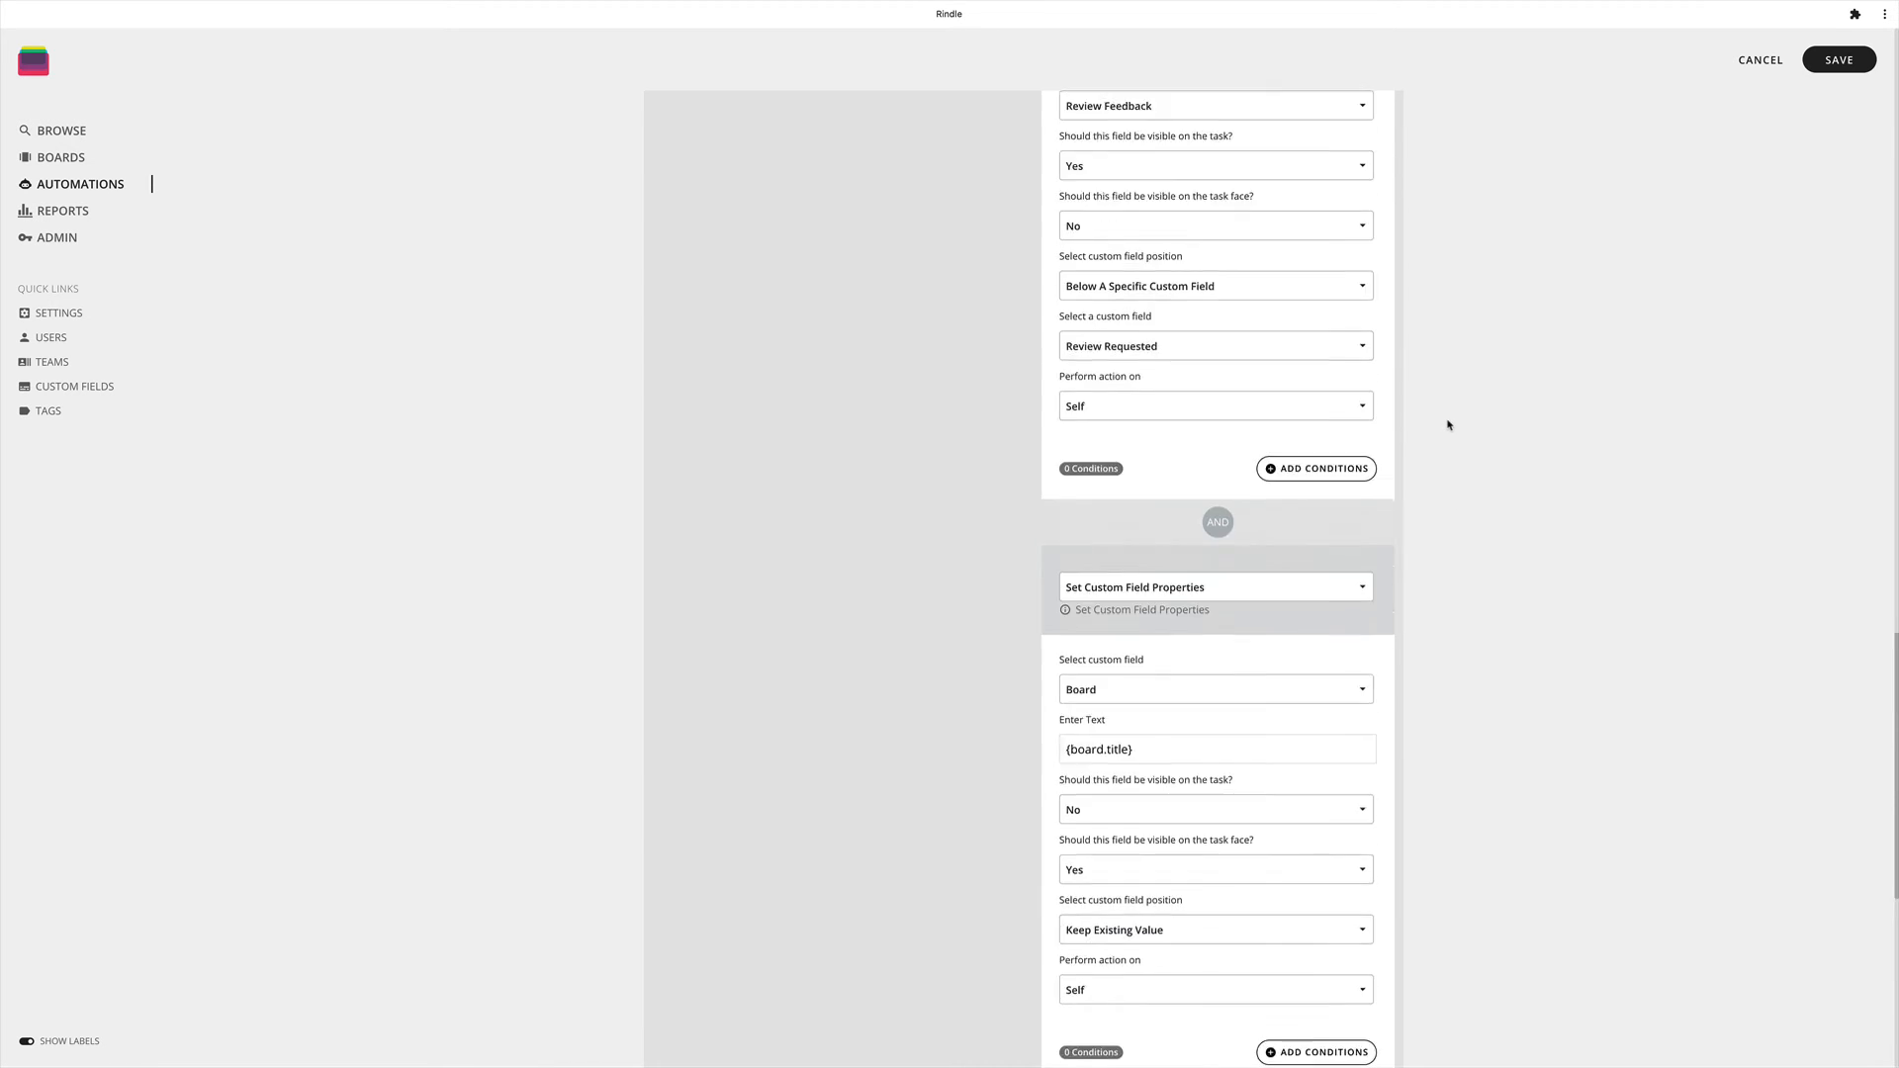
{"action": "scroll", "coordinate": [1451, 429], "scroll_direction": "up", "scroll_amount": 8}
{"action": "left_click", "coordinate": [1829, 65]}
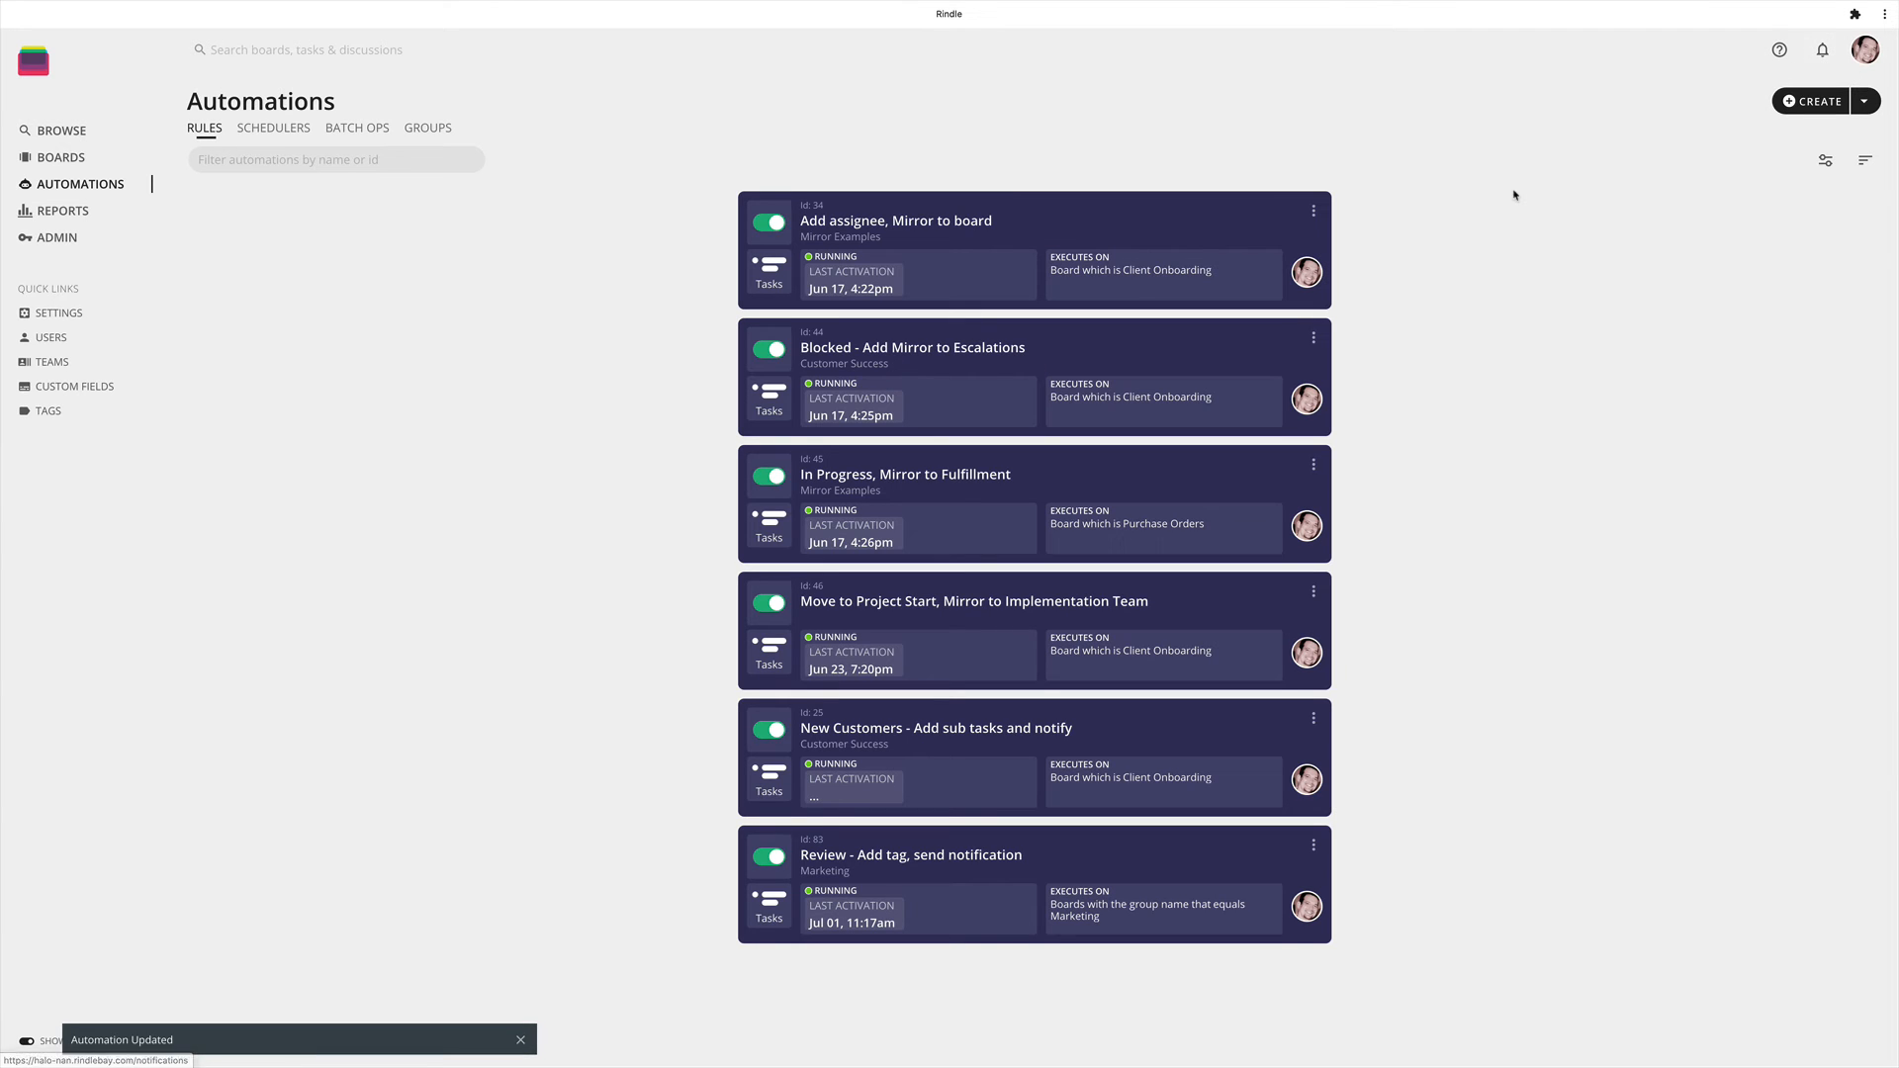
Step: Open the Content Marketing board and move the Social Media Post task from Create to Review
{"action": "left_click", "coordinate": [62, 158]}
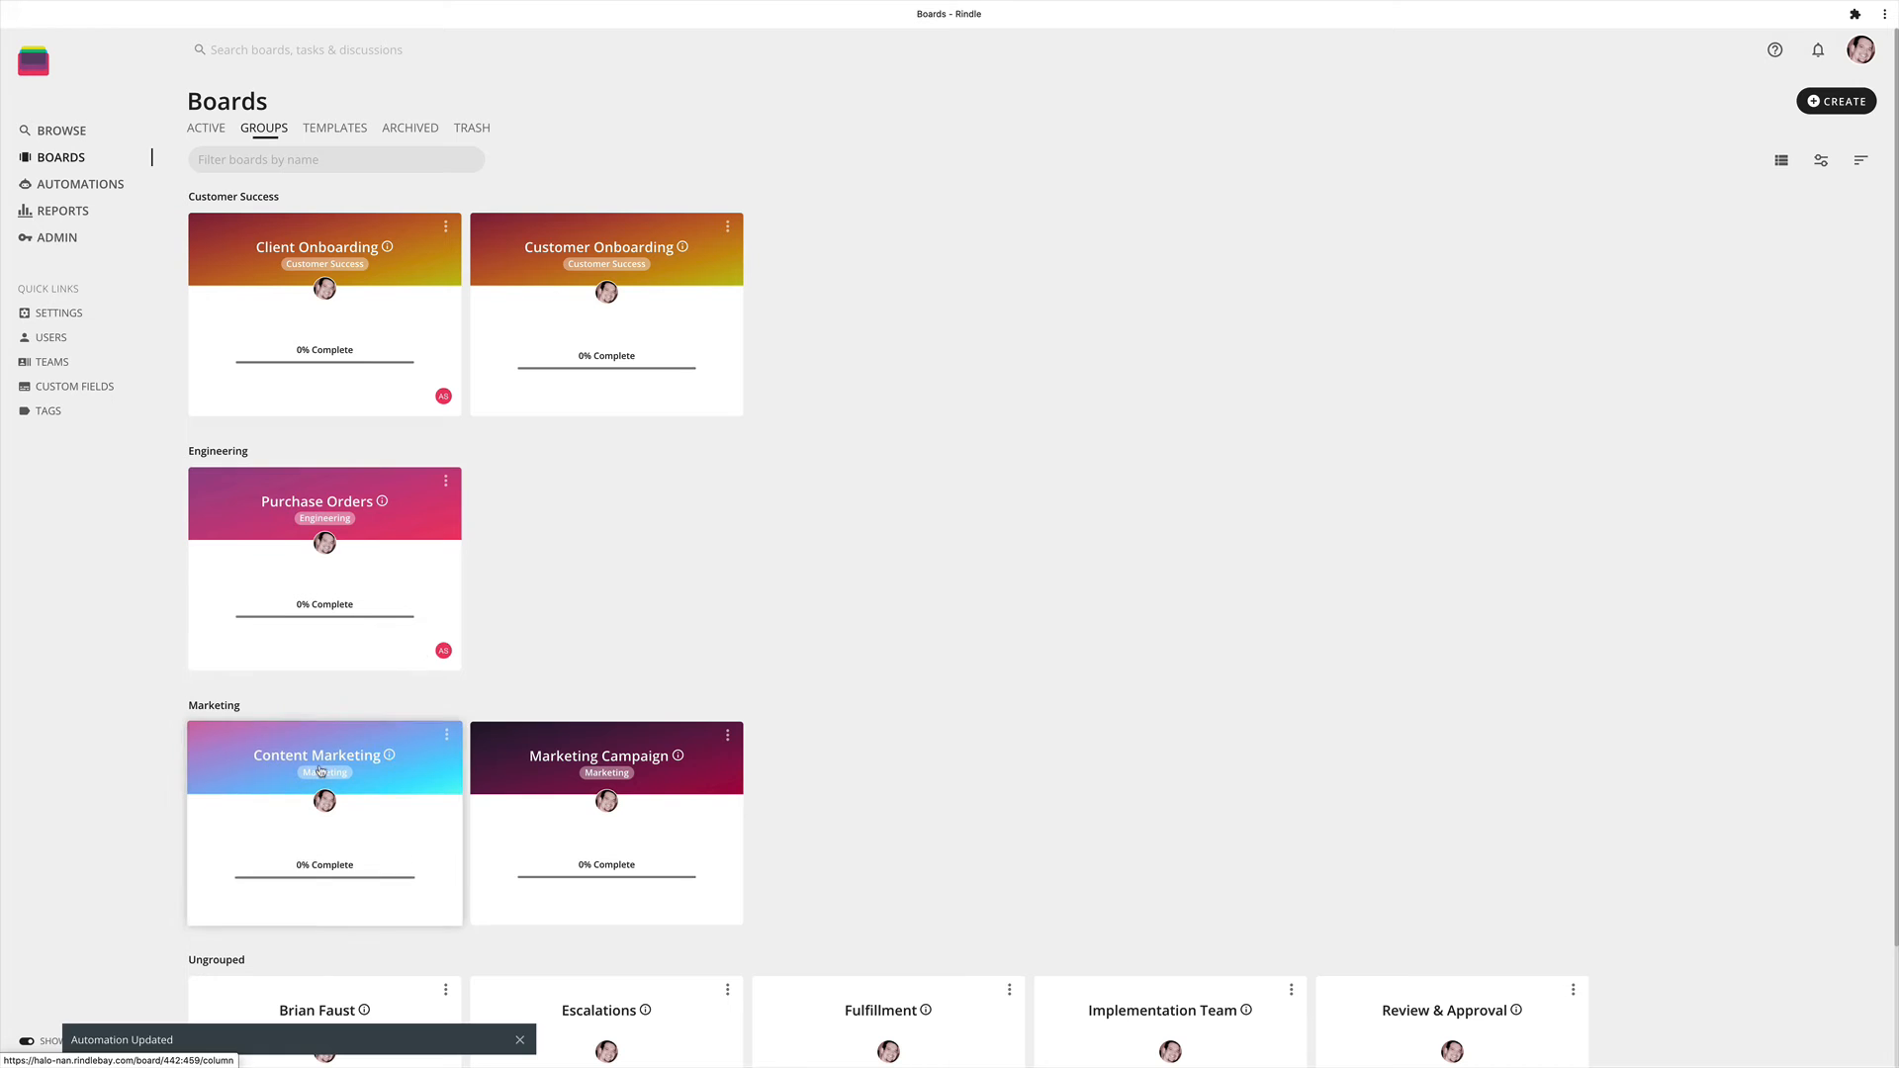
{"action": "left_click", "coordinate": [298, 766]}
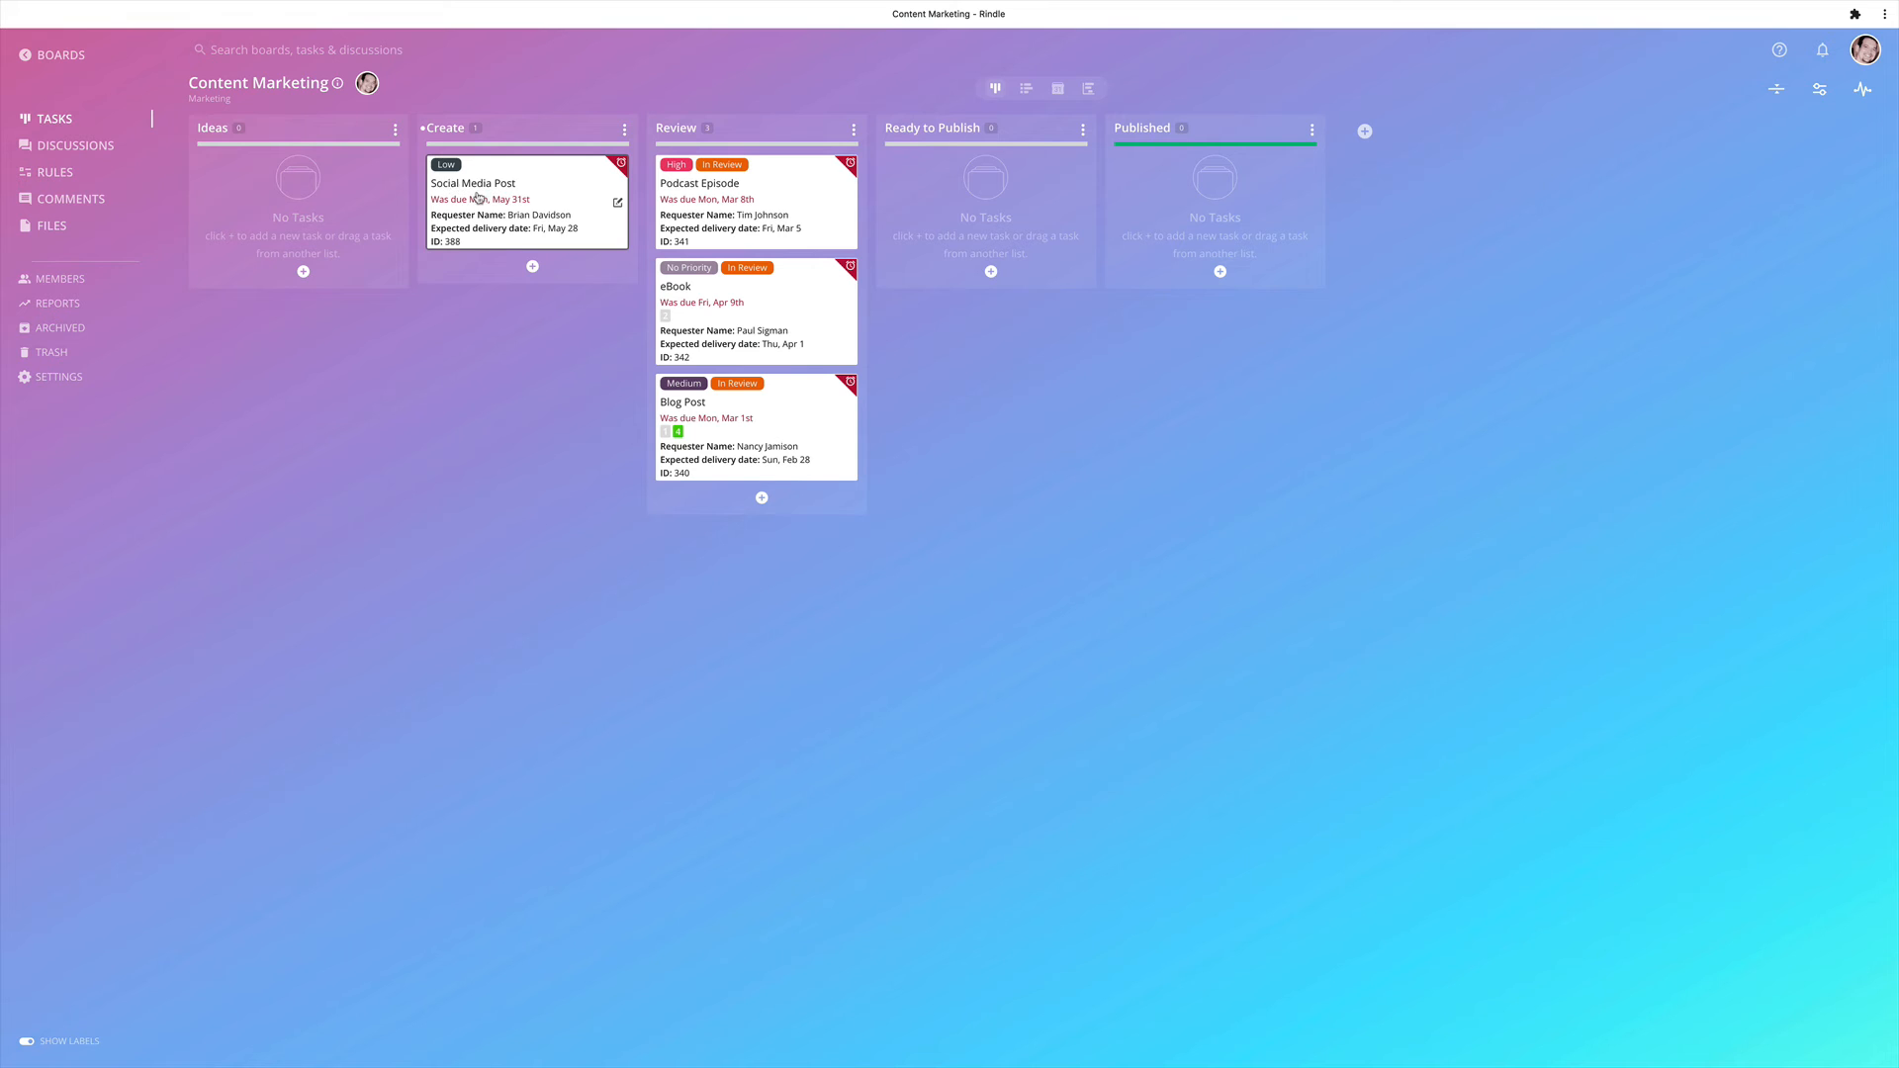
{"action": "left_click_drag", "start_coordinate": [480, 198], "coordinate": [713, 166]}
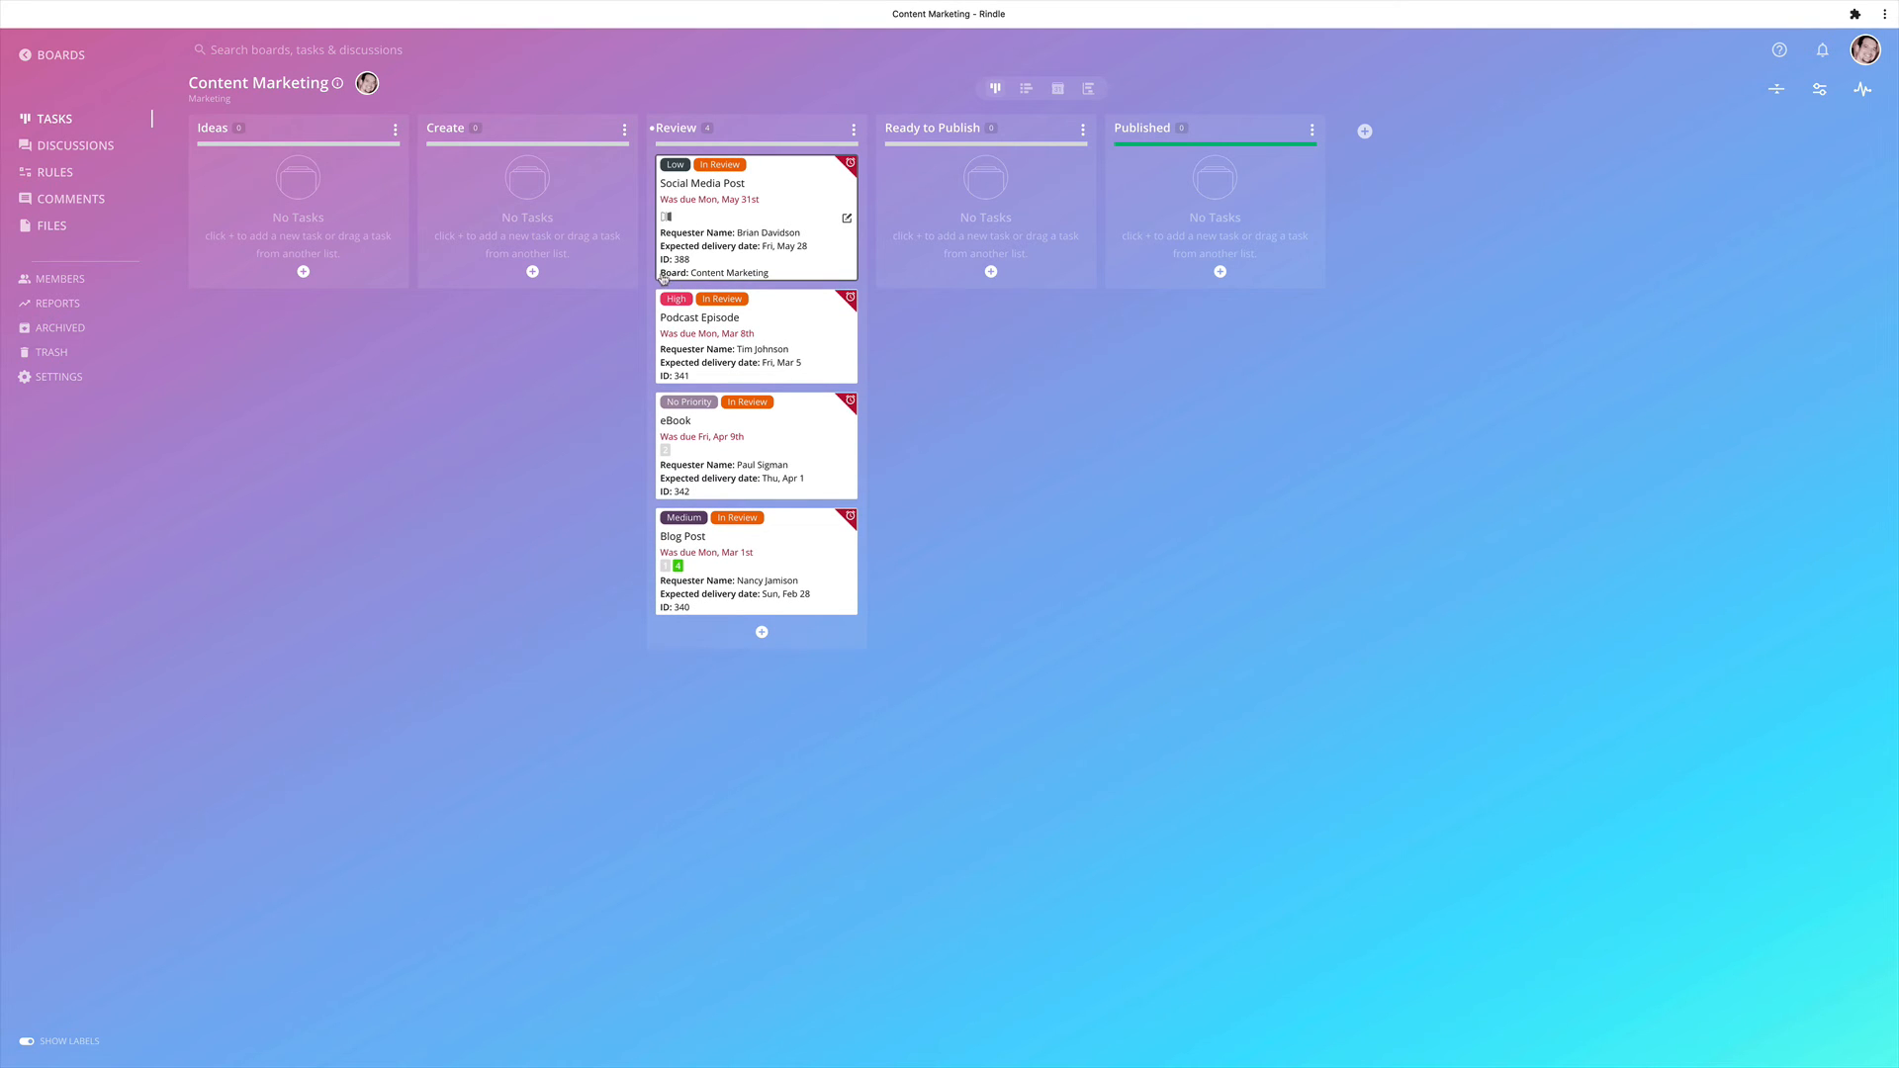
Step: Follow the Social Media Post task's mirror to the Review & Approval board and move the task to In Review
{"action": "left_click", "coordinate": [728, 218]}
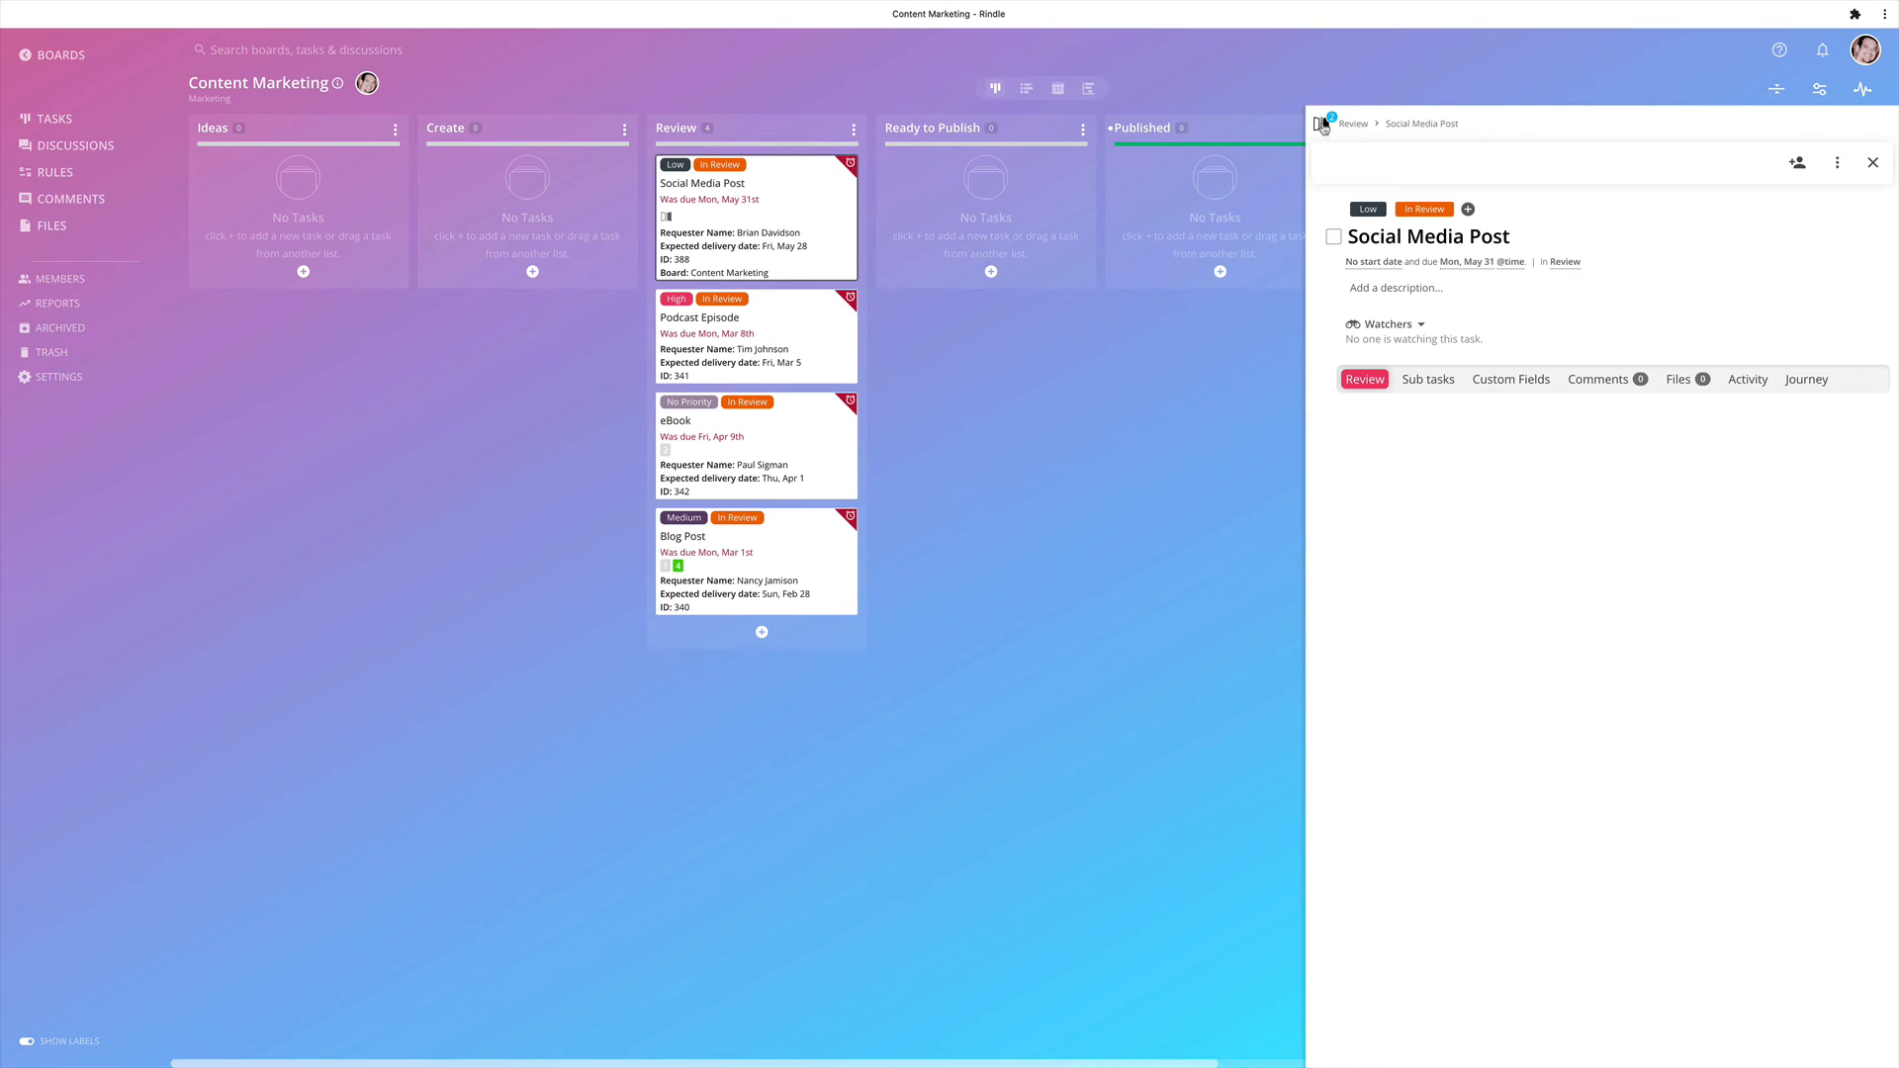
{"action": "left_click", "coordinate": [1324, 125]}
{"action": "mouse_move", "coordinate": [1326, 129]}
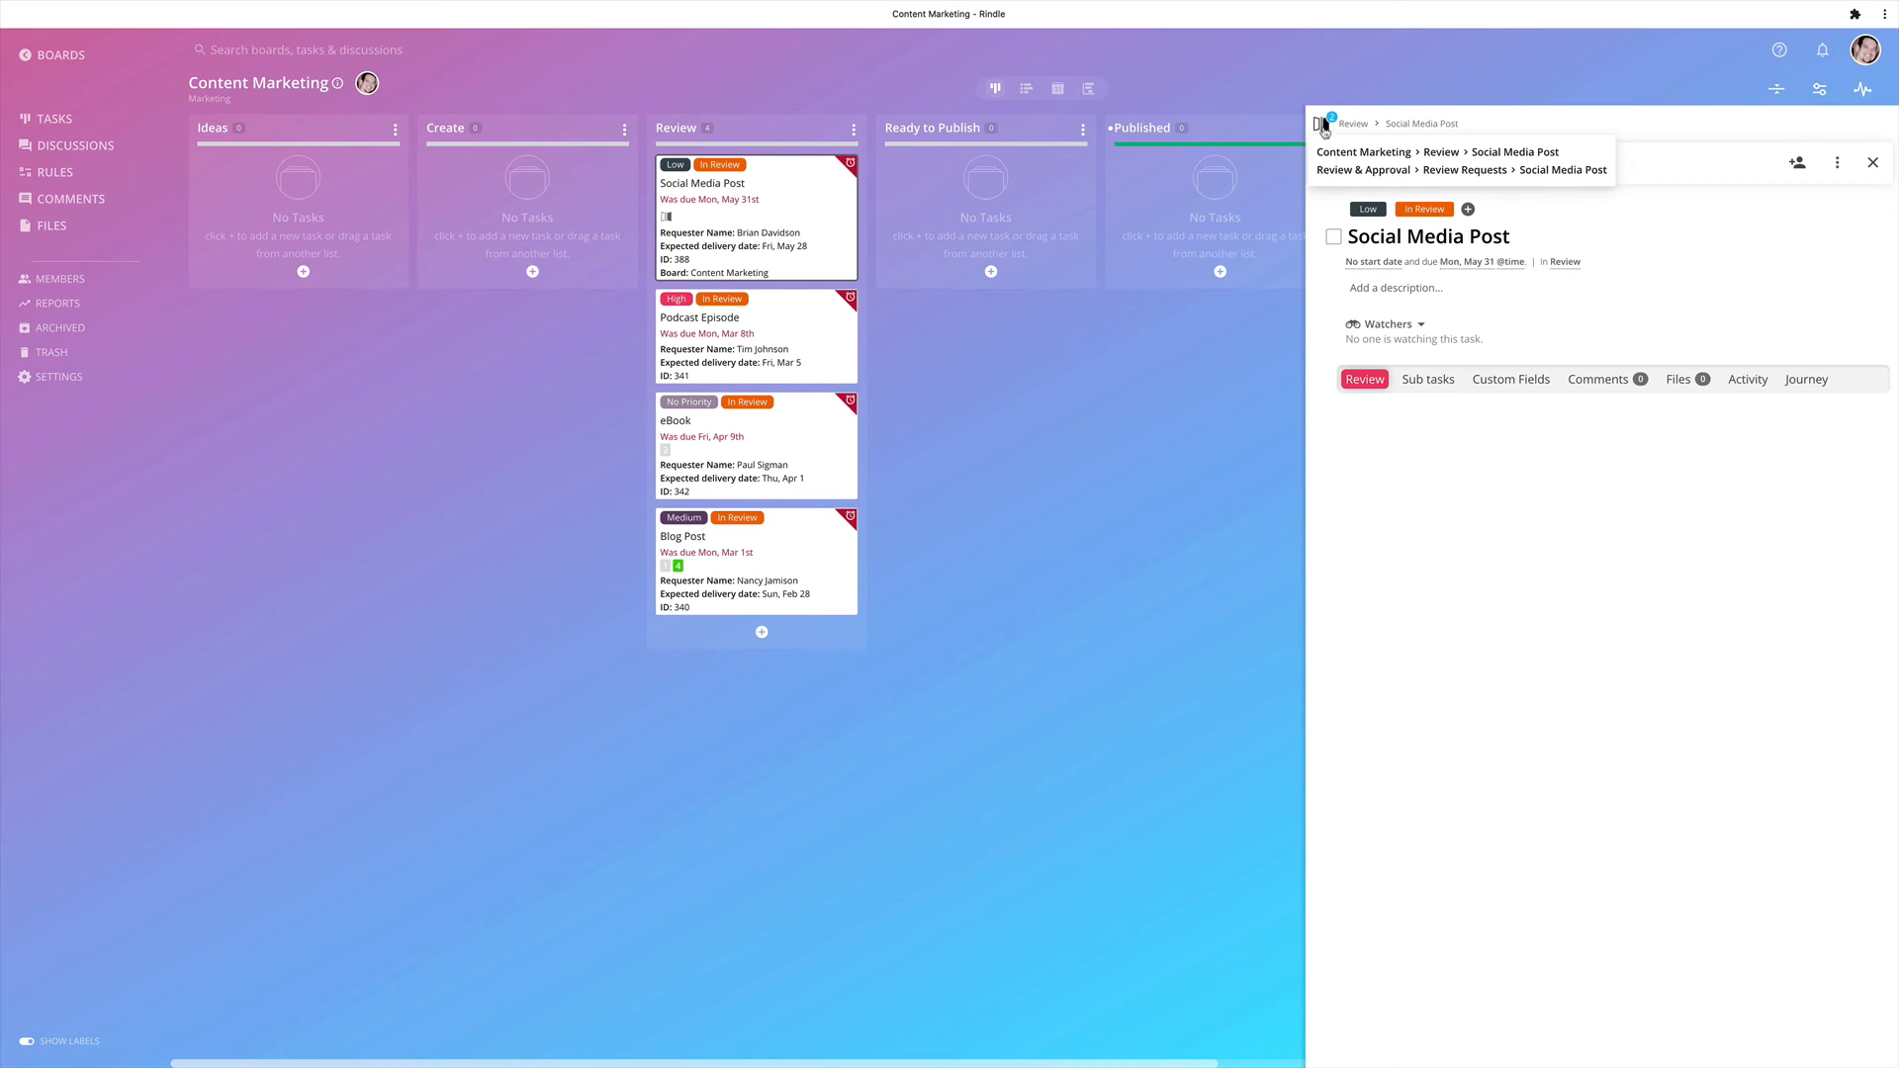
{"action": "left_click", "coordinate": [1345, 171]}
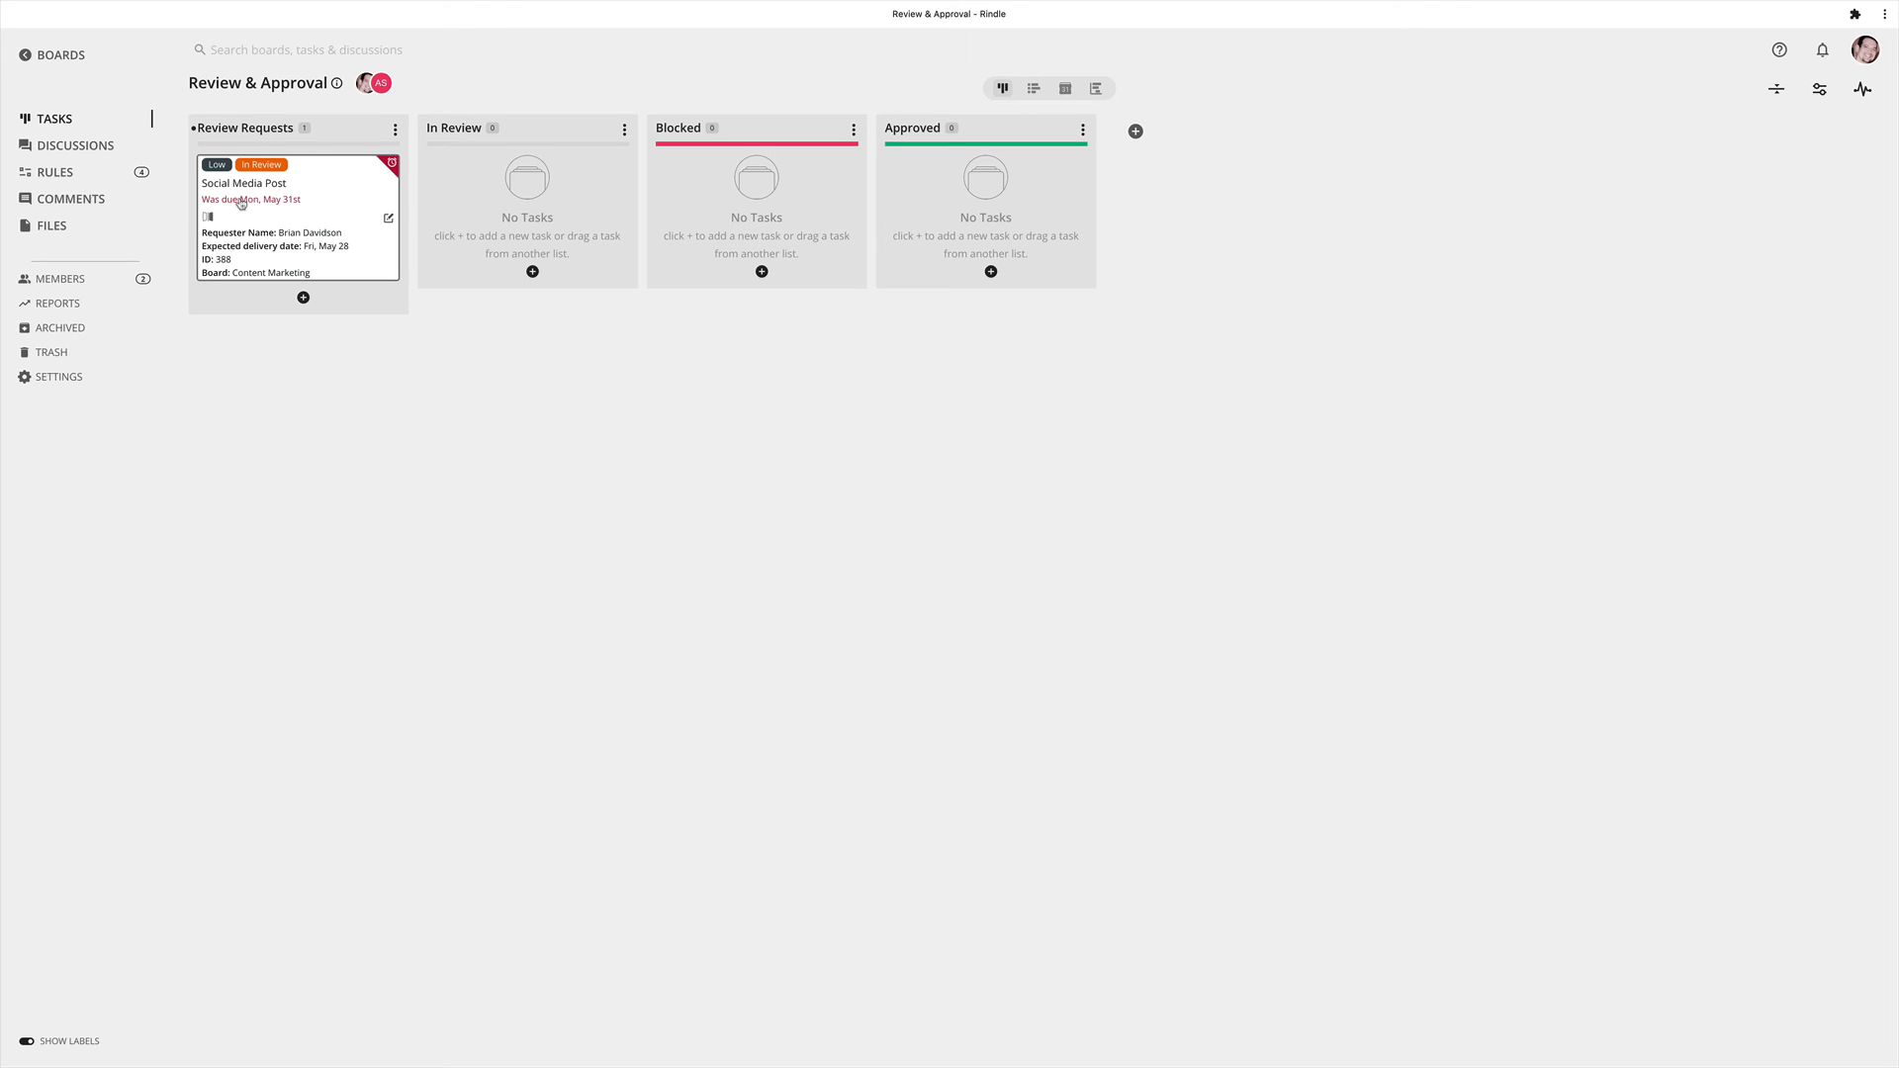
{"action": "left_click_drag", "start_coordinate": [243, 202], "coordinate": [456, 267]}
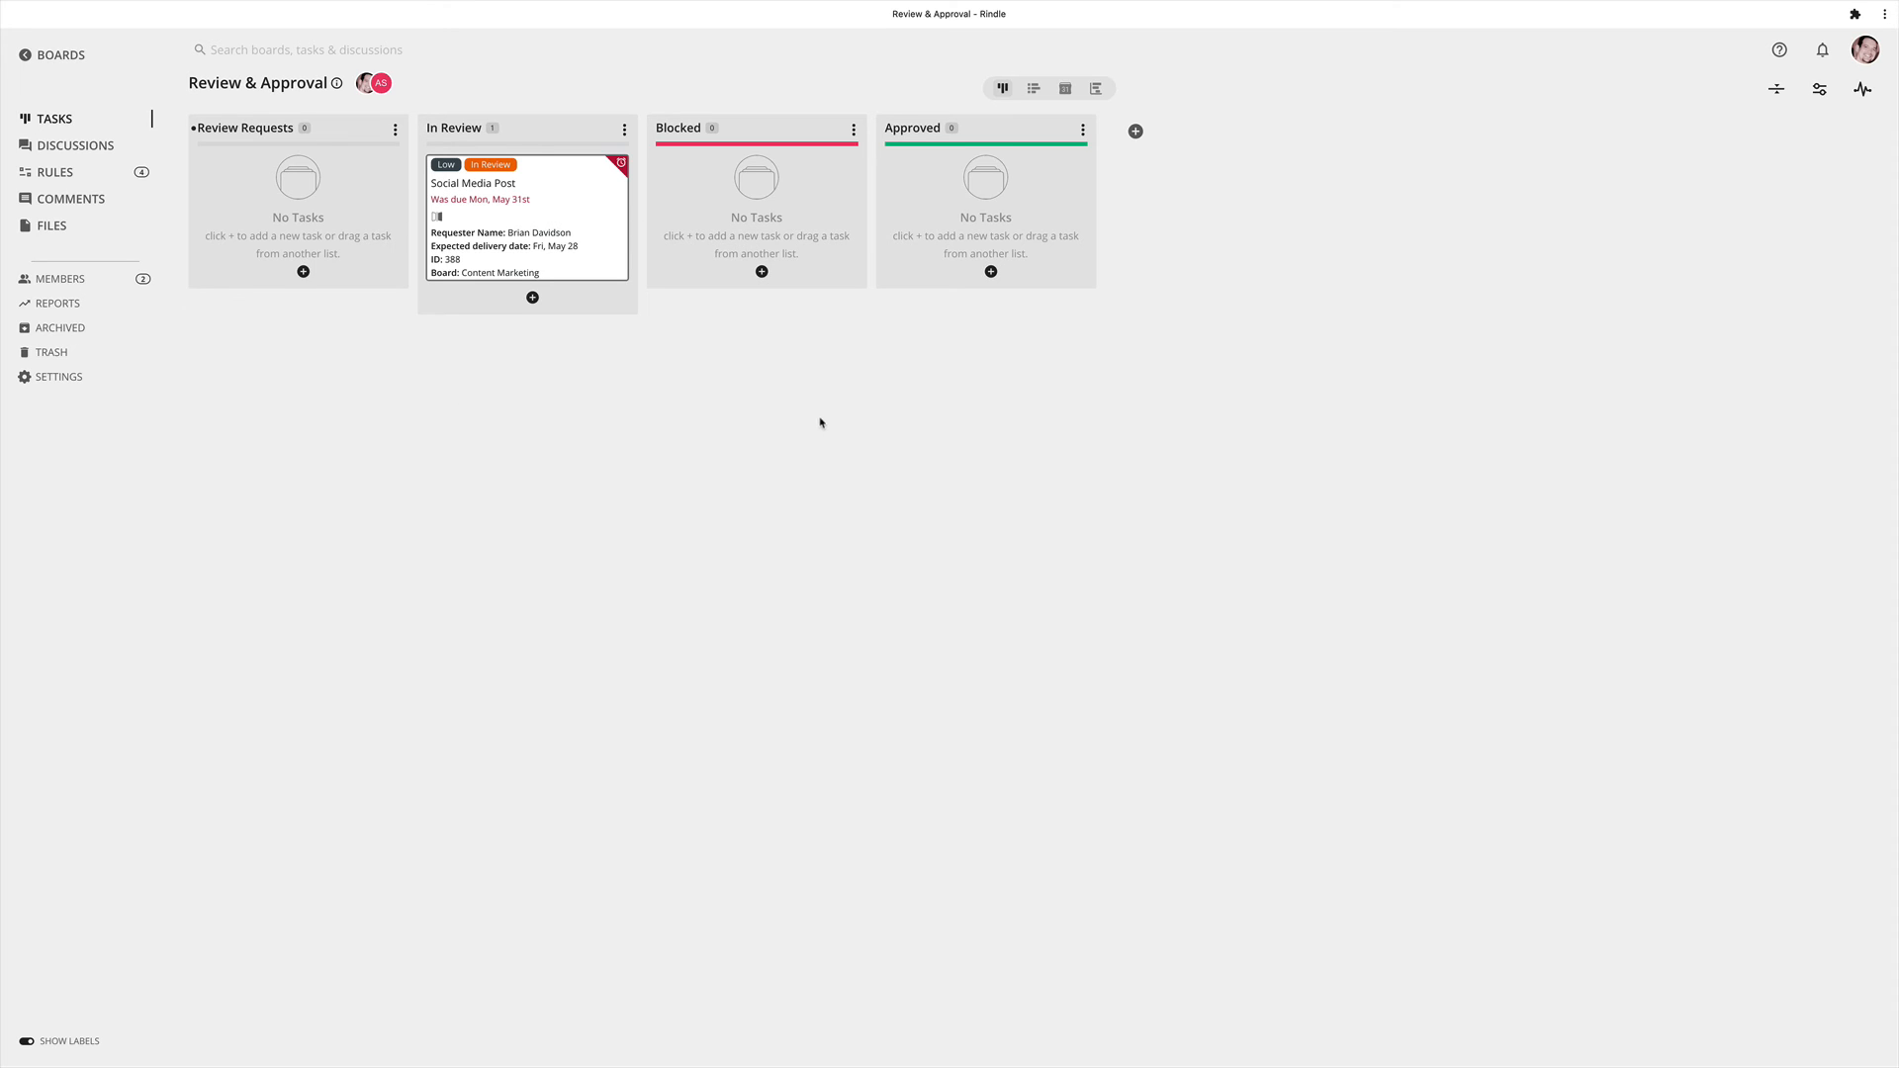
Step: Return to the Content Marketing board through the Social Media Post's mirror locations, and go back to the boards overview
{"action": "left_click", "coordinate": [556, 211]}
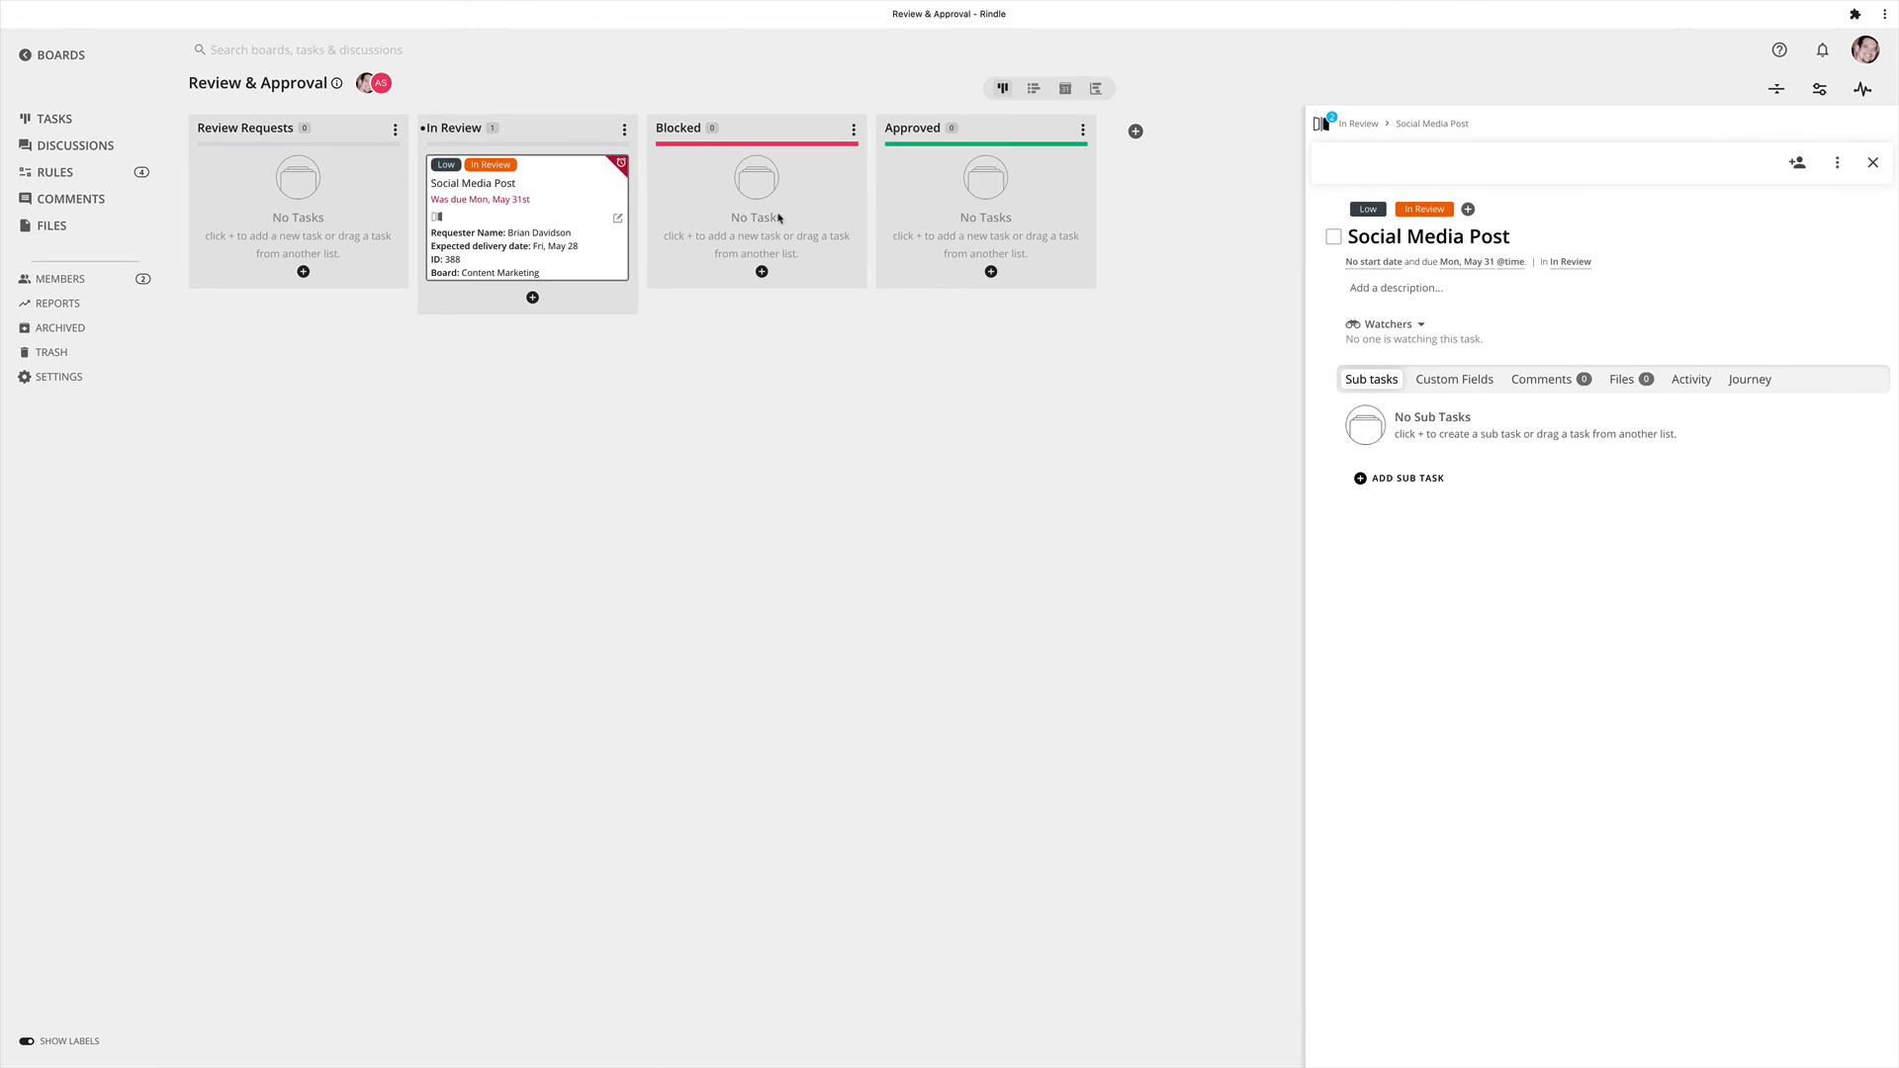
{"action": "mouse_move", "coordinate": [1324, 124]}
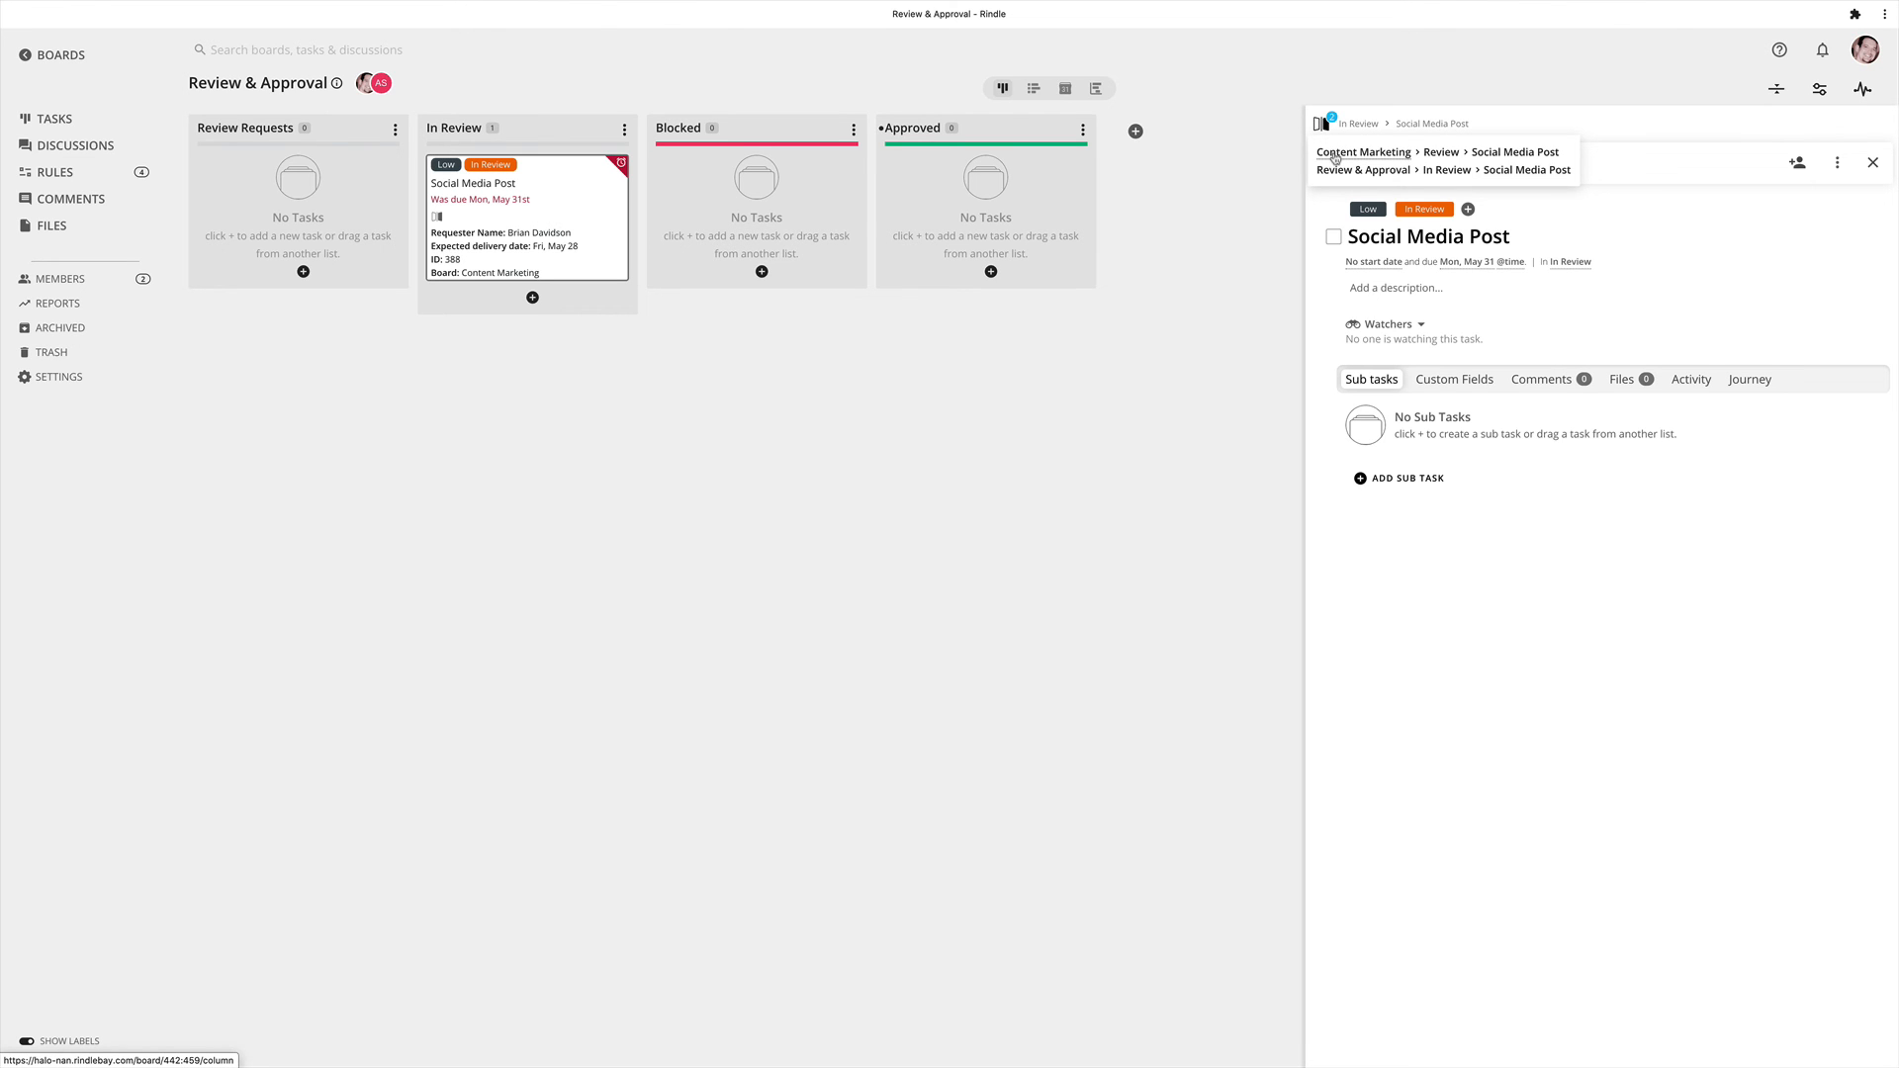
{"action": "left_click", "coordinate": [1335, 154]}
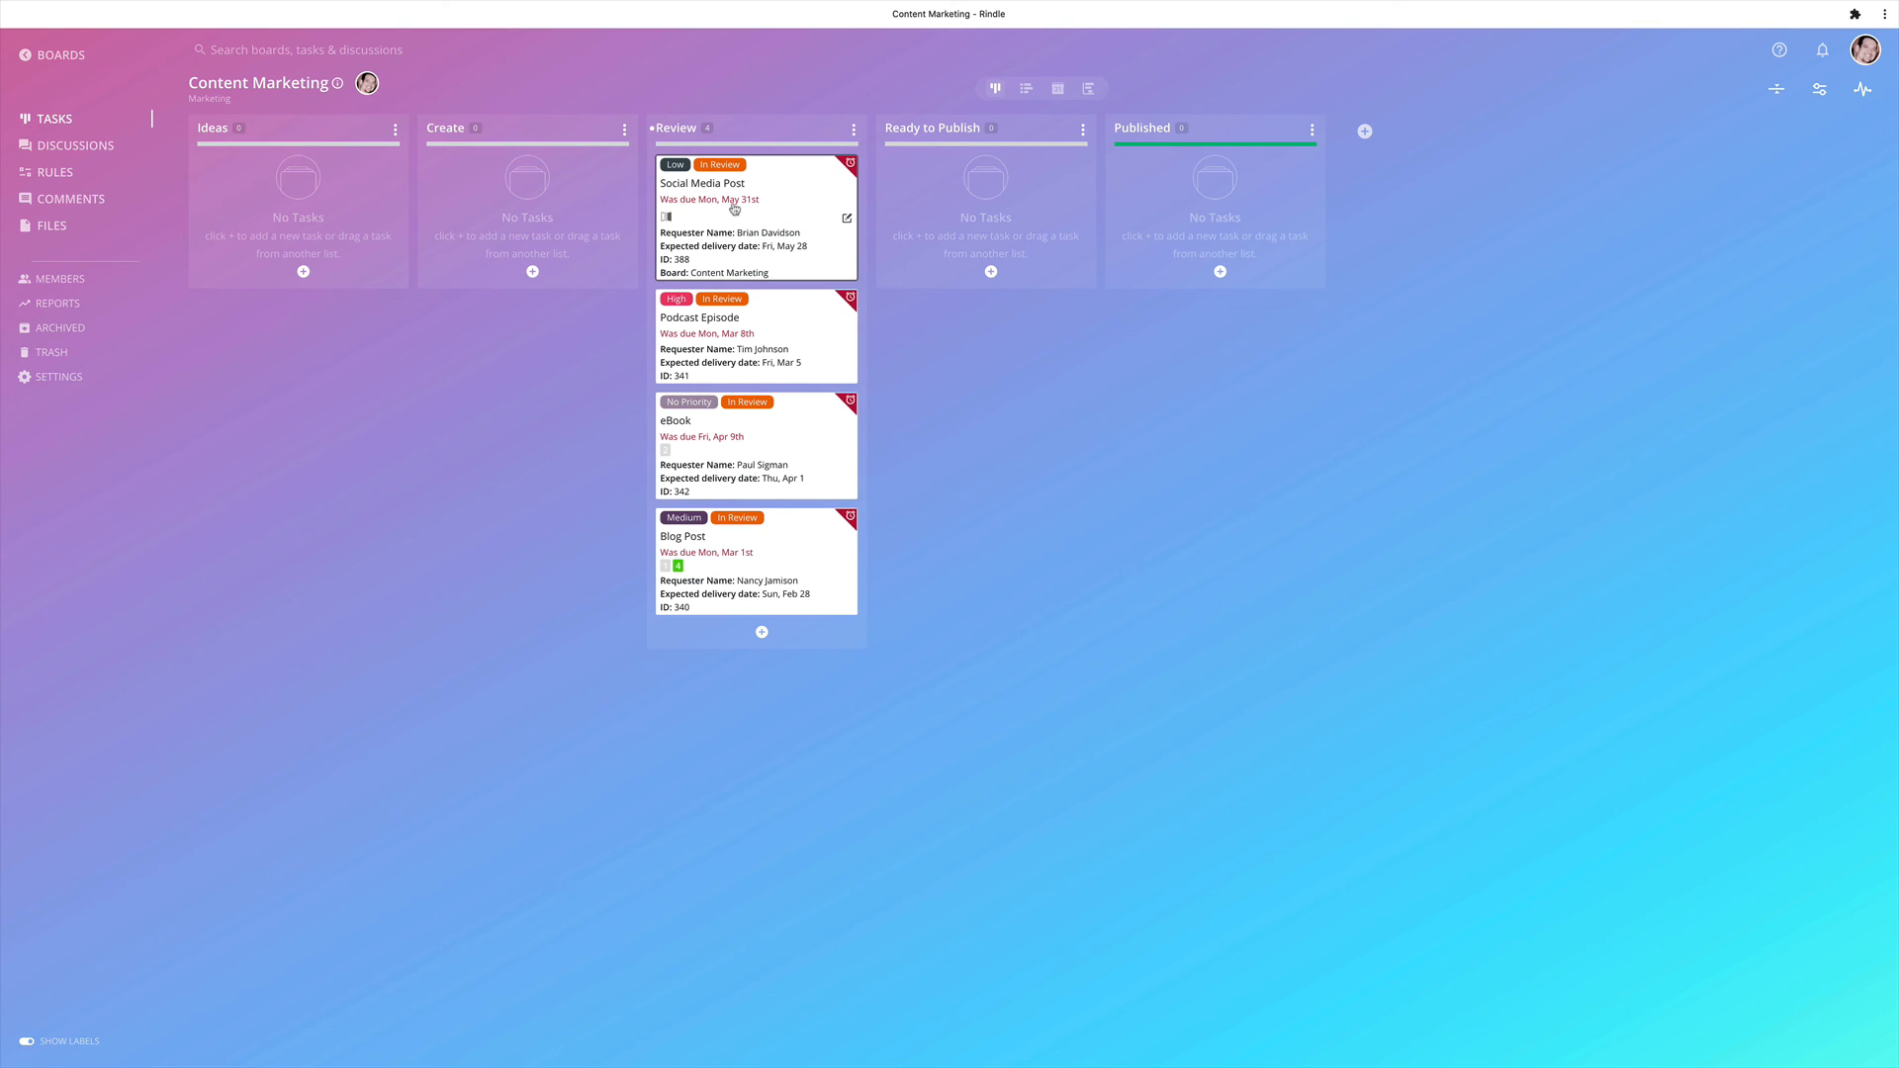
{"action": "left_click", "coordinate": [66, 59]}
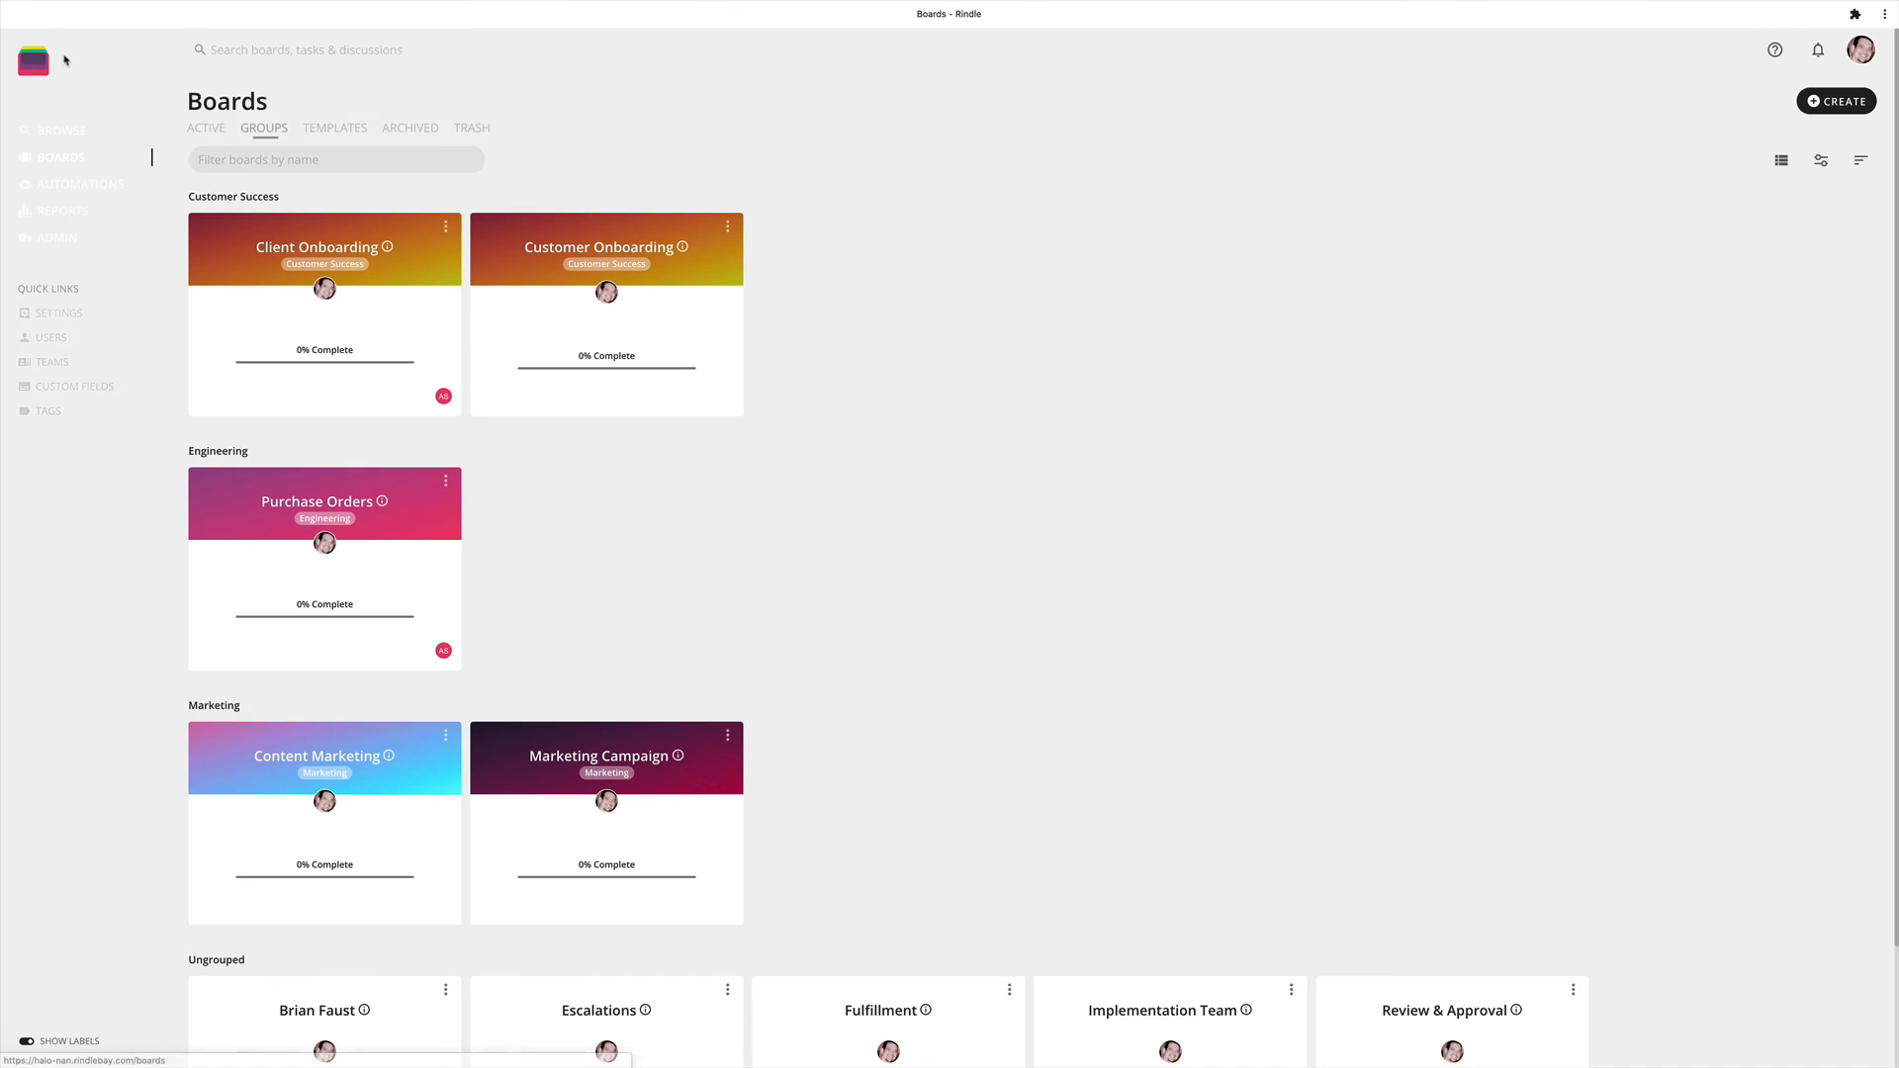
Step: Open the Marketing Campaign board and move the Podcast Interview Tour task from Campaign Planning to Review
{"action": "left_click", "coordinate": [649, 801]}
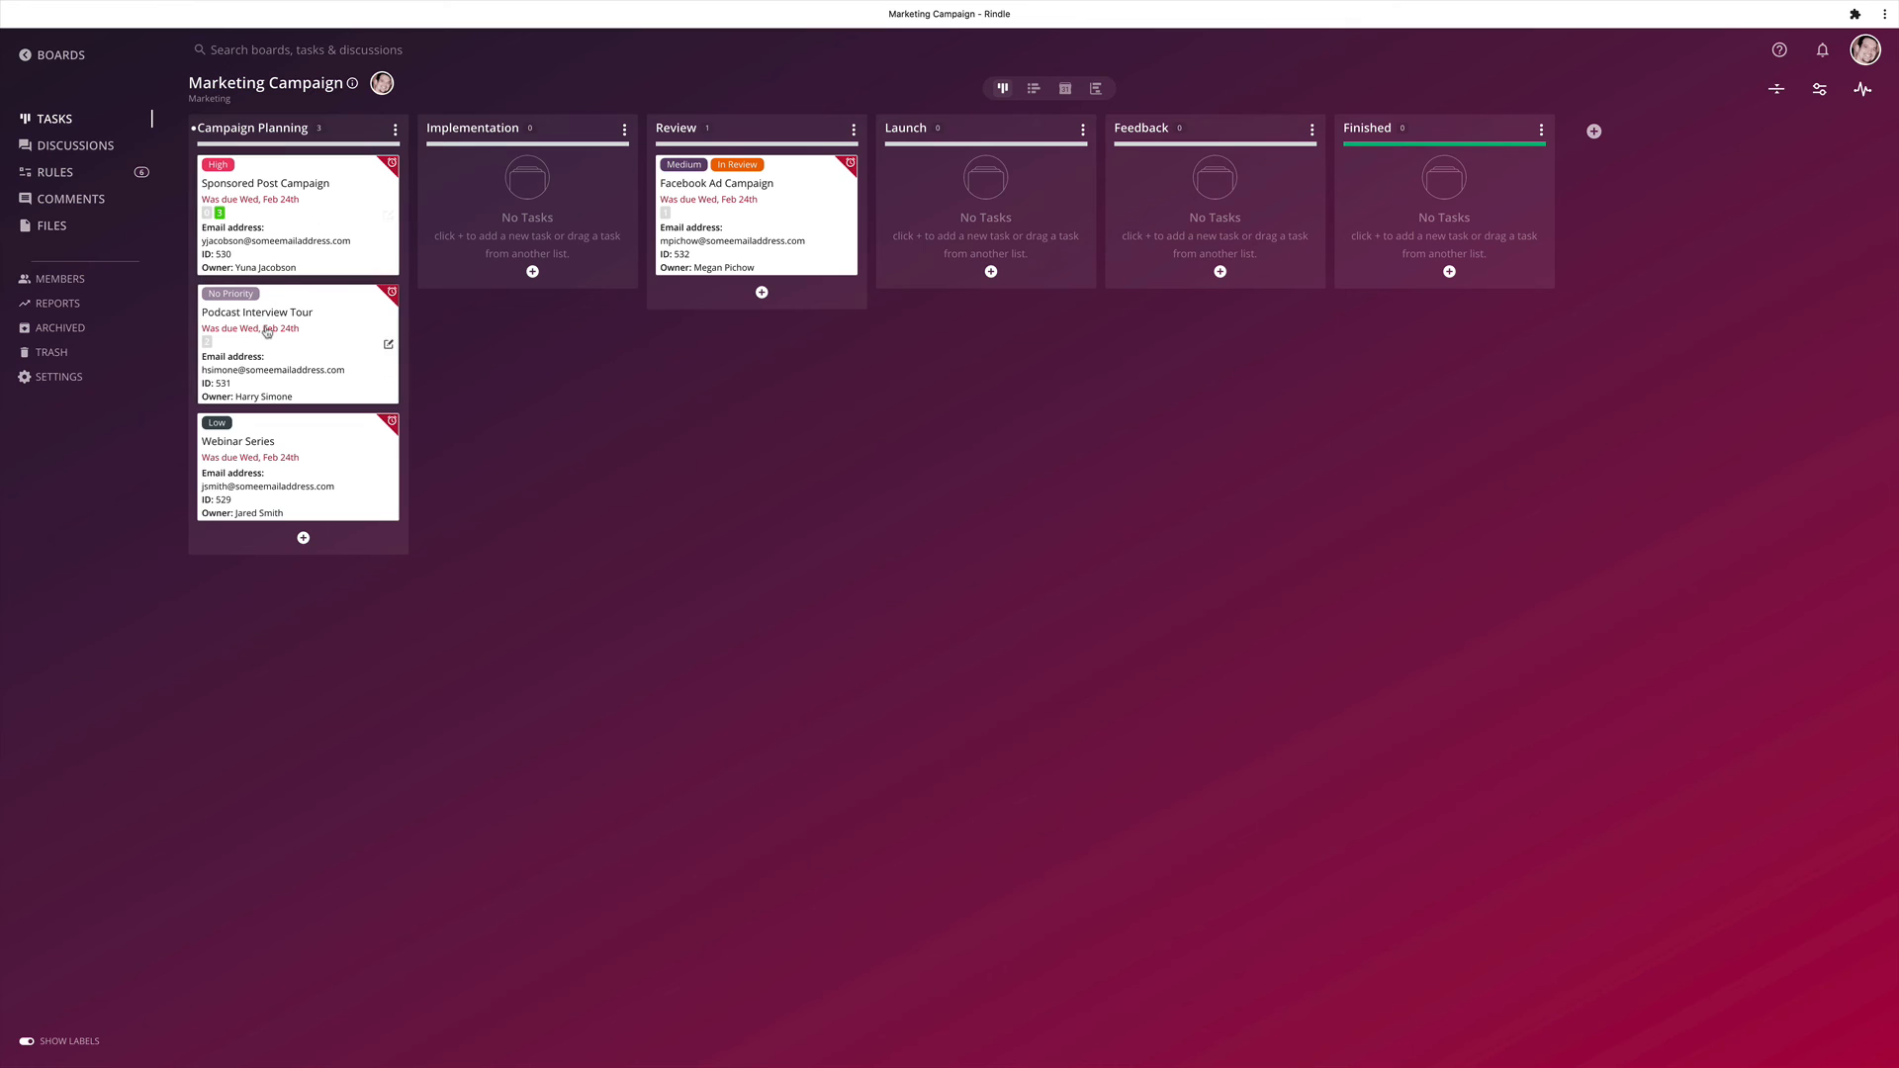
{"action": "left_click_drag", "start_coordinate": [292, 325], "coordinate": [704, 210]}
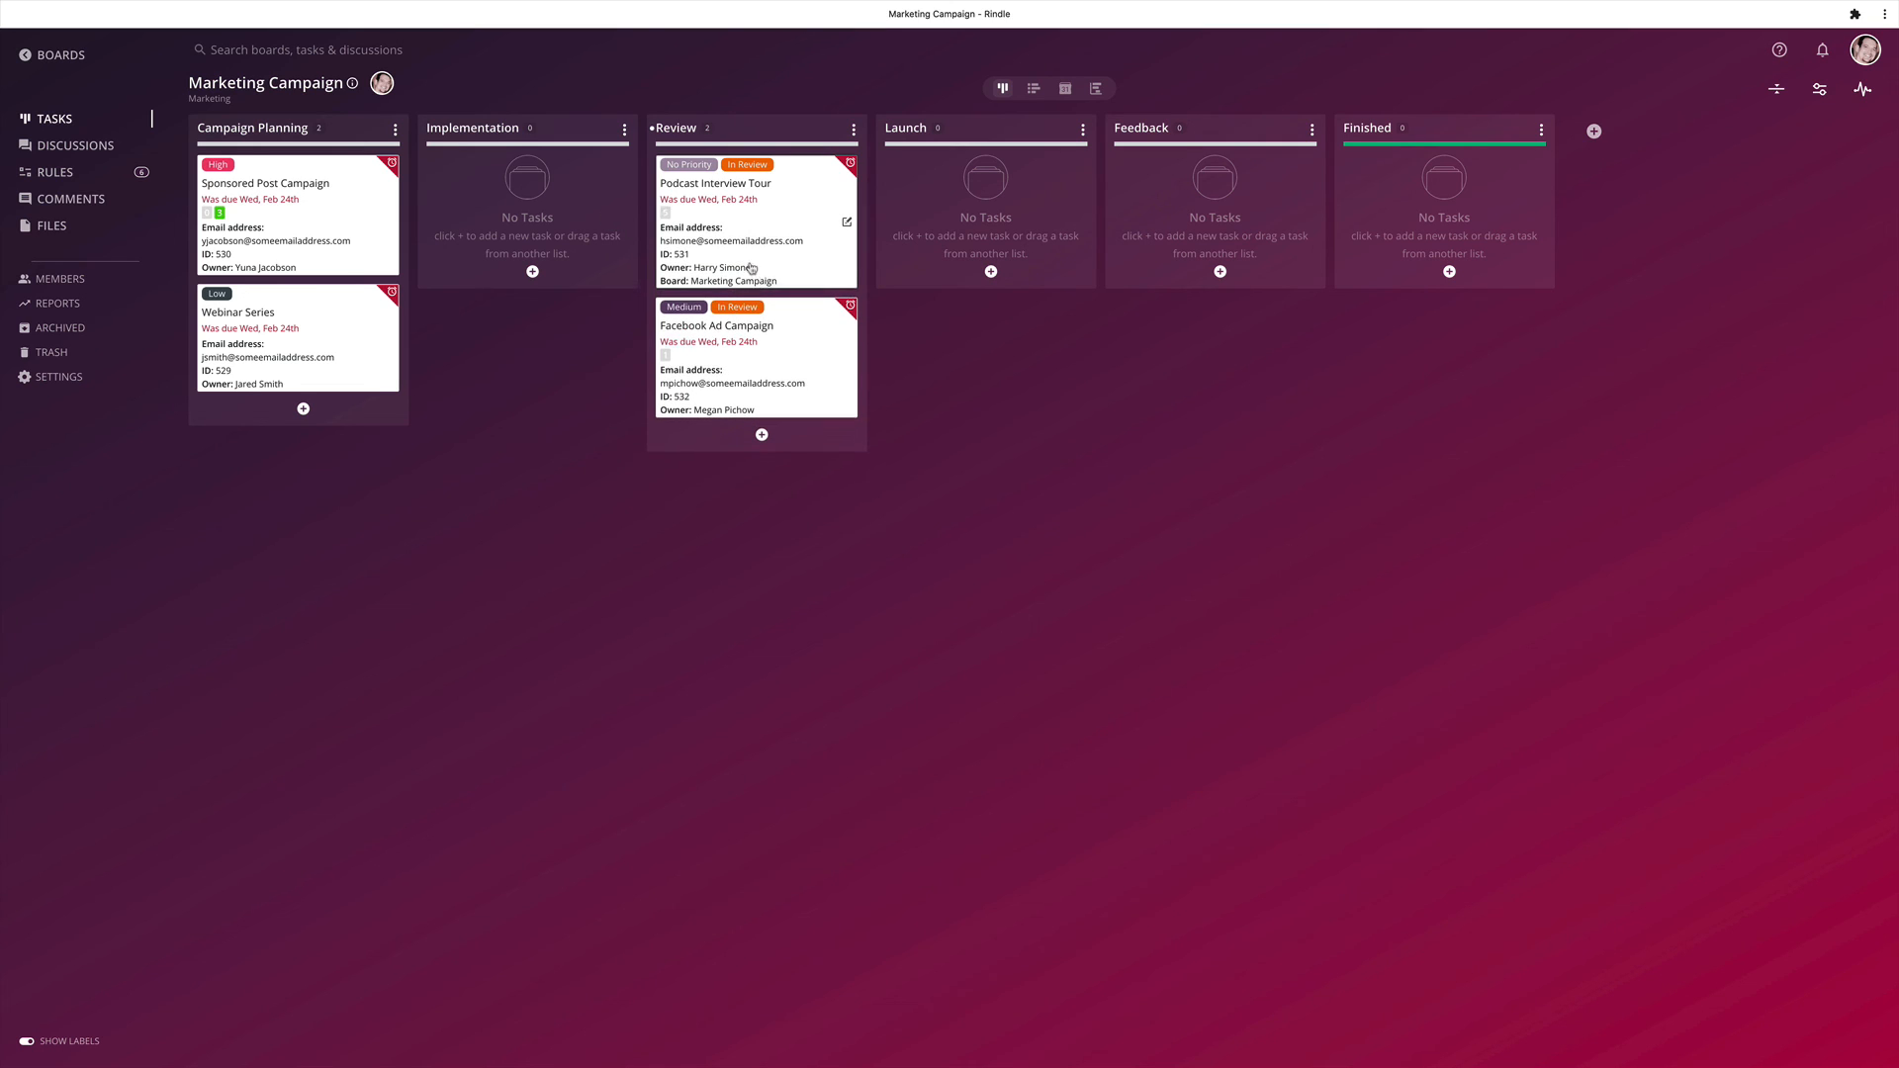
Step: Follow the Podcast Interview Tour task's mirror to the Review & Approval board and move the task from Review Requests to In Review
{"action": "left_click", "coordinate": [750, 267]}
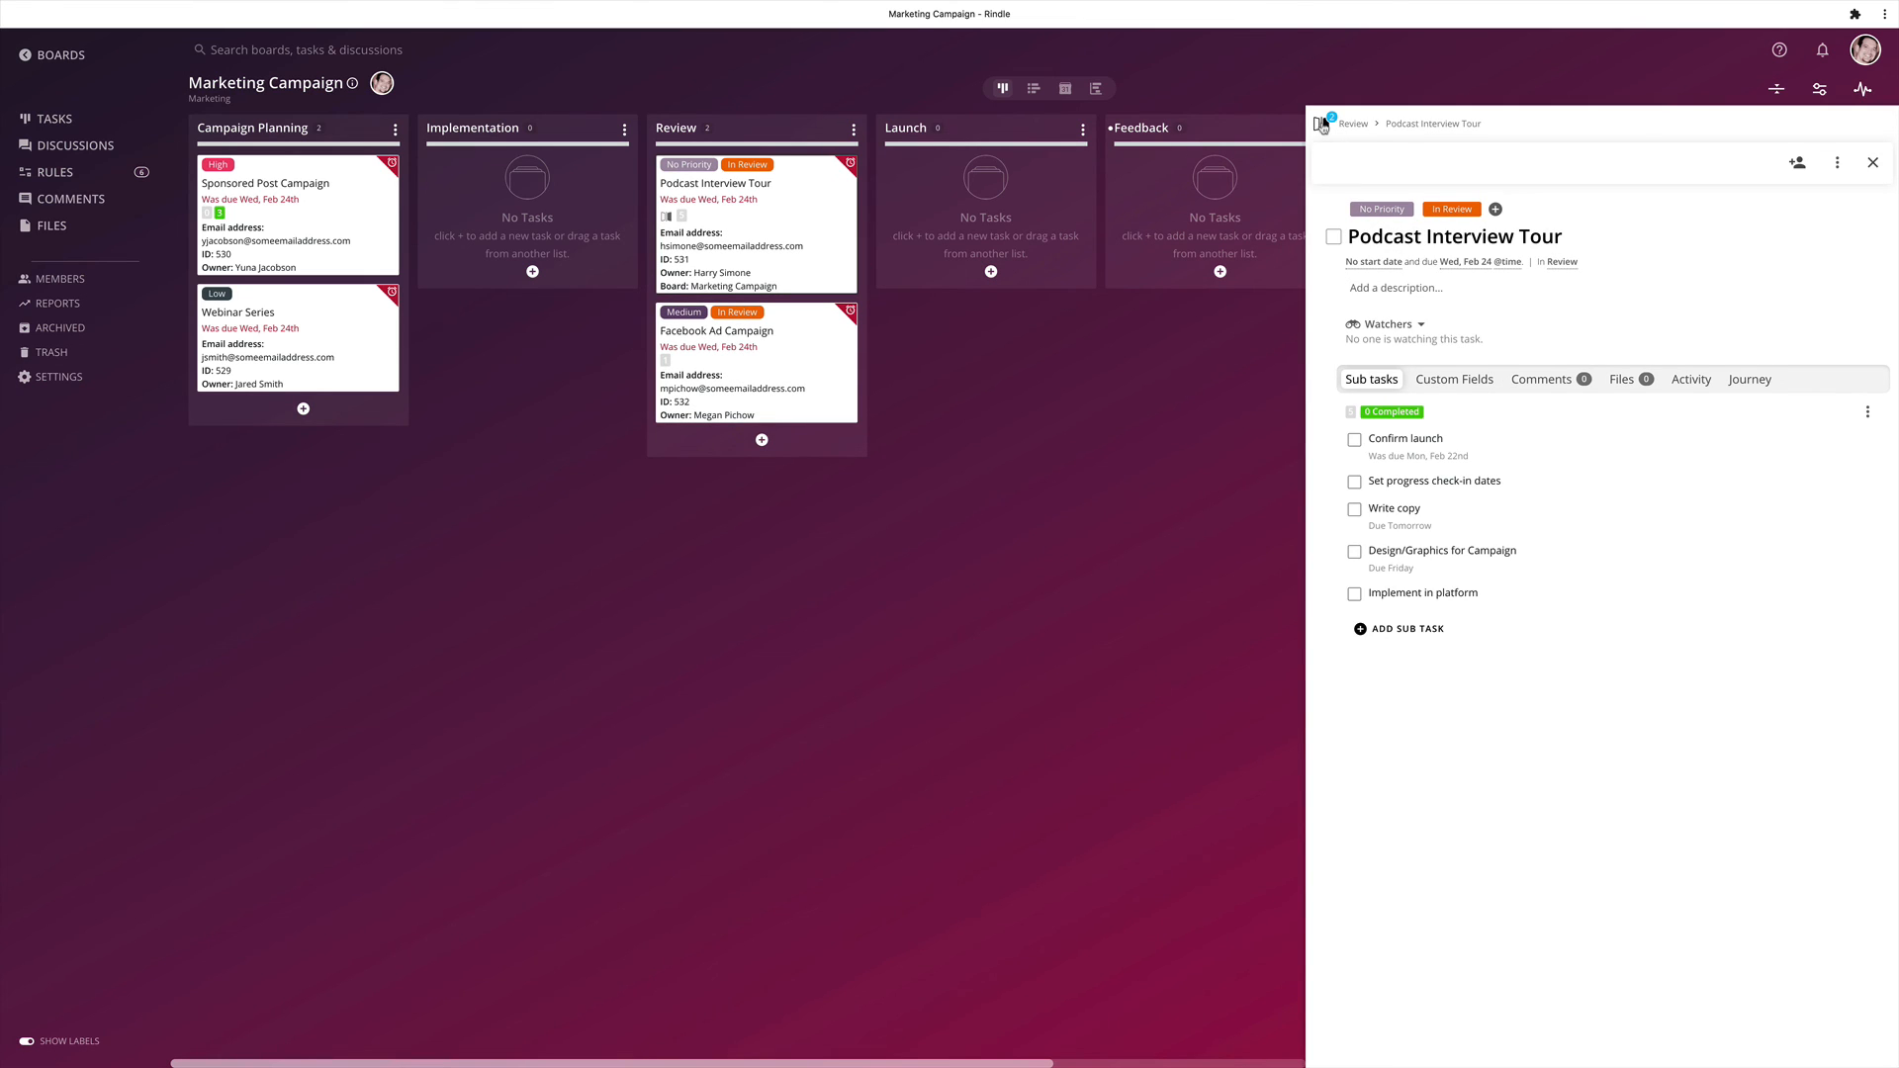
{"action": "mouse_move", "coordinate": [1322, 125]}
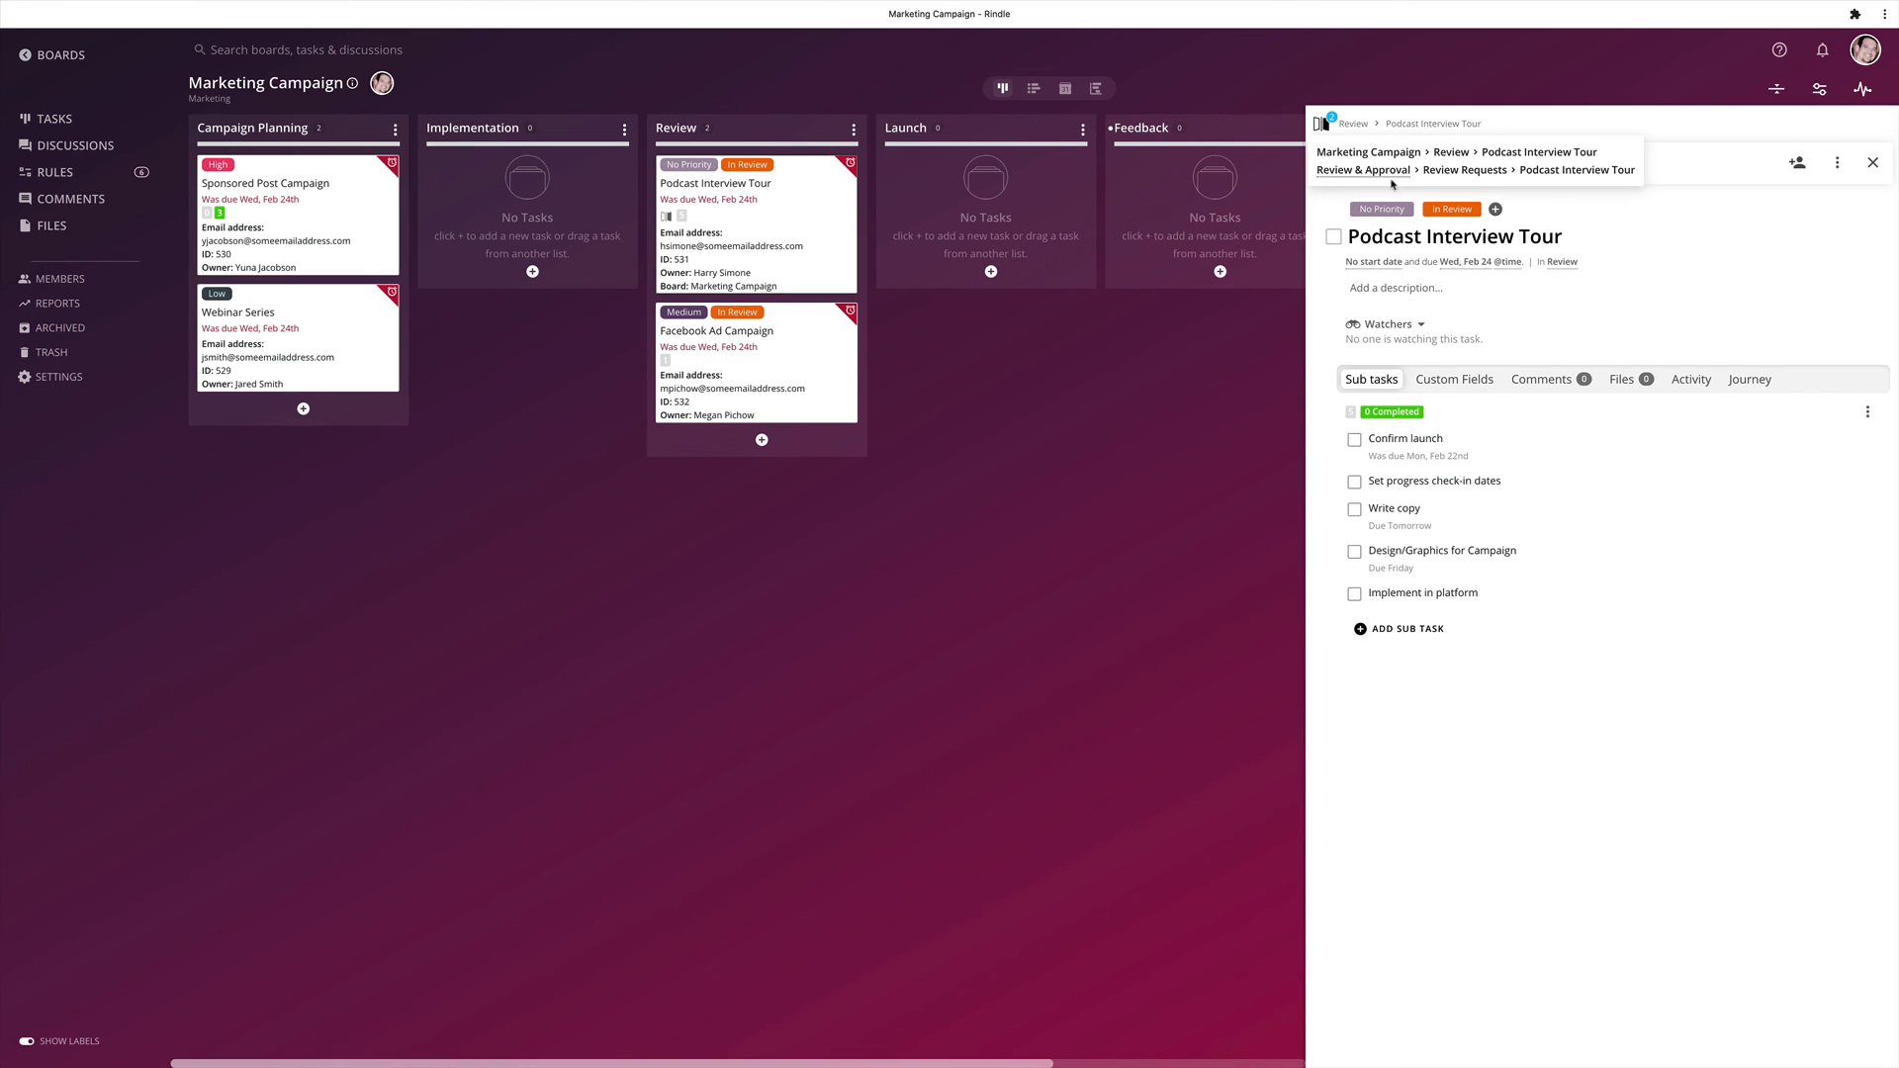
{"action": "left_click", "coordinate": [1341, 170]}
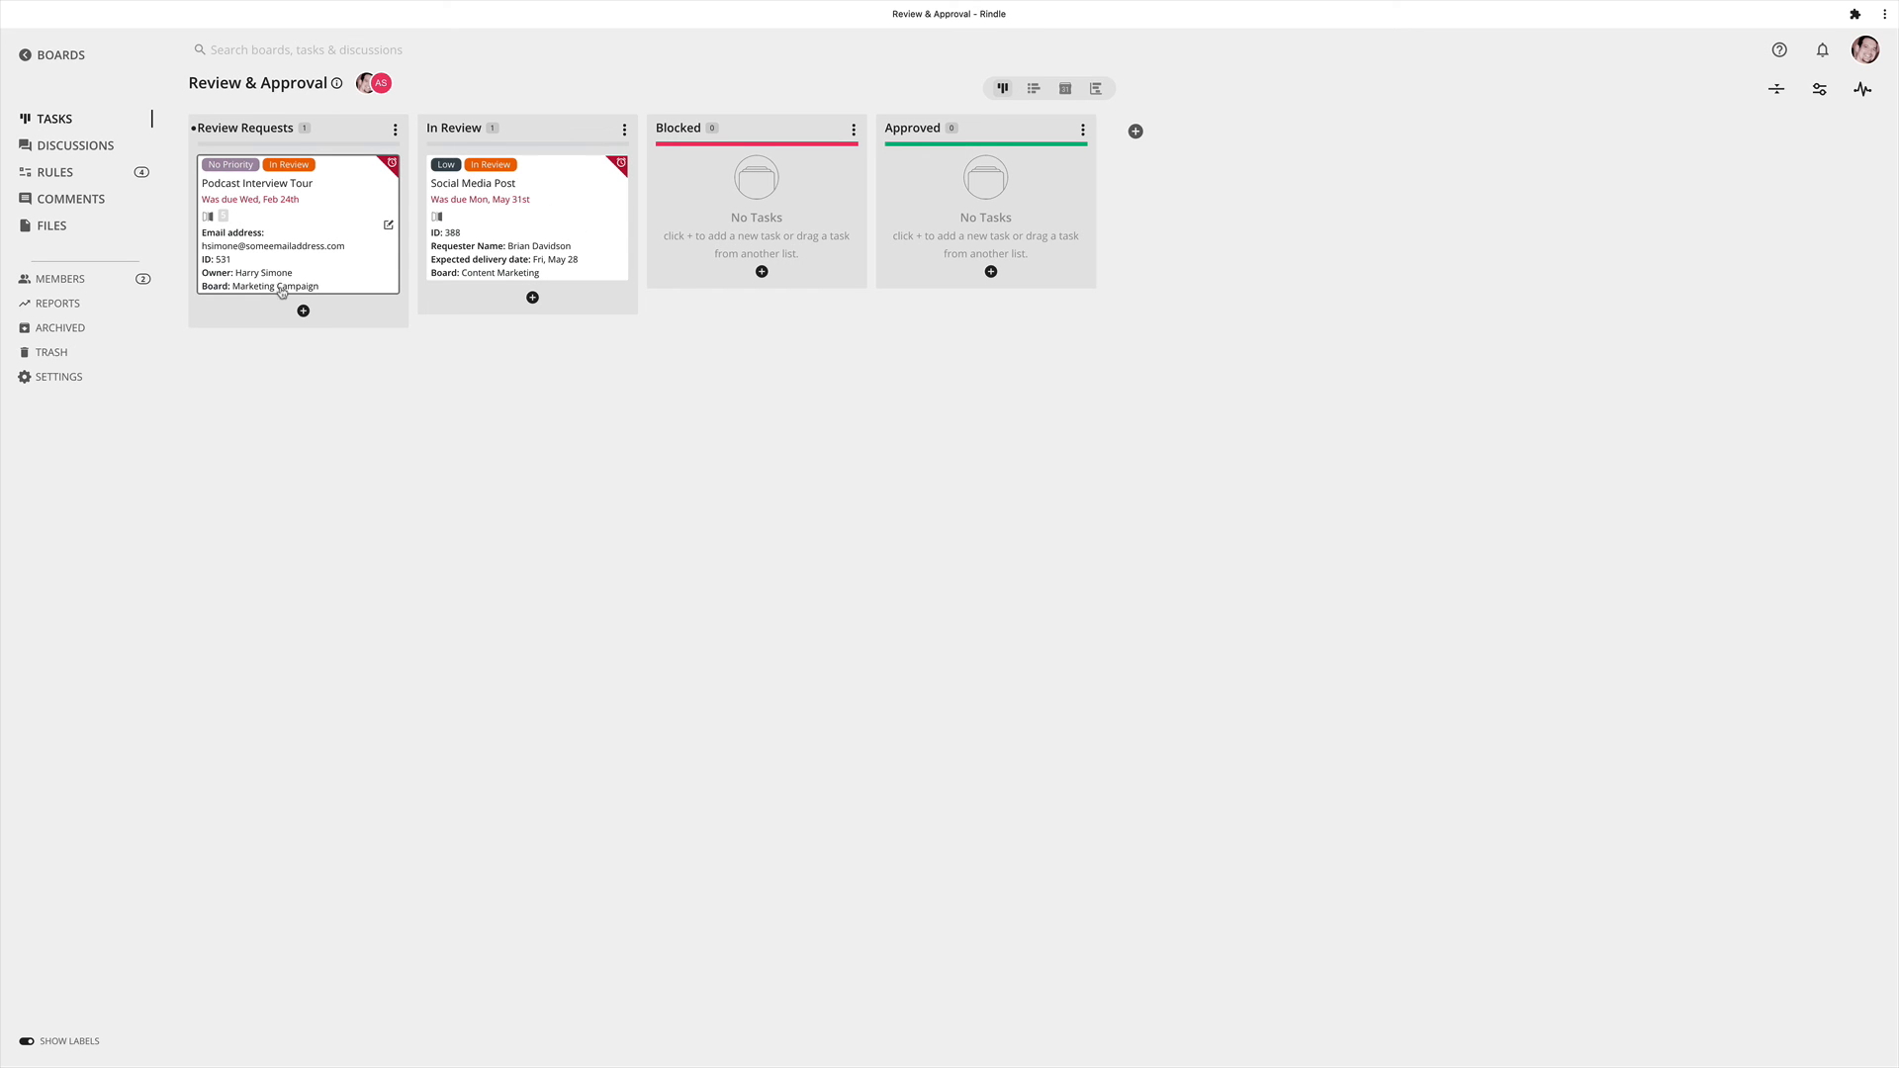
{"action": "left_click_drag", "start_coordinate": [347, 242], "coordinate": [566, 302]}
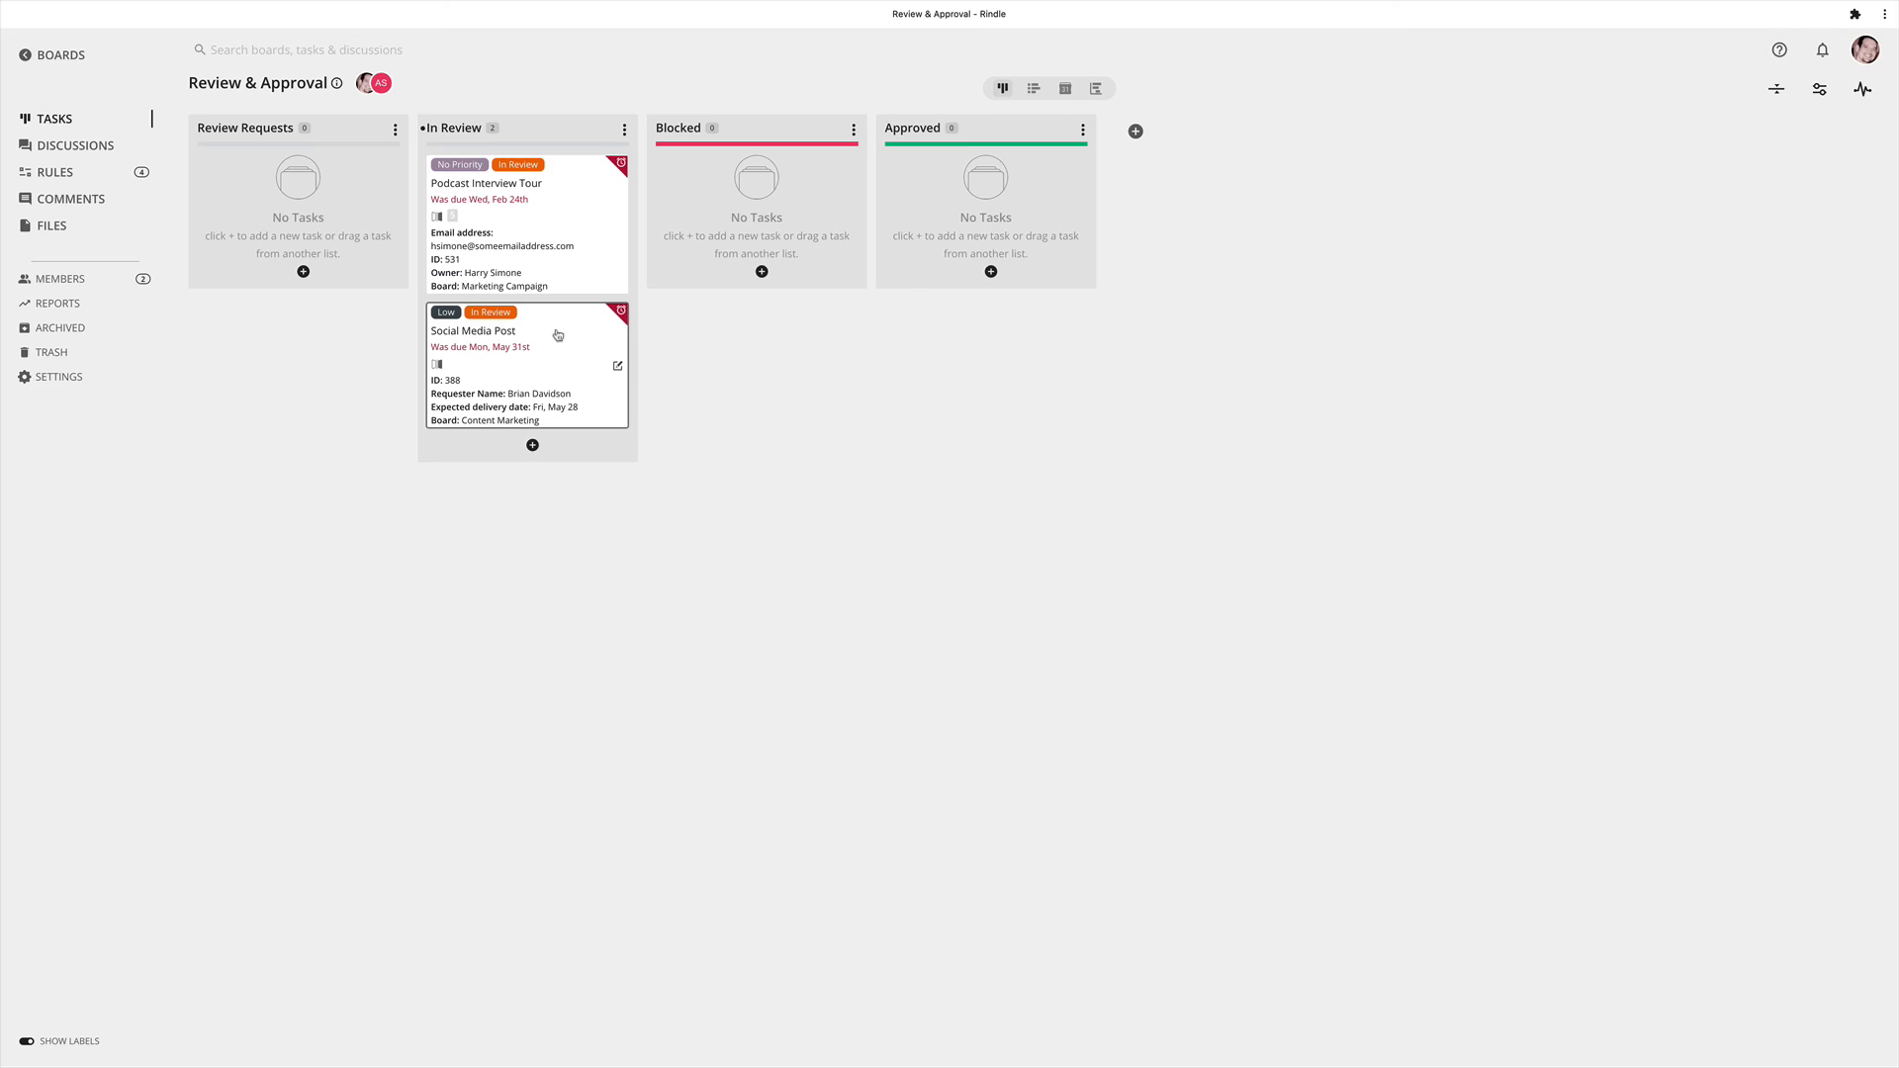